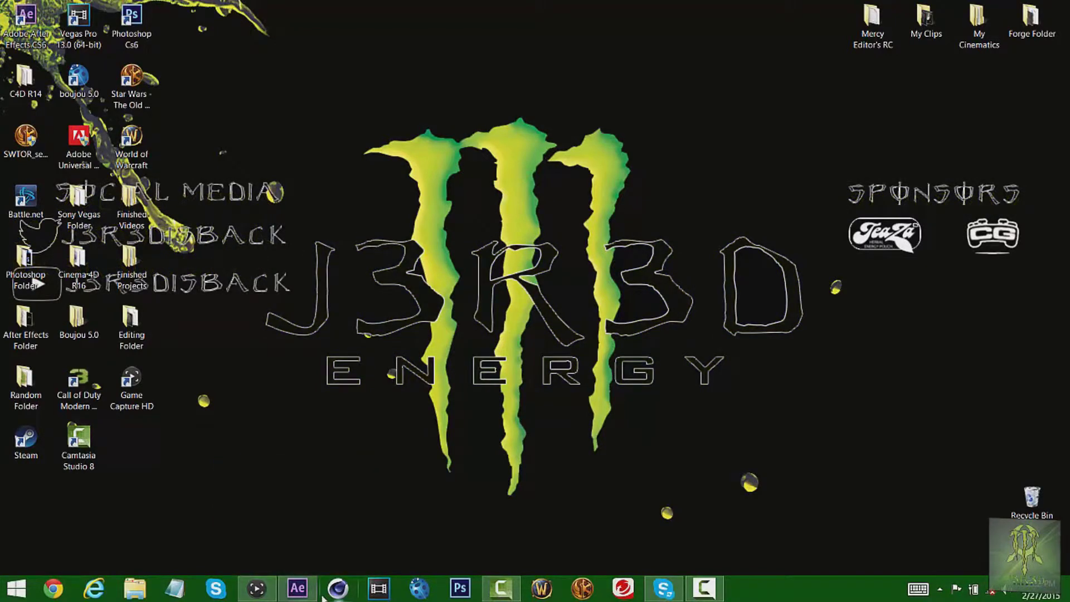
Step: Switch to After Effects and inspect the details of the 5 man (hardhat).mp4 footage and the Our Last Night song in the project
click(301, 579)
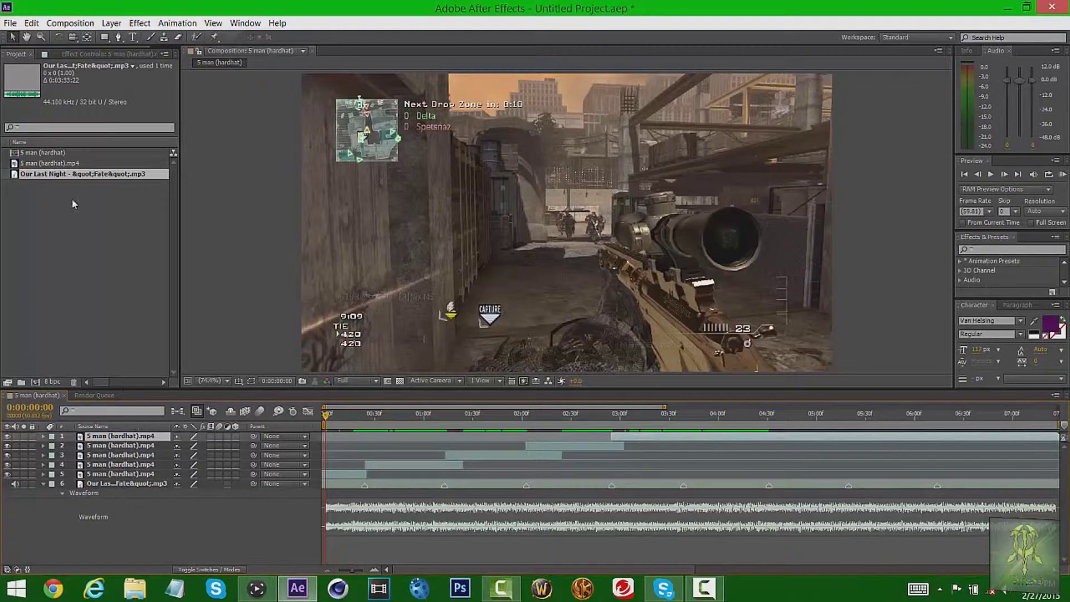
click(52, 163)
click(51, 174)
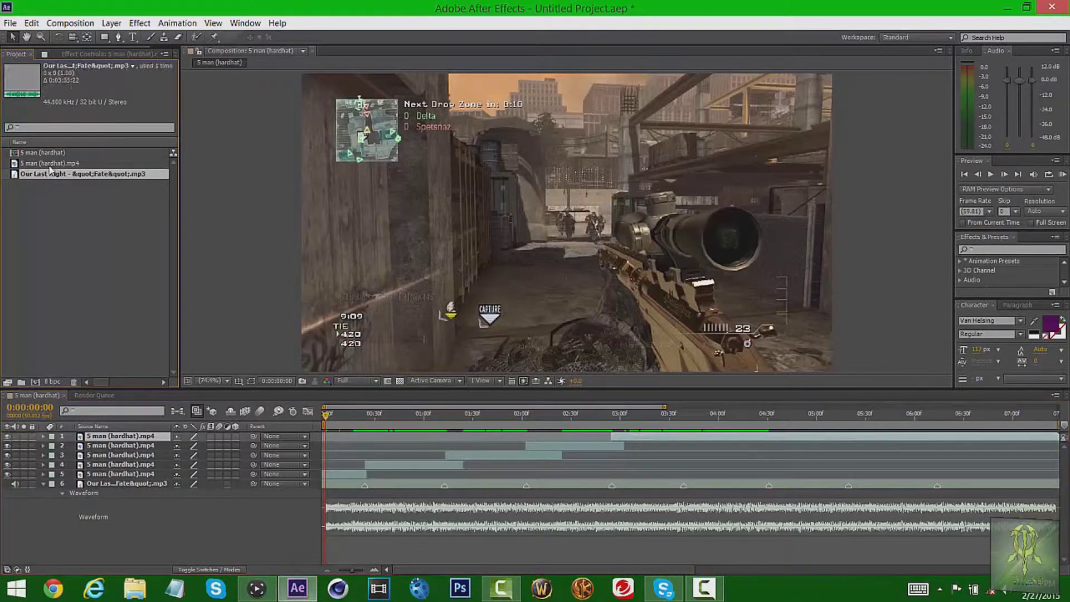
click(50, 163)
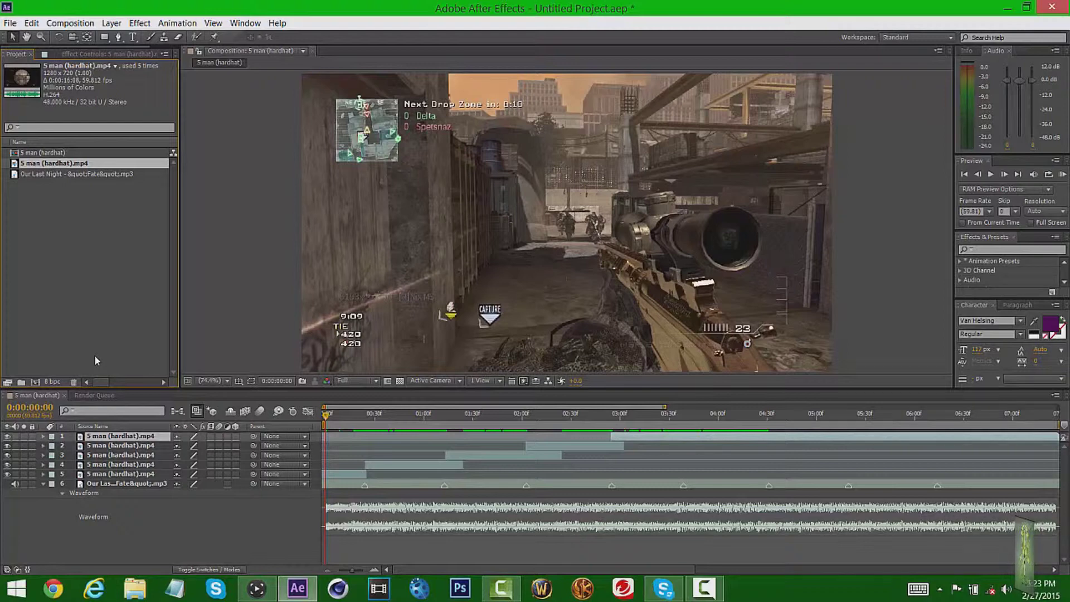
click(35, 173)
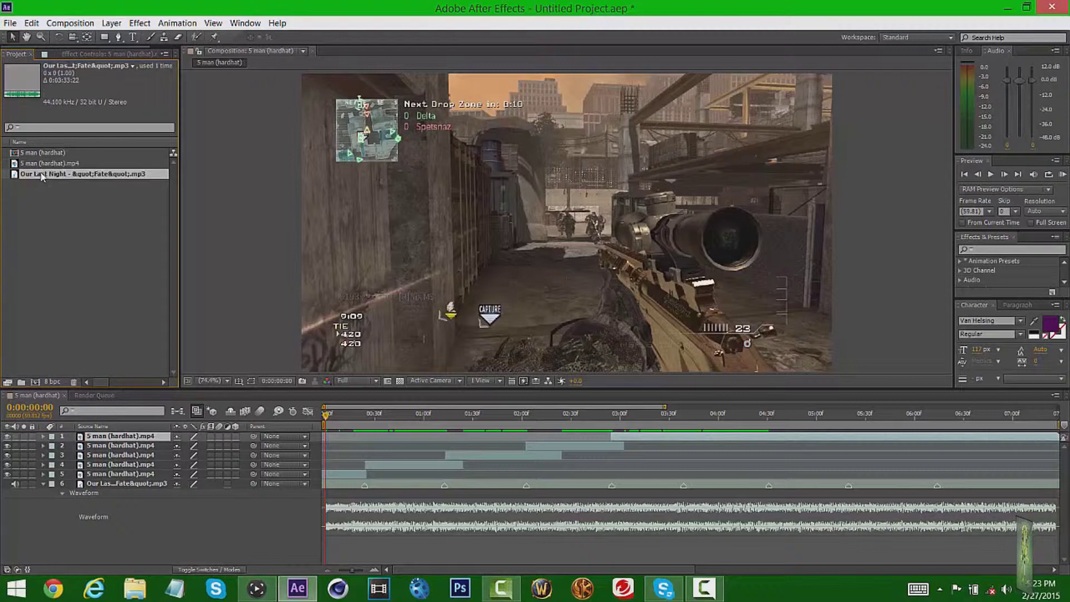
click(47, 164)
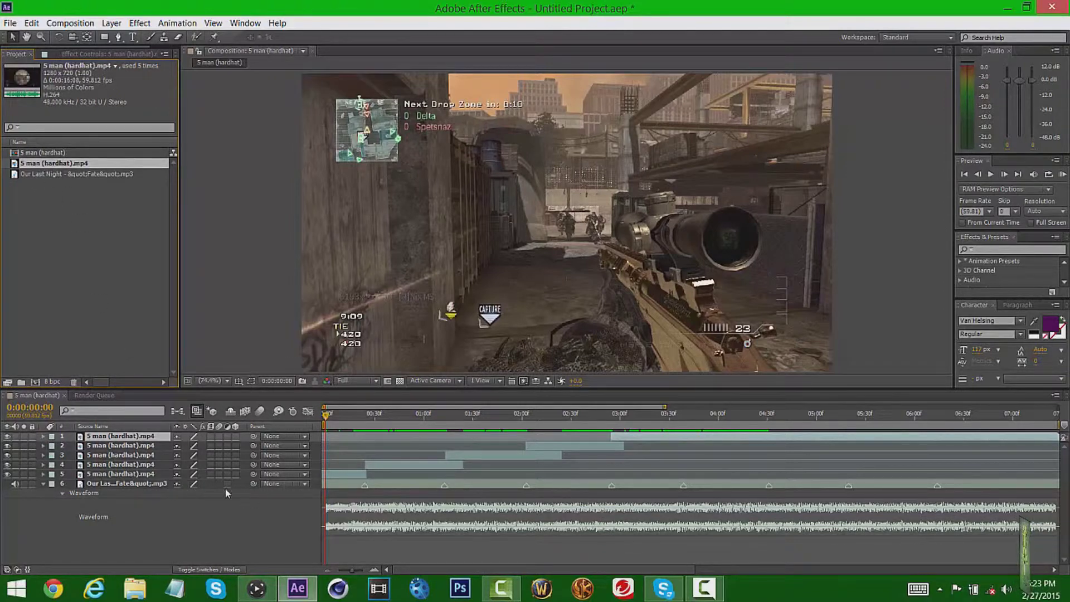
Step: Scrub through the opening clip segments to review how the cuts line up with the song markers, returning to the start
drag(352, 422, 320, 434)
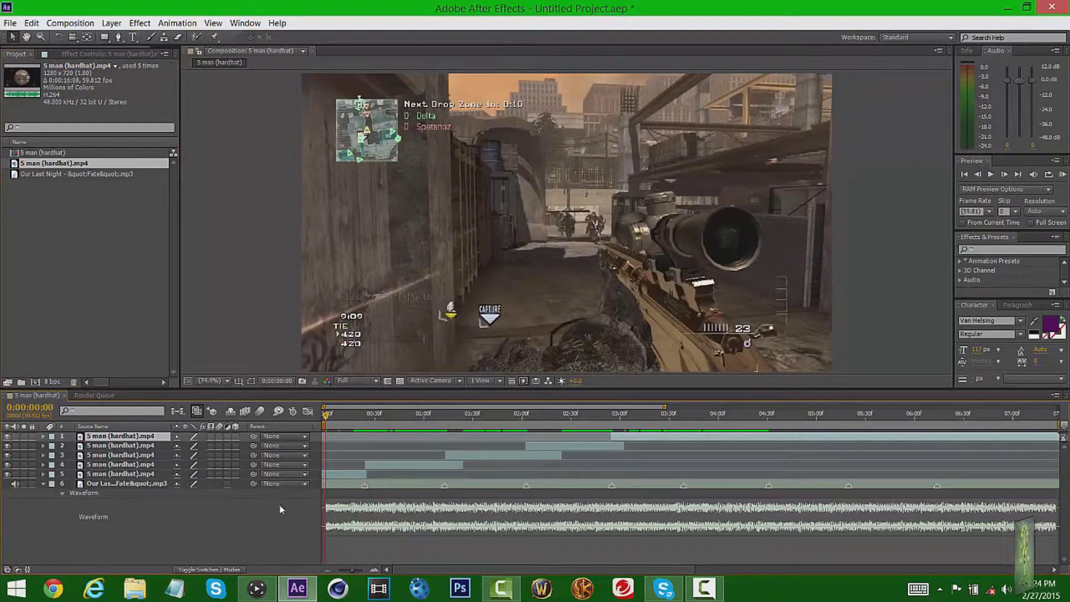
click(352, 415)
drag(353, 416, 355, 415)
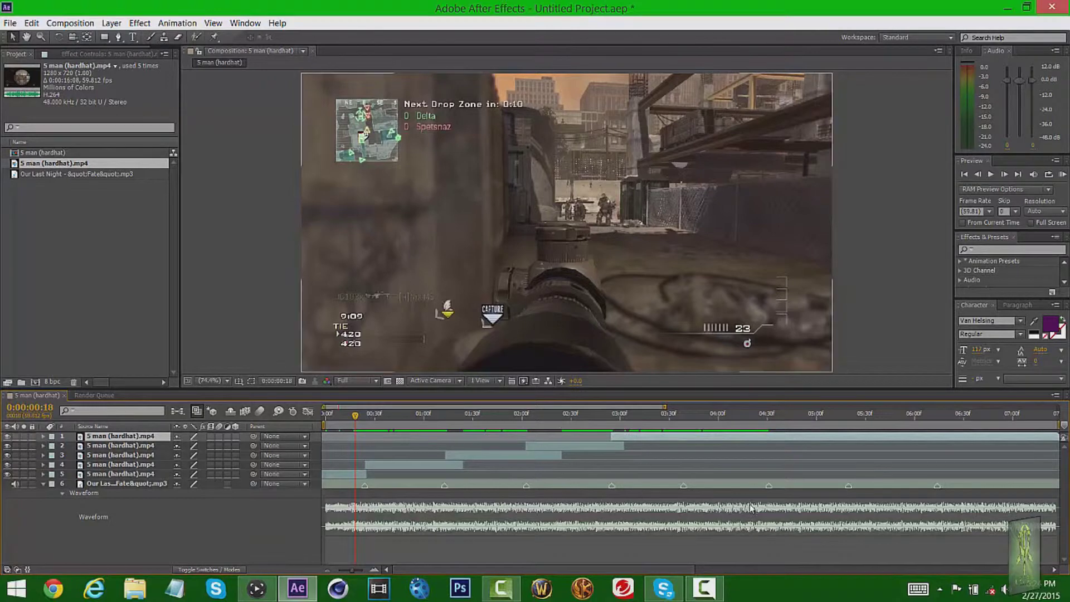
click(409, 412)
click(439, 414)
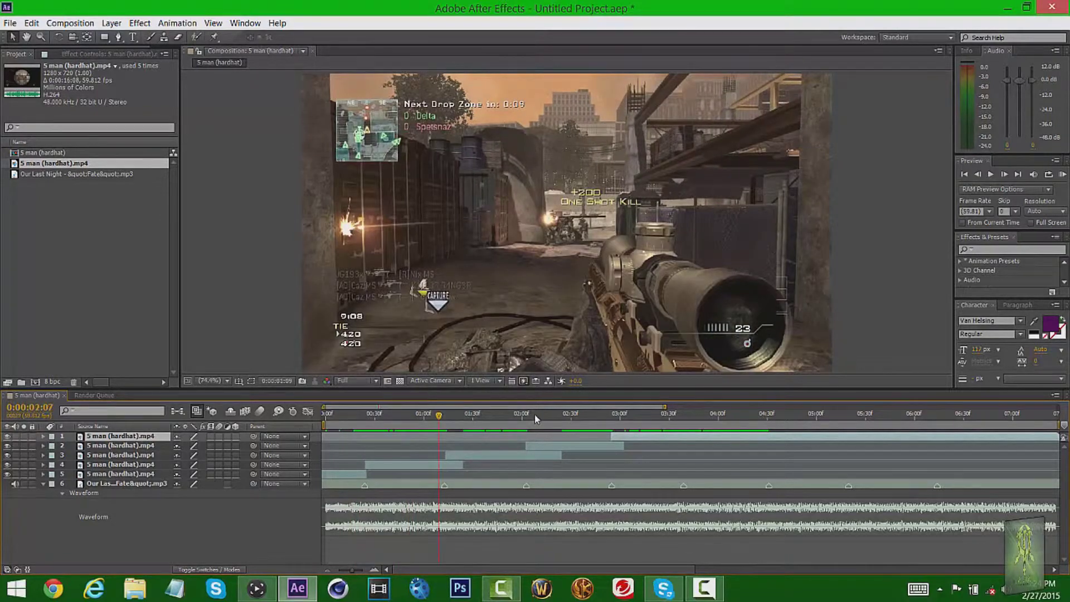
drag(533, 413, 482, 415)
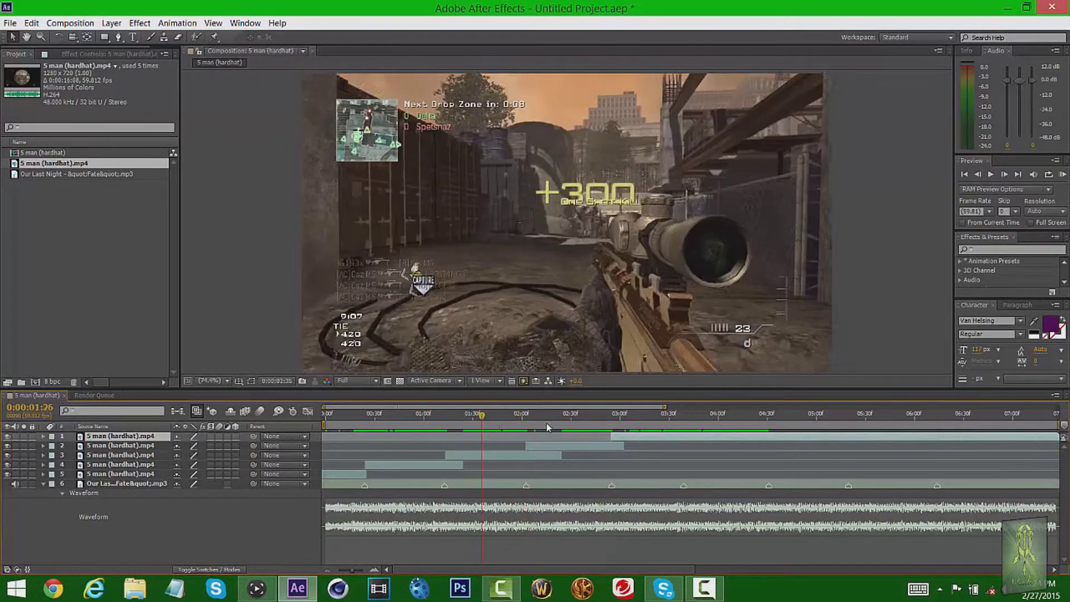
drag(546, 423, 316, 485)
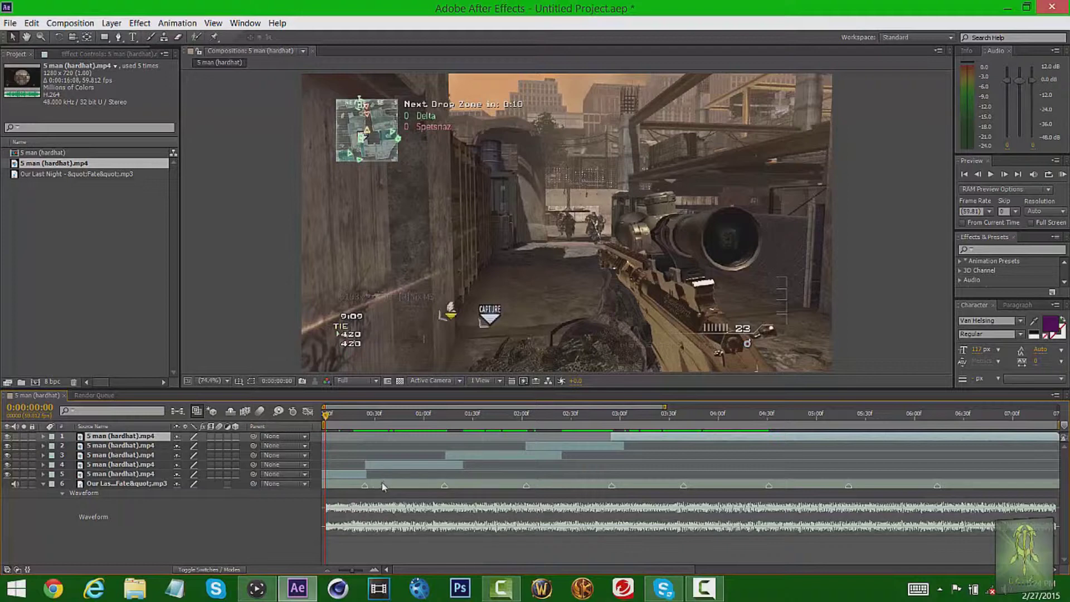
Step: Move all five clip layers and the song layer slightly later in the timeline together, and deselect them
click(160, 486)
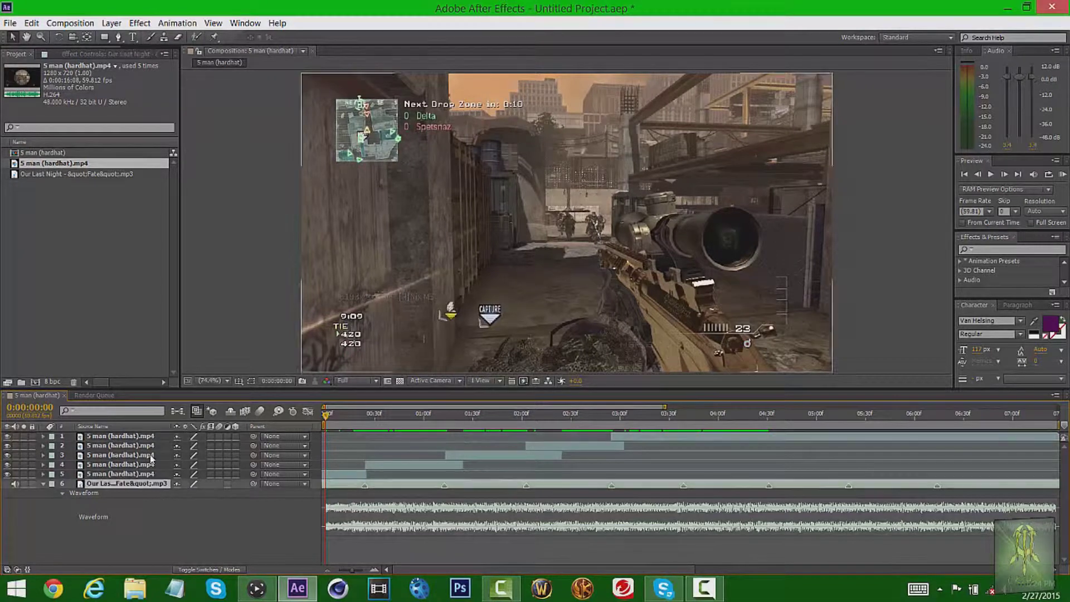
shift+click(138, 435)
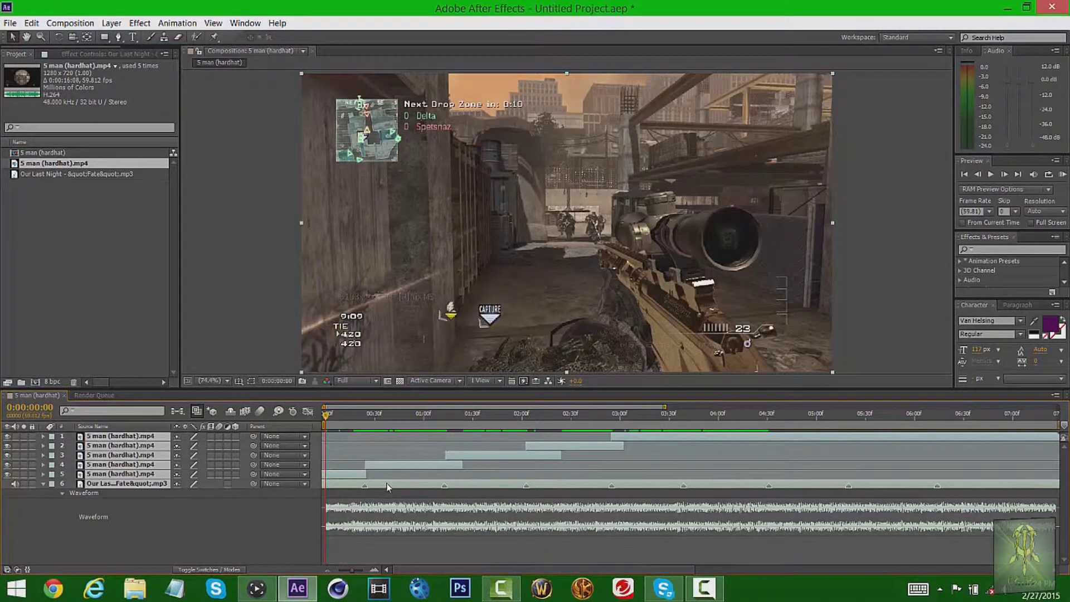
drag(386, 482, 410, 484)
click(361, 413)
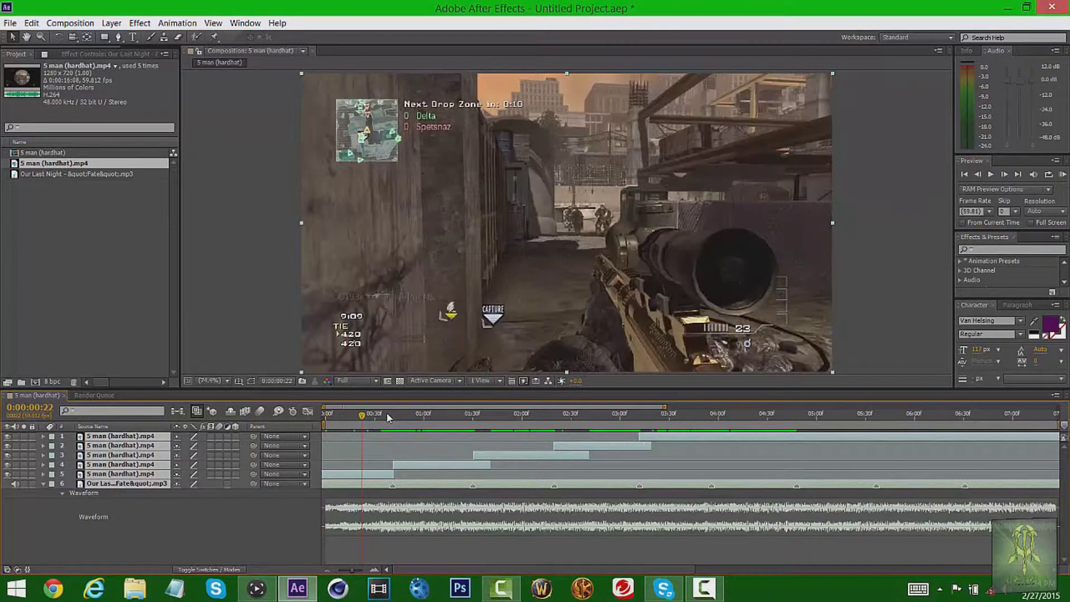
click(386, 413)
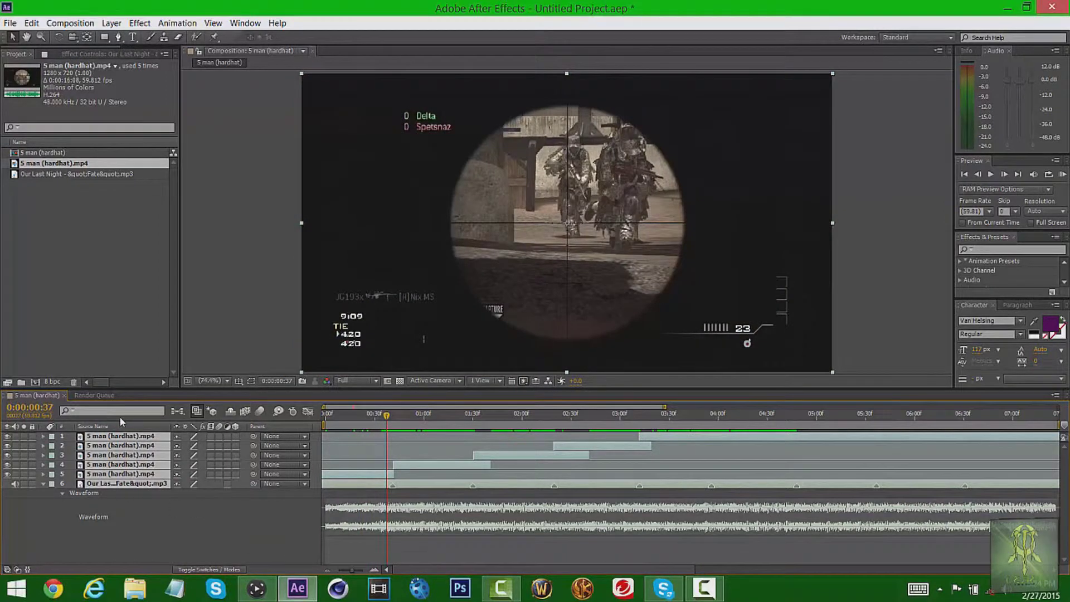
click(87, 348)
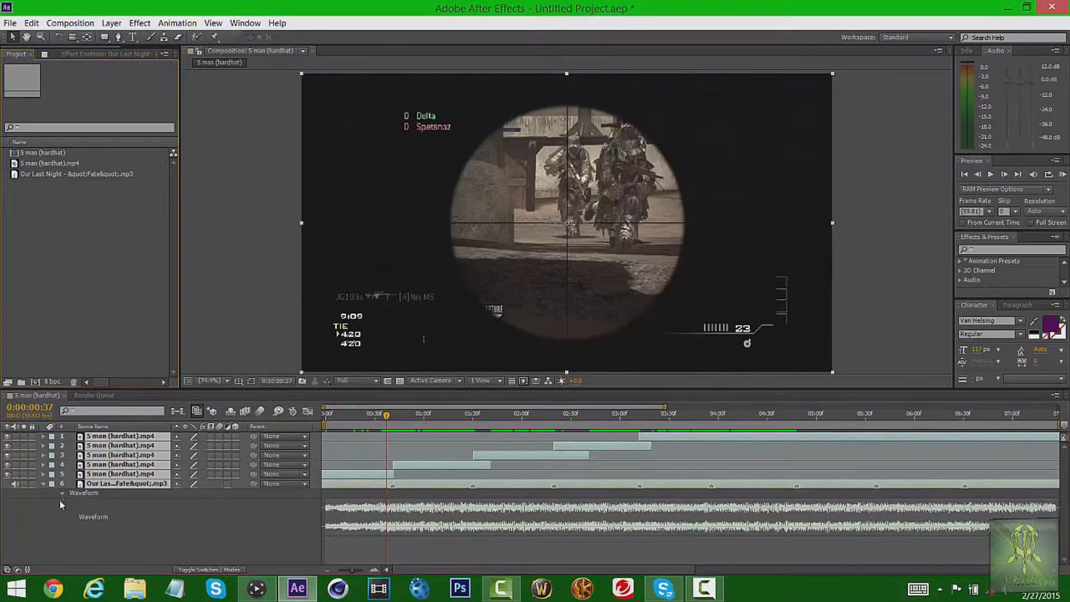
click(40, 493)
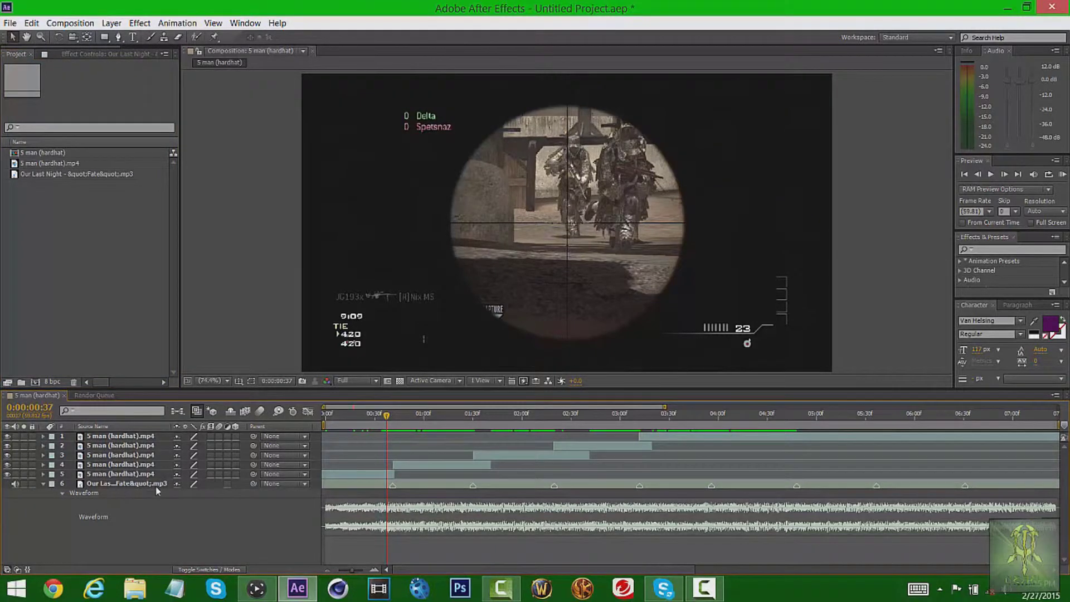
Step: Review the frames just after the cut to the second clip segment
click(390, 418)
drag(390, 417, 403, 457)
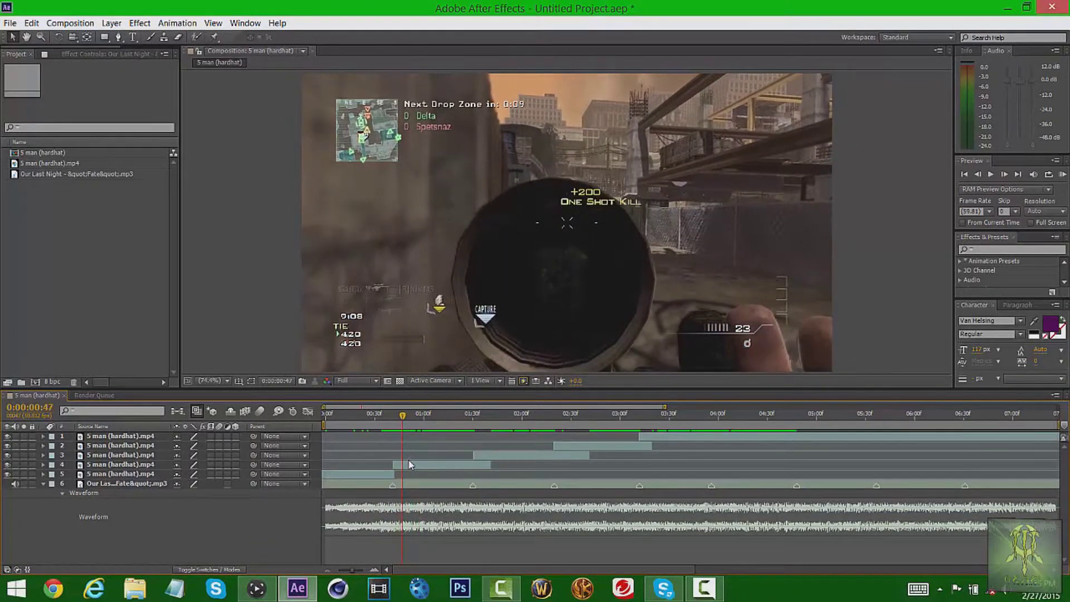
right_click(404, 456)
click(129, 373)
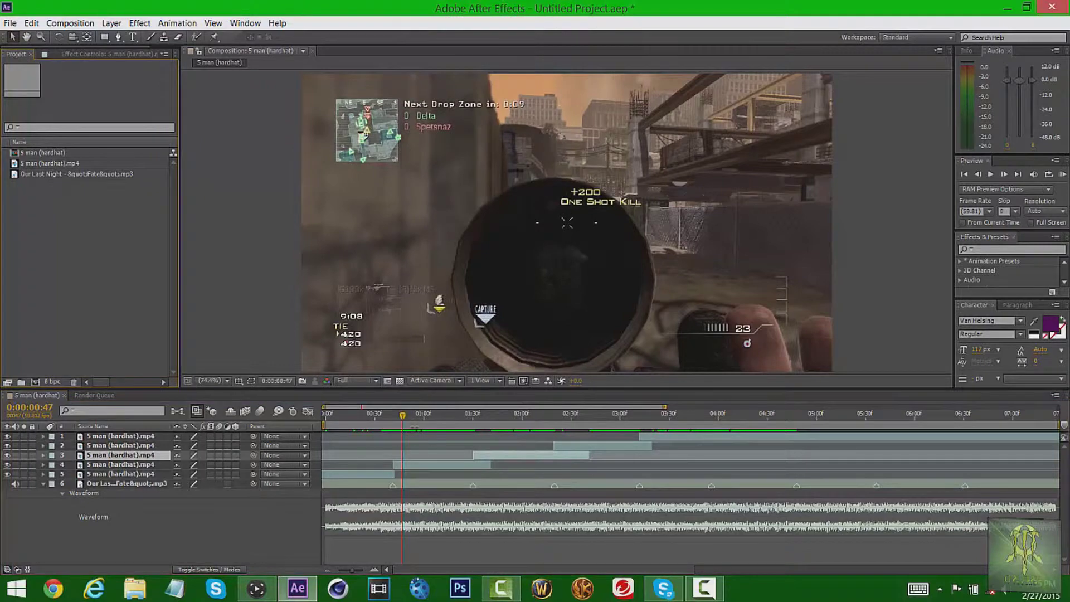
mouse_move(422, 421)
mouse_down()
mouse_move(430, 417)
mouse_move(404, 424)
mouse_move(414, 420)
mouse_up()
Step: Apply the RE:Vision Twixtor Pro effect to the second clip segment on layer 4, with the playhead at 0:00:00:49
click(150, 474)
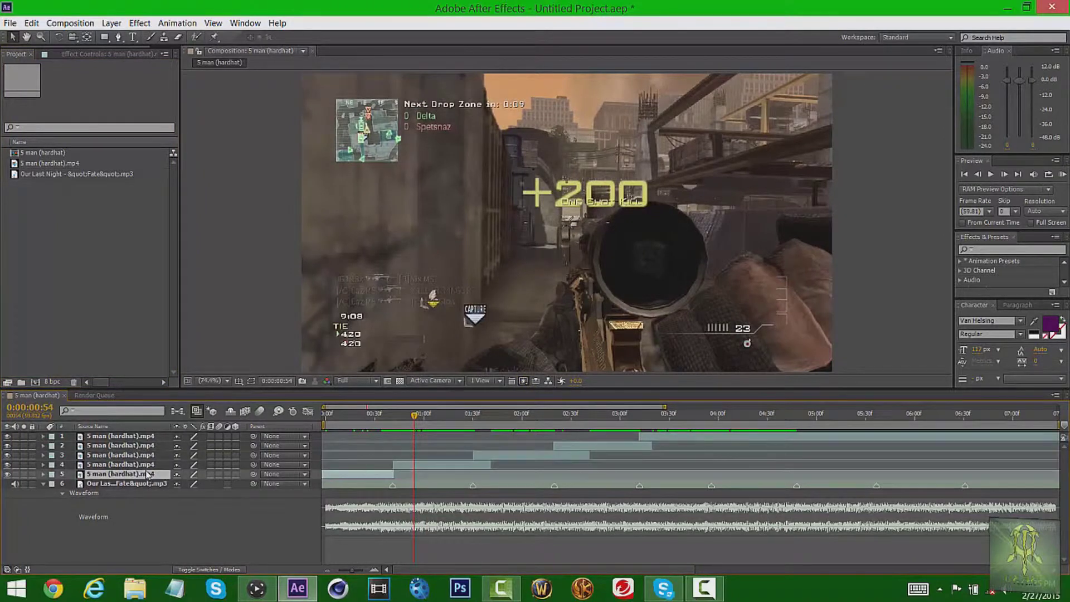
click(139, 464)
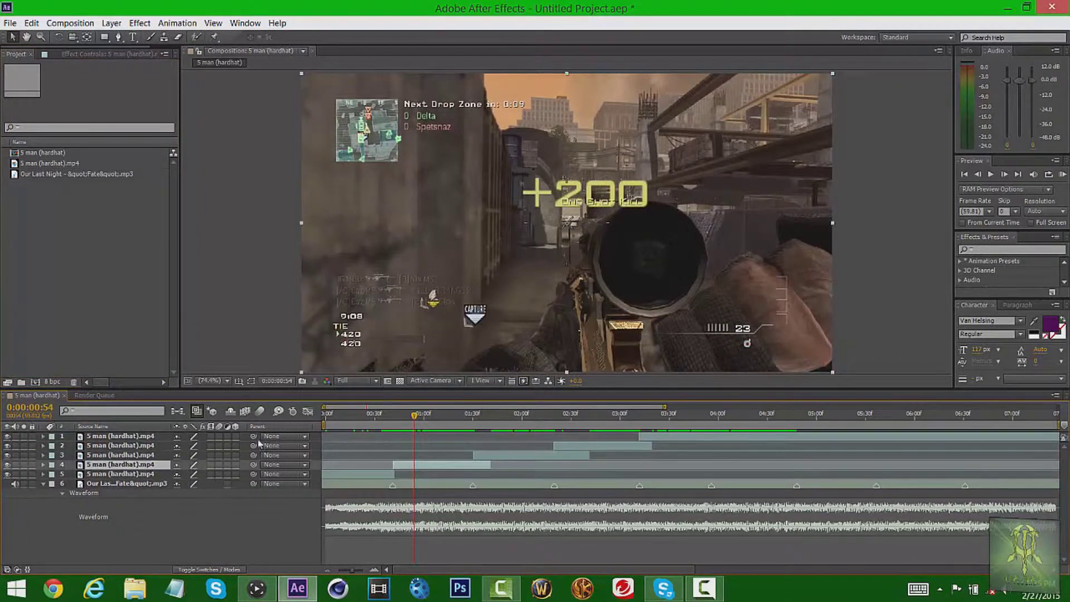
drag(398, 415, 408, 420)
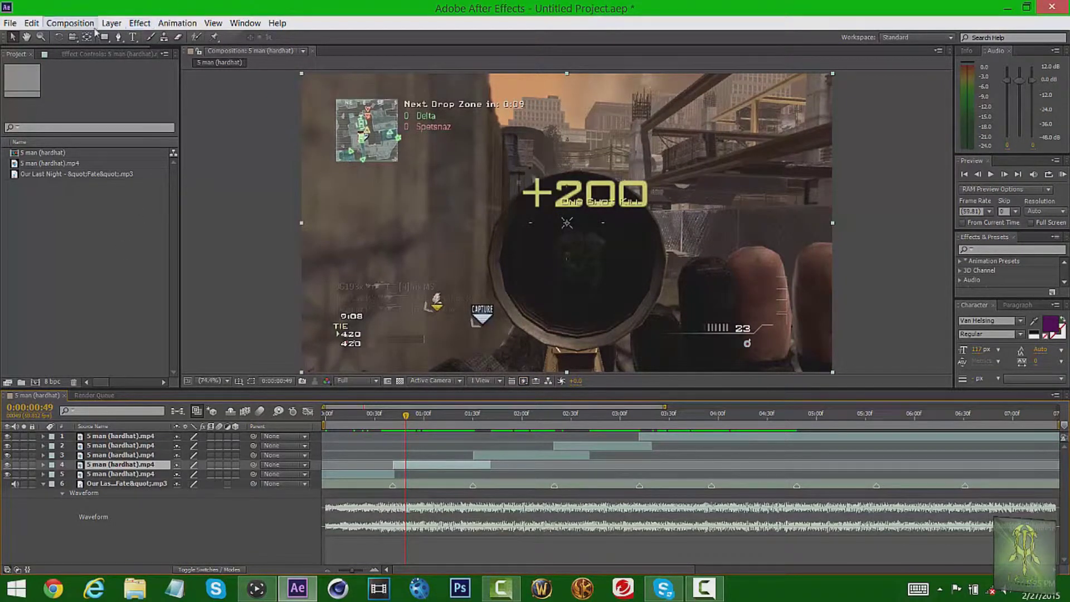
click(139, 22)
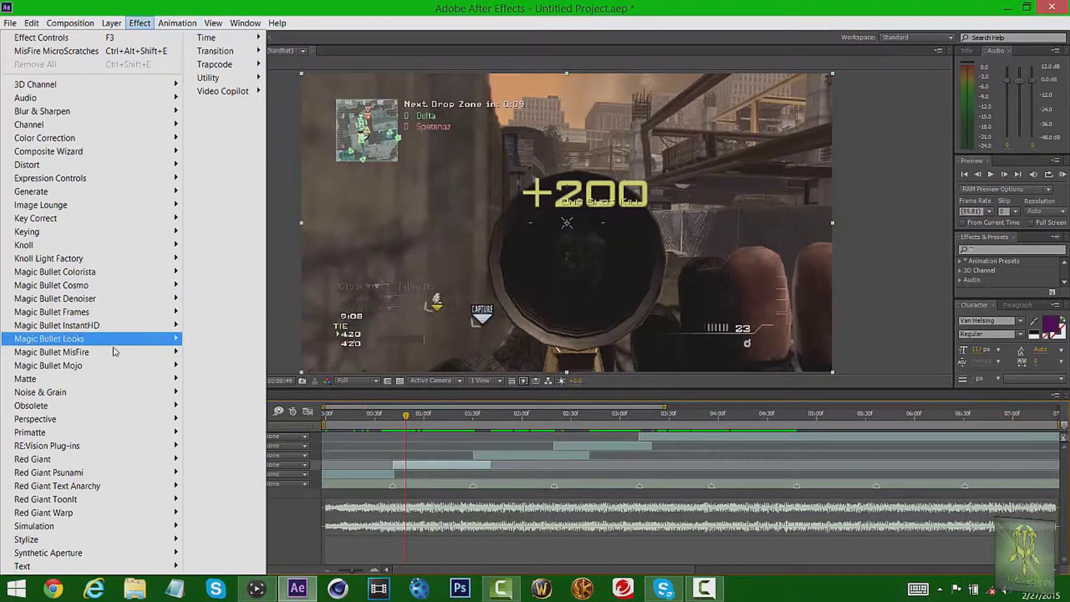
mouse_move(122, 449)
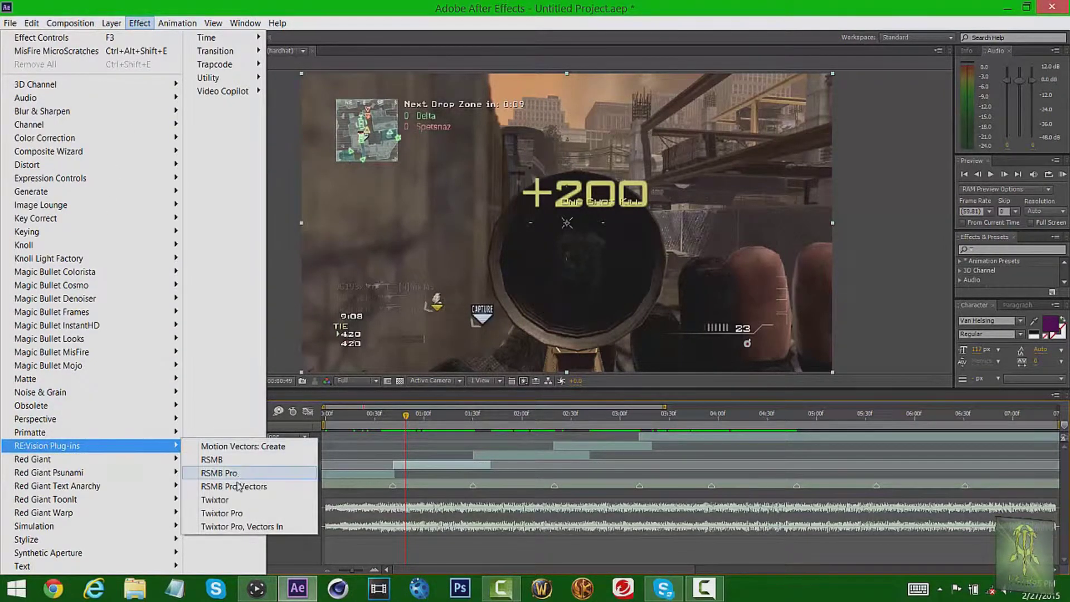
click(234, 511)
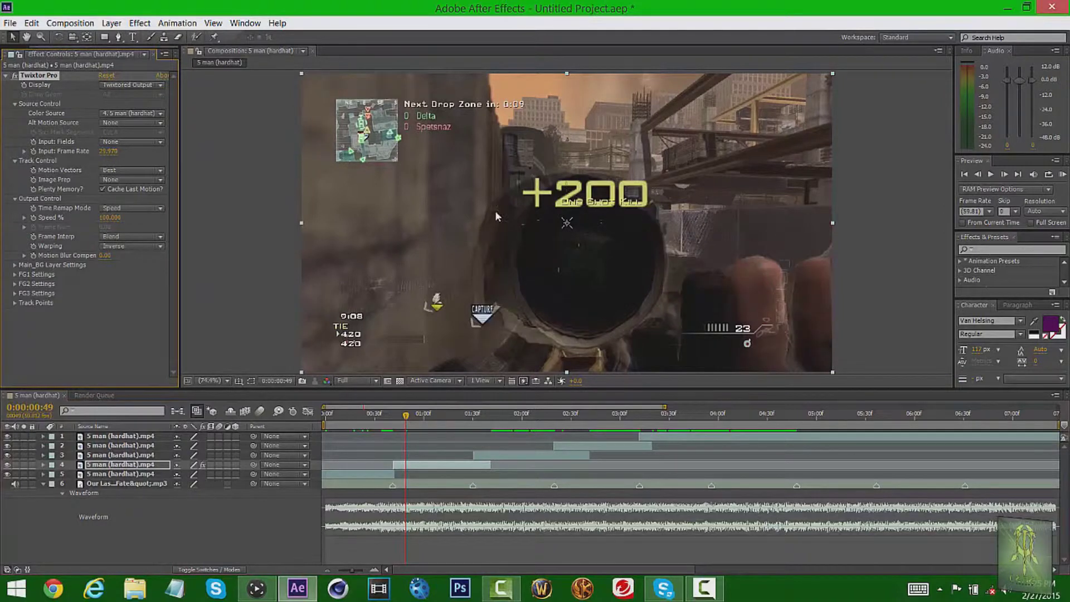
Step: Check the source footage's frame rate in the project and set Twixtor Pro's Input: Frame Rate to 59.812
click(39, 51)
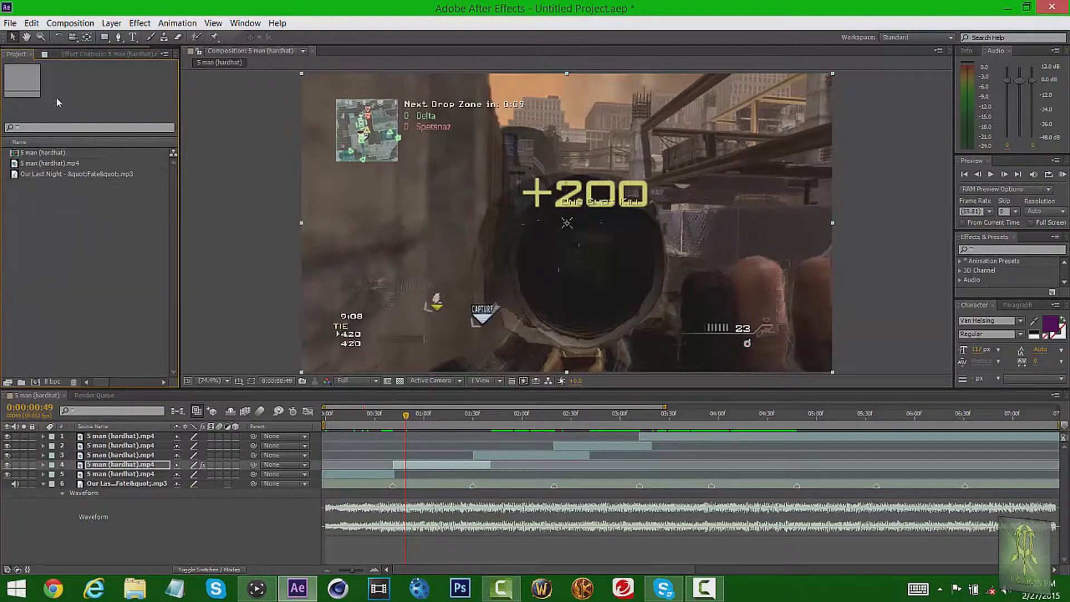
click(96, 54)
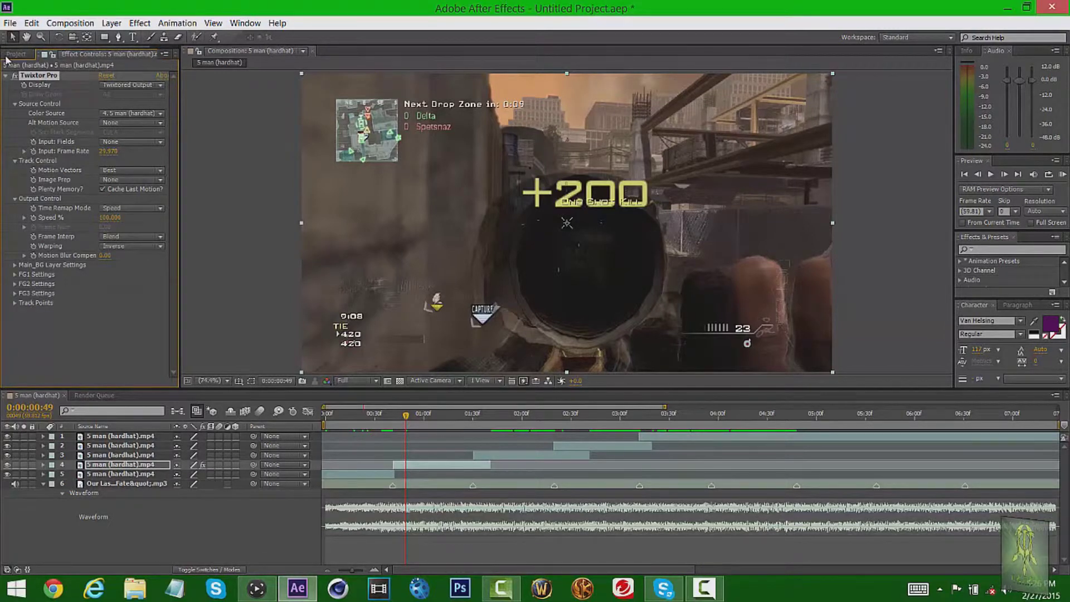
click(40, 51)
click(46, 162)
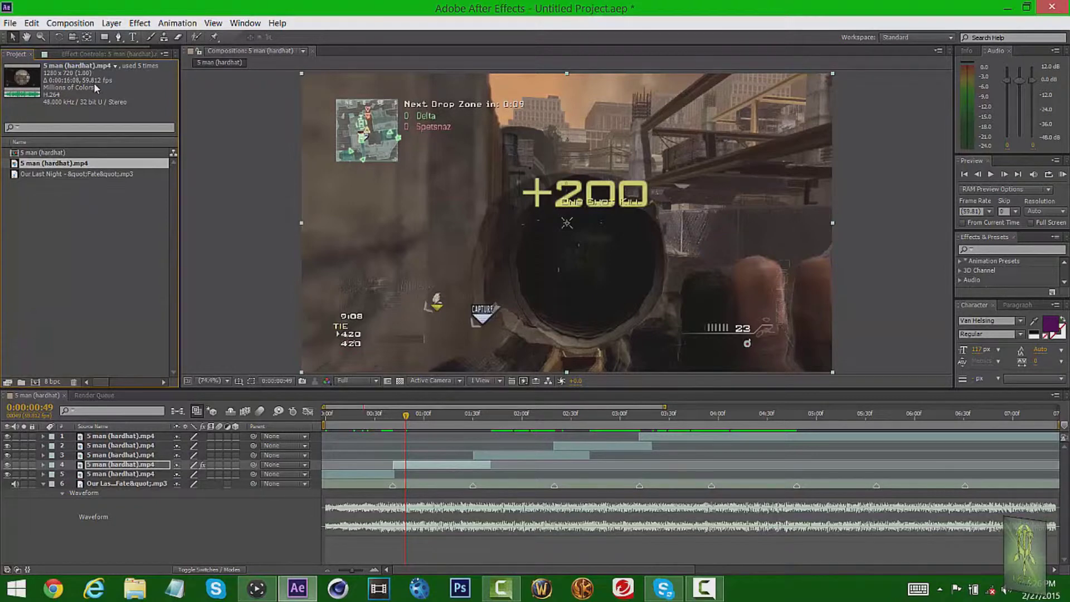
click(84, 51)
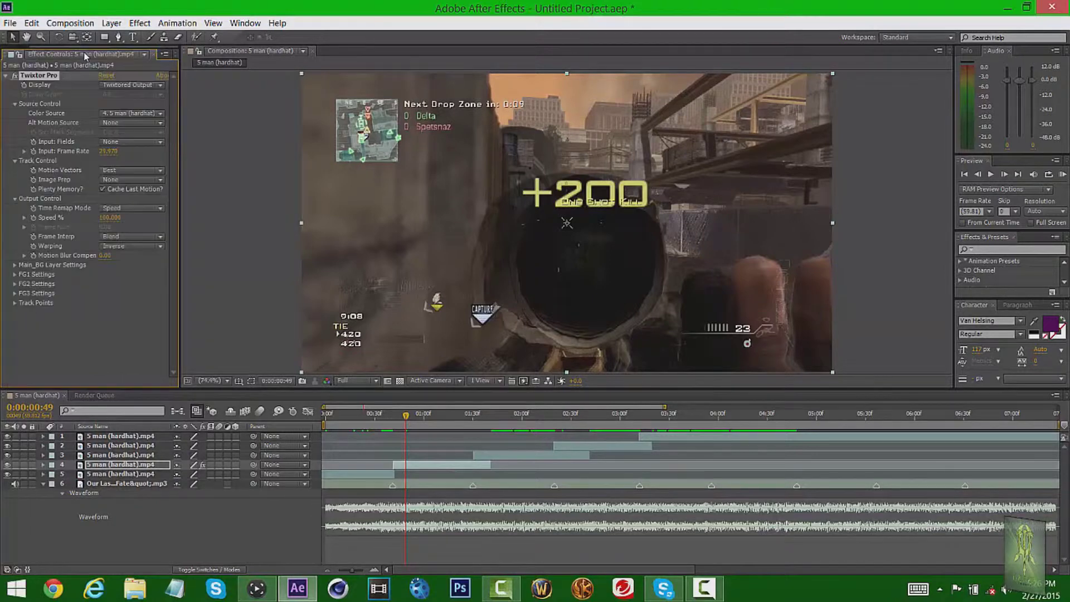
click(113, 152)
text(59)
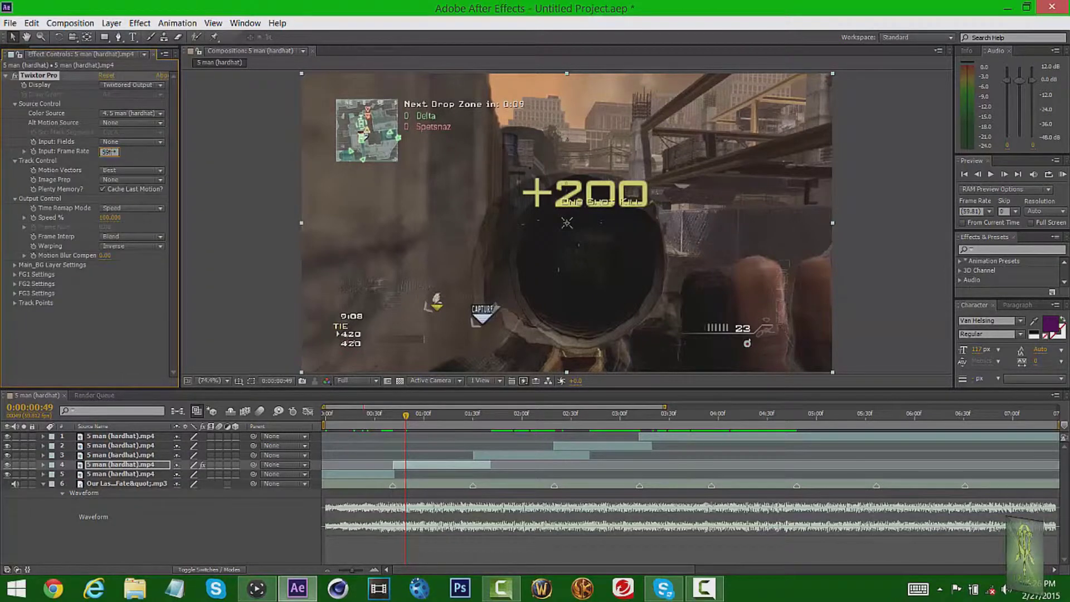
text(.94)
key(Return)
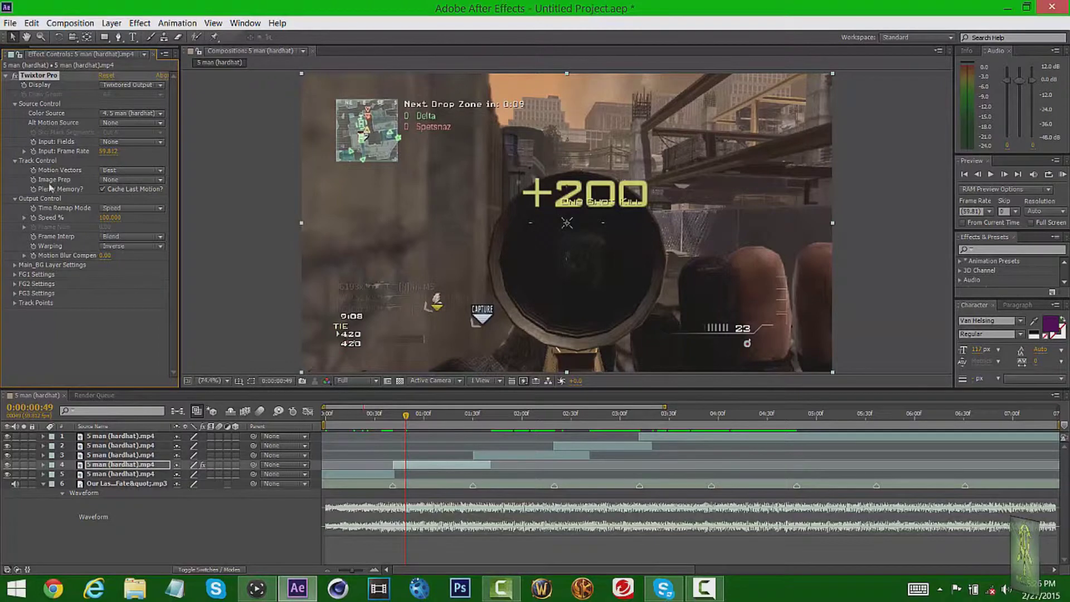
Step: Set Twixtor Pro's Image Prep to Contrast/Edge Enhance and its Warping to Inverse w/ Smart Blend
click(132, 182)
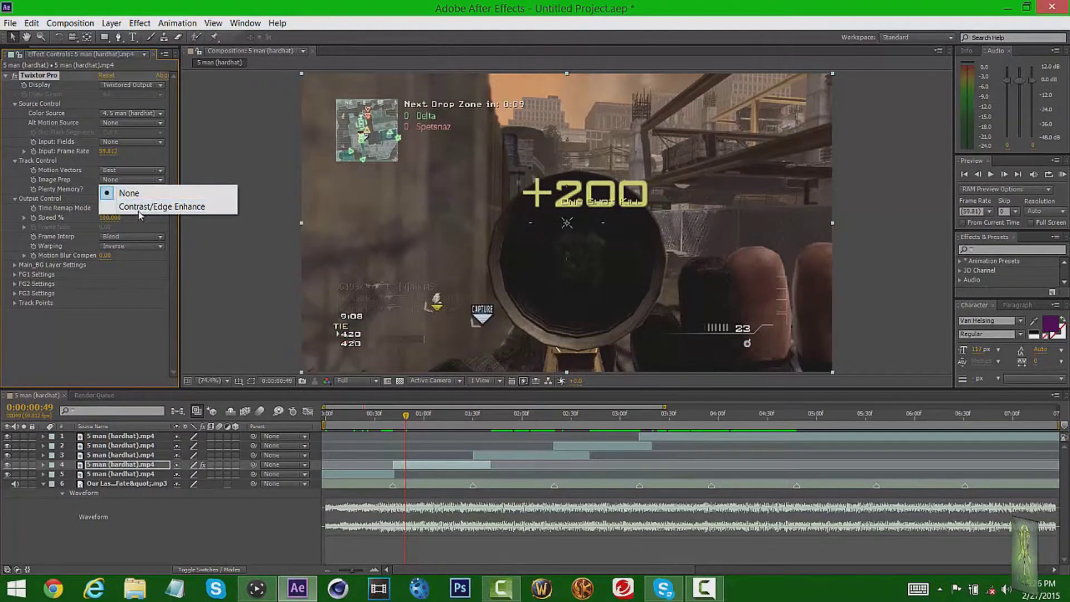
click(139, 210)
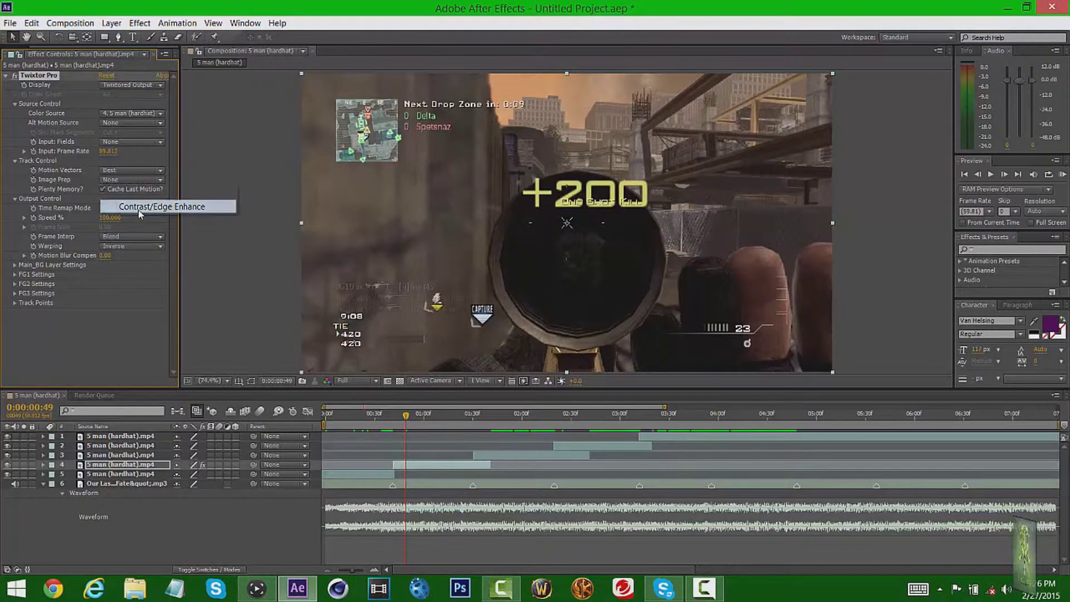
click(112, 246)
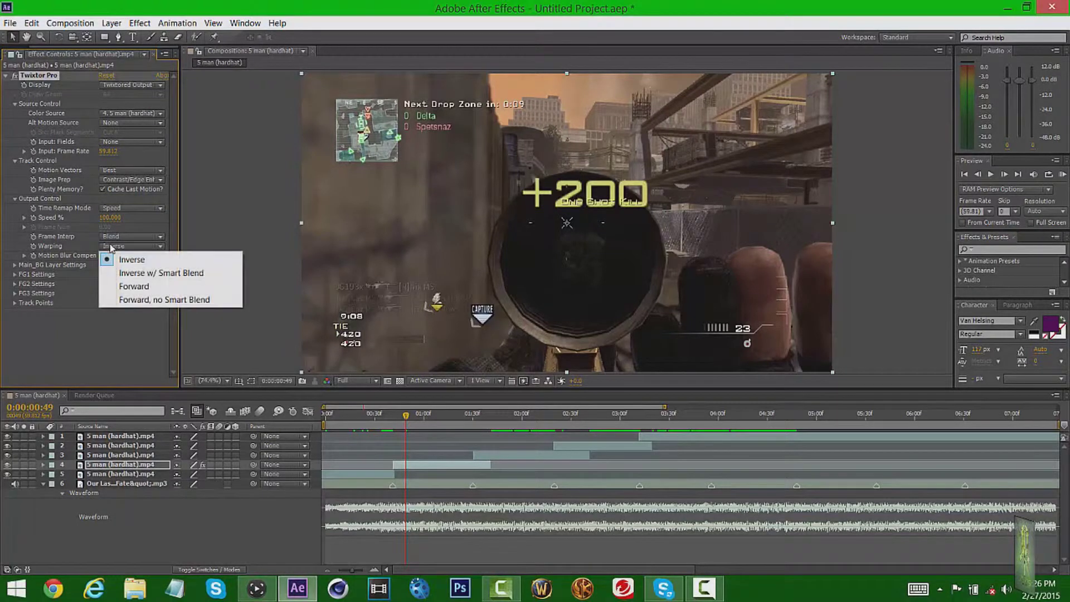
click(151, 273)
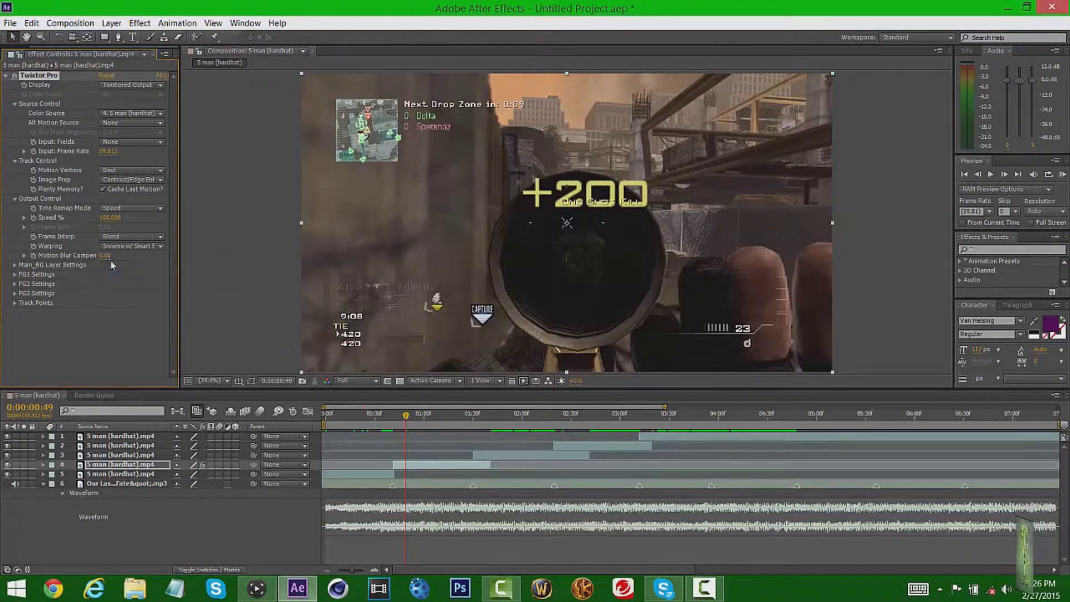
Step: Set Twixtor Pro's Main_BG Sensitivity to 50 for the second clip segment
click(47, 266)
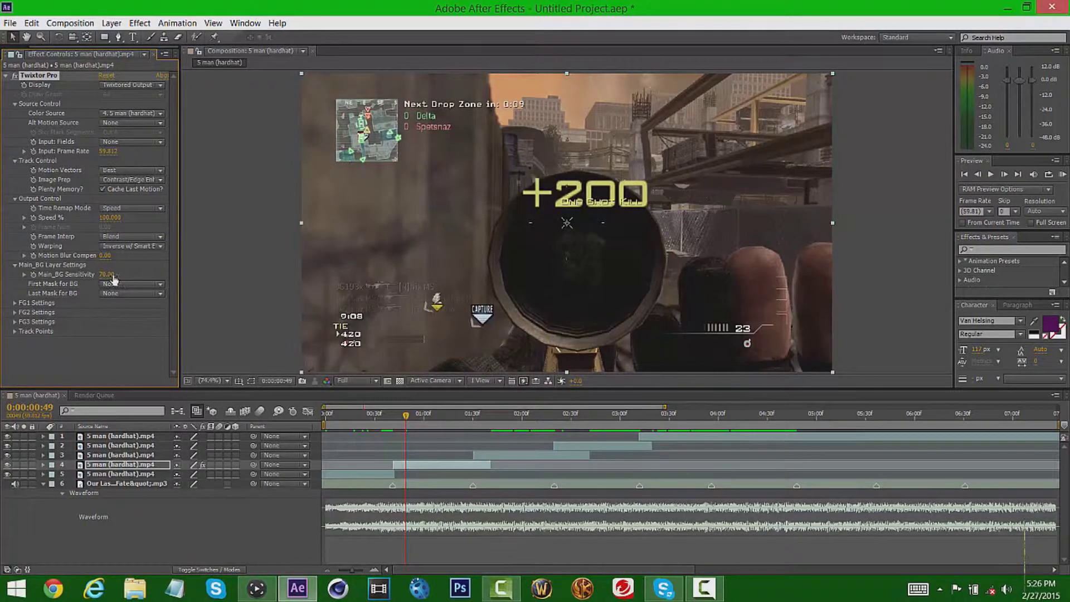
drag(104, 274, 108, 274)
click(109, 274)
click(127, 274)
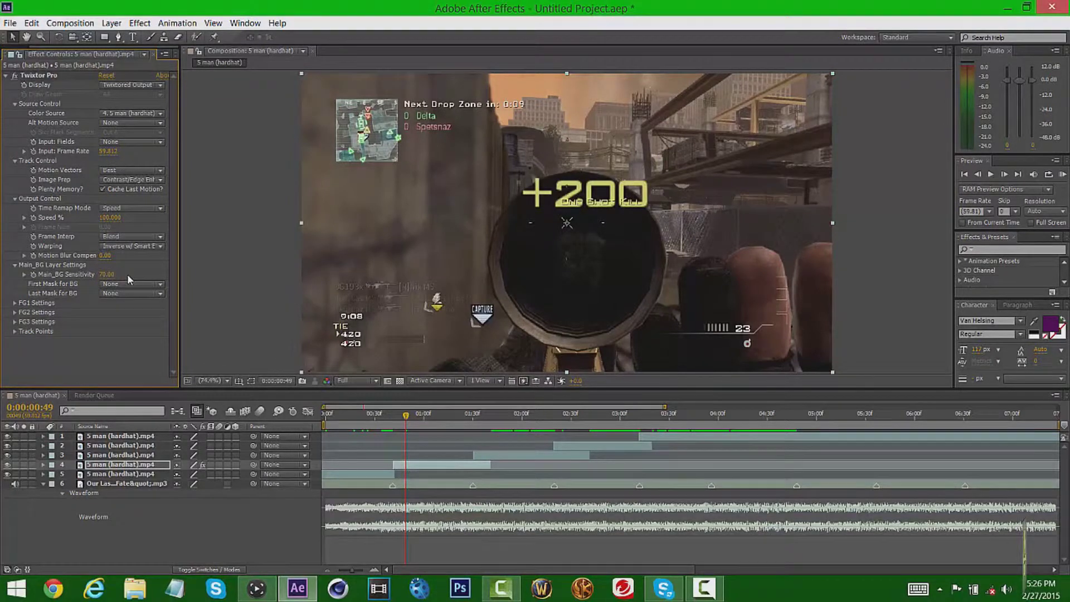
drag(108, 274, 132, 274)
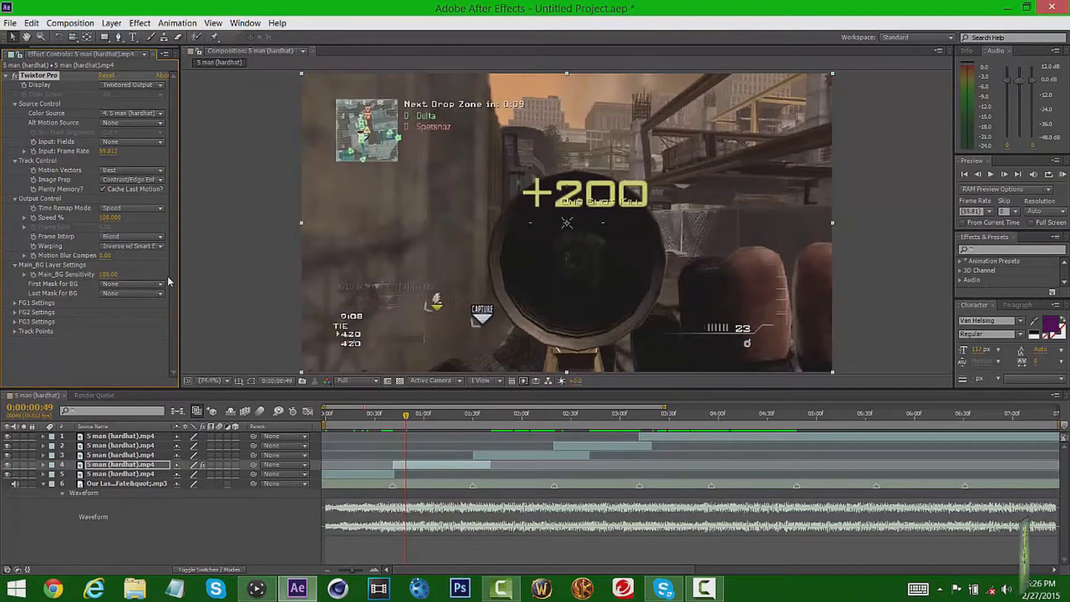
drag(117, 279, 77, 278)
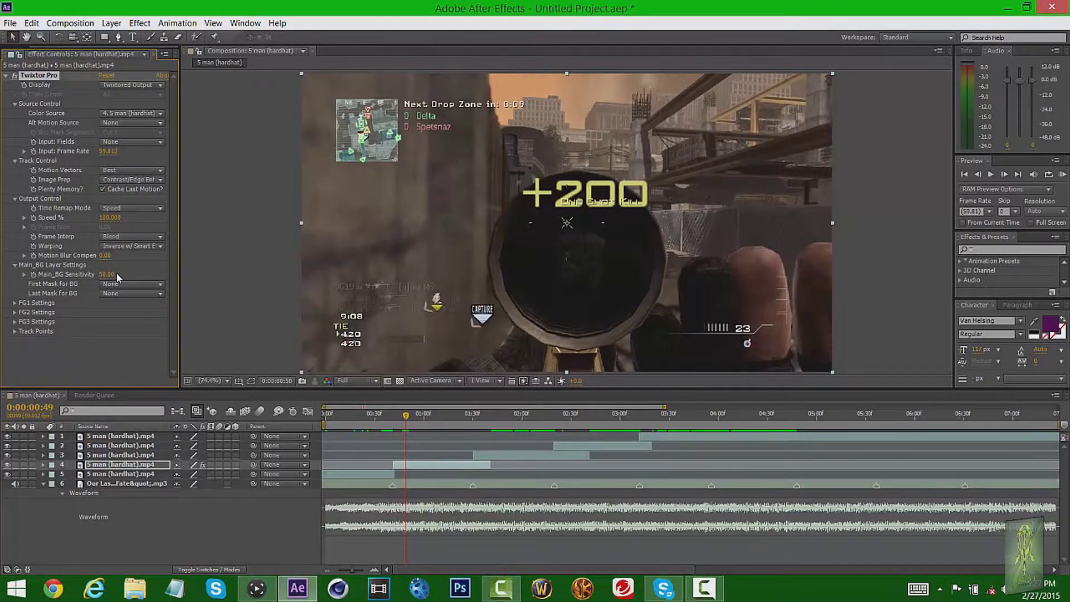
Step: Keyframe Twixtor Pro's Speed % on layer 4 at 100 at 0:00:00:49 and at 5 at 0:00:00:52
key(Page_Up)
click(33, 217)
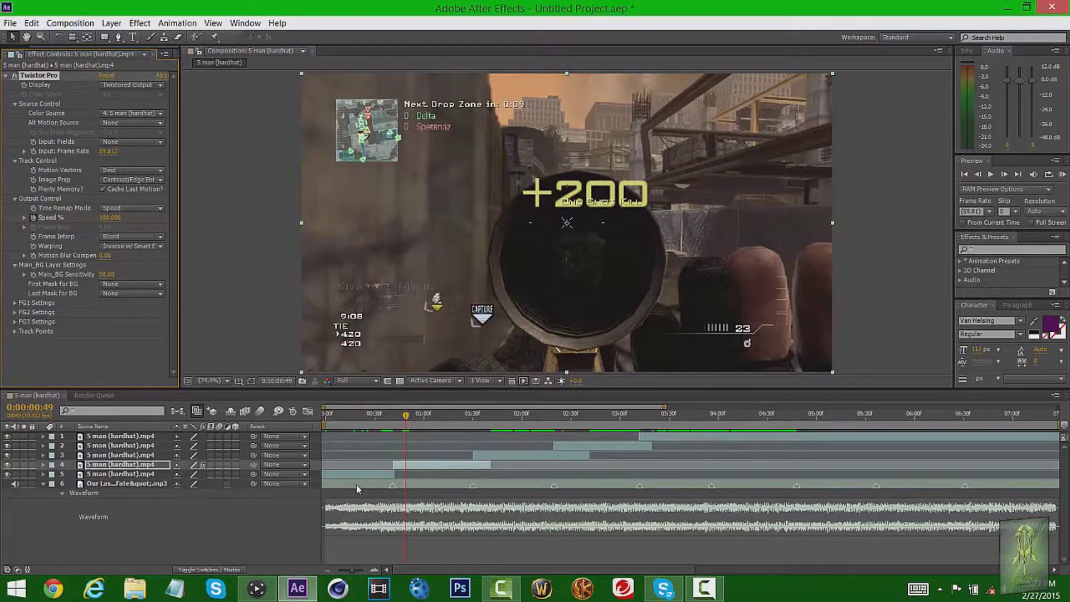
key(space)
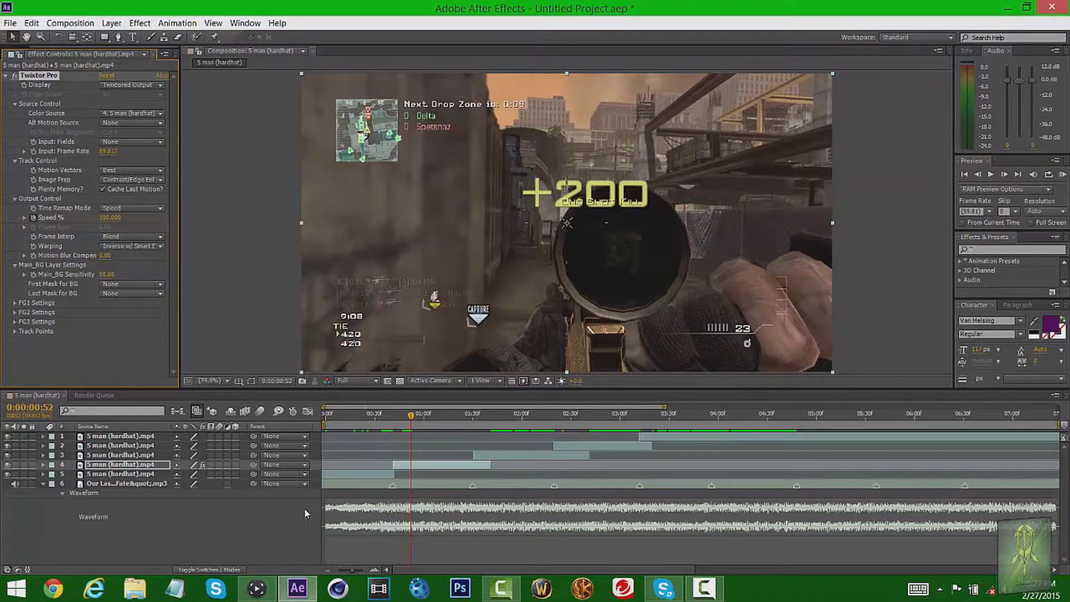
click(141, 466)
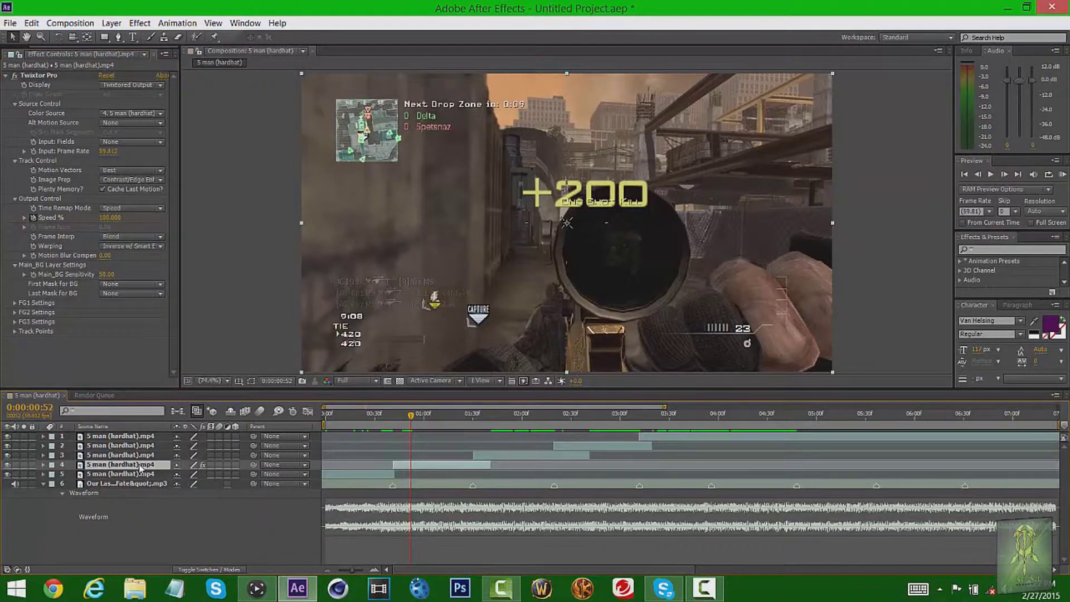
key(u)
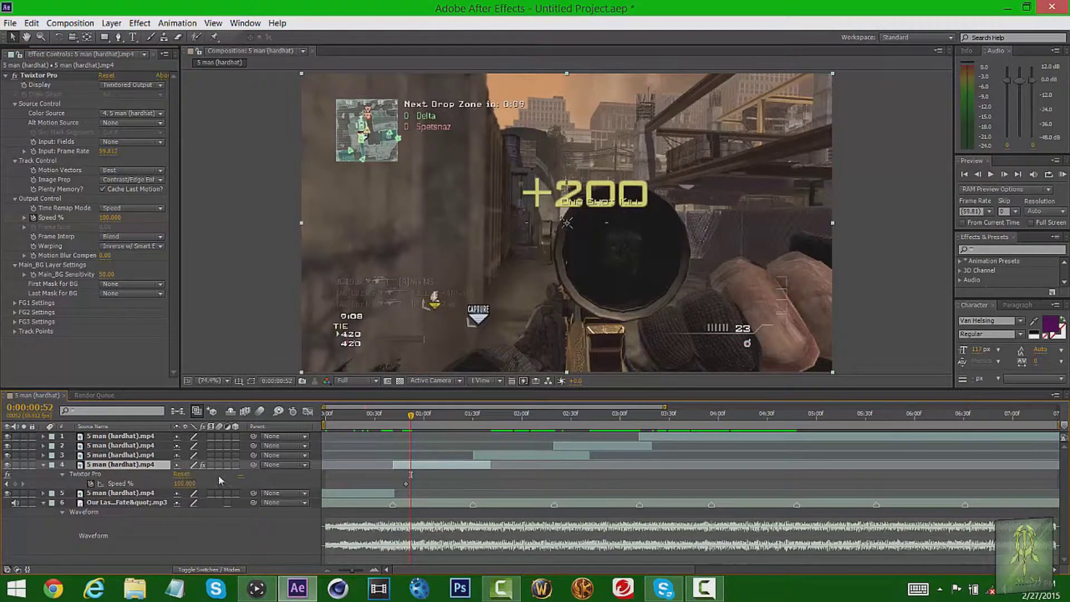
click(185, 483)
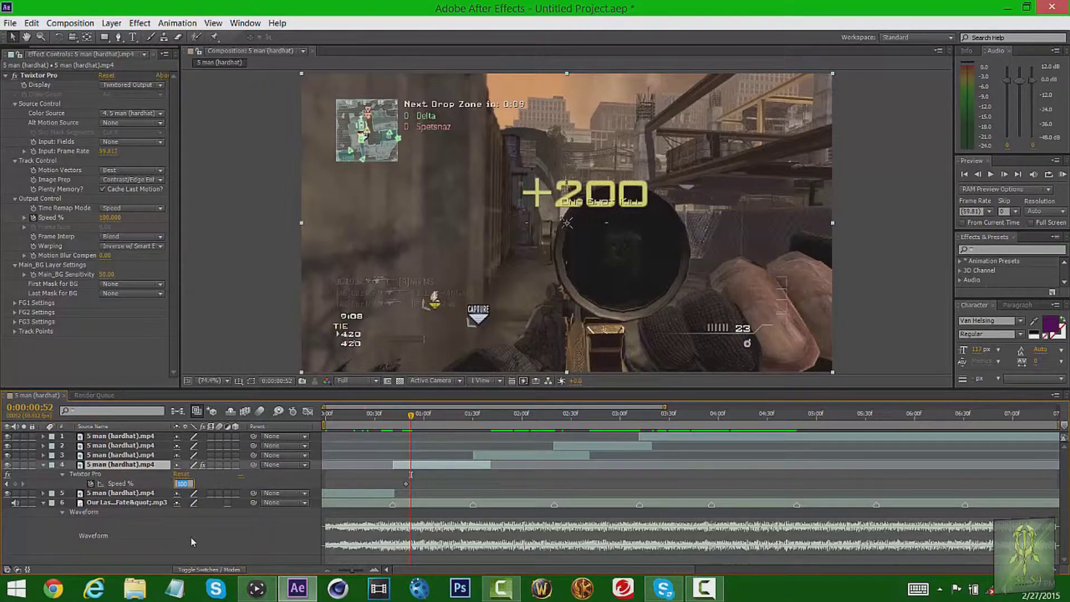
text(5)
key(Return)
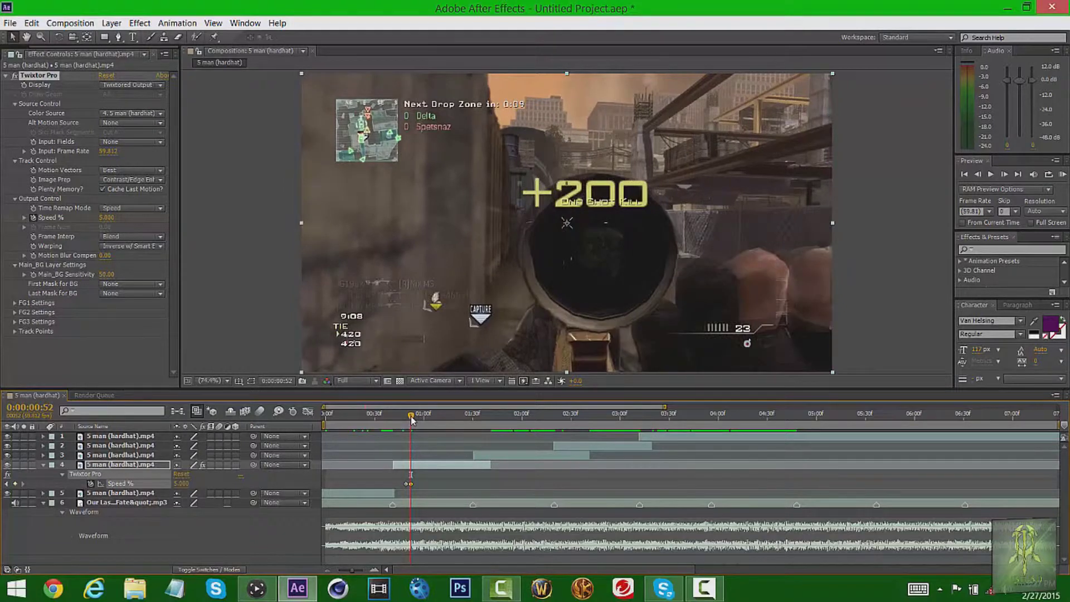
Step: Check the slowed frames up to 0:00:01:11 and set the Speed % keyframe at 0:00:00:52 to 1
drag(410, 417, 432, 418)
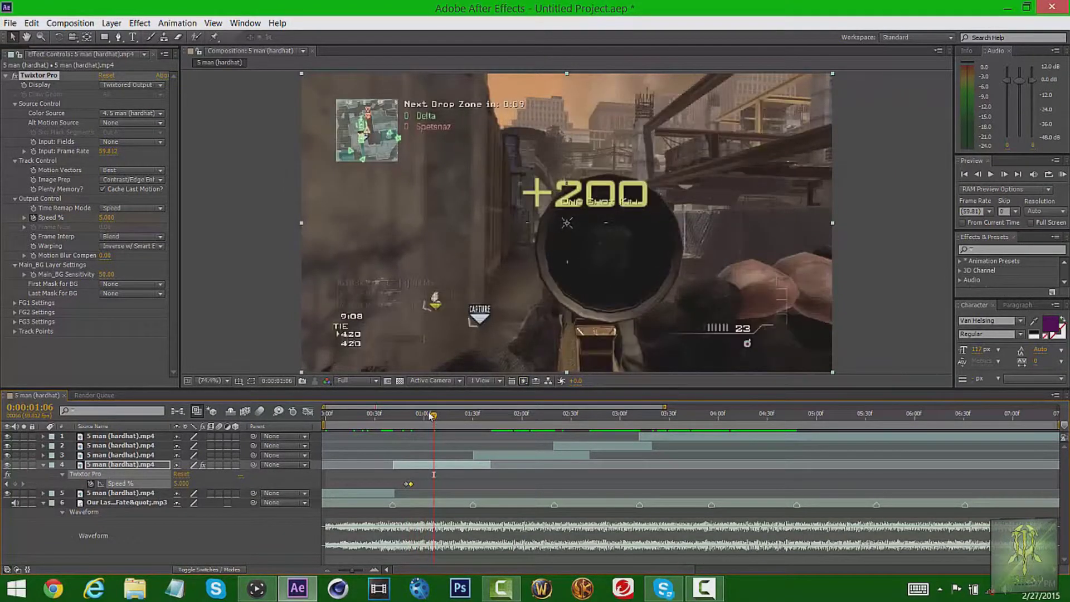
key(Page_Down)
key(Page_Down)
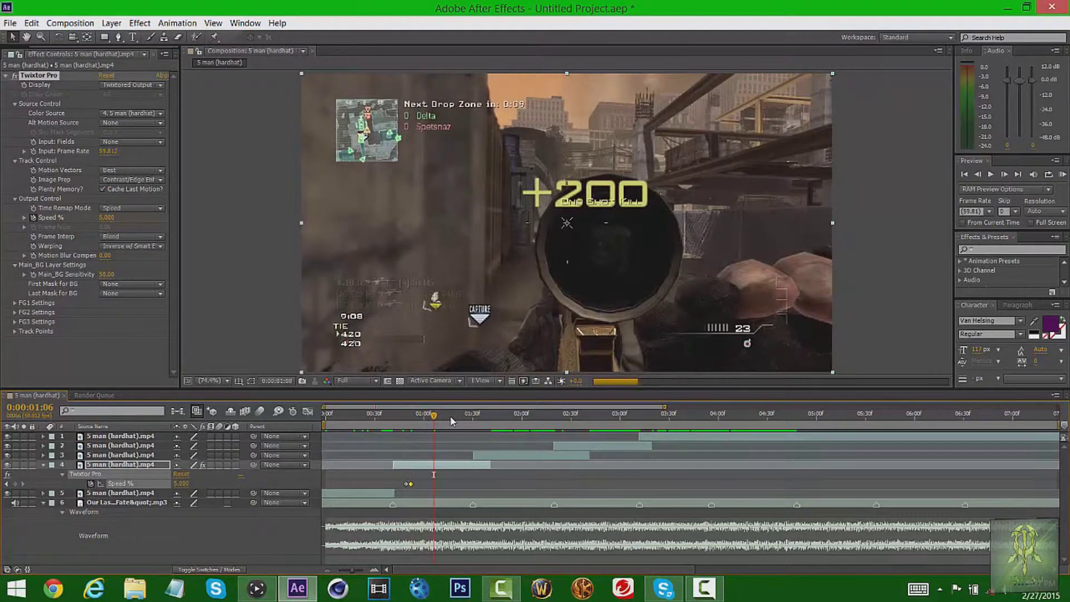
key(Page_Down)
key(Page_Down)
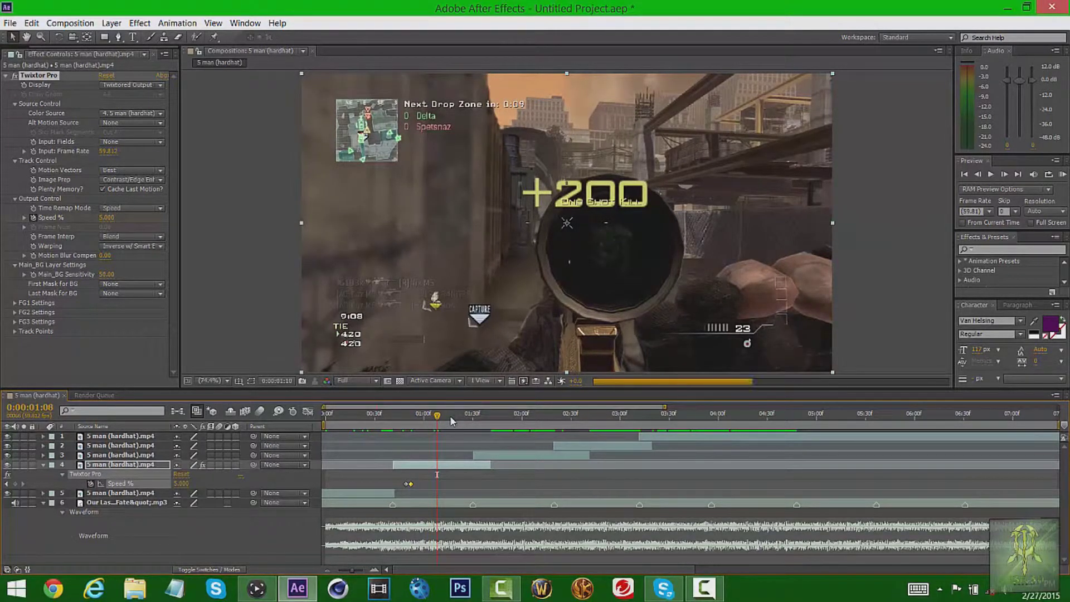
key(Page_Down)
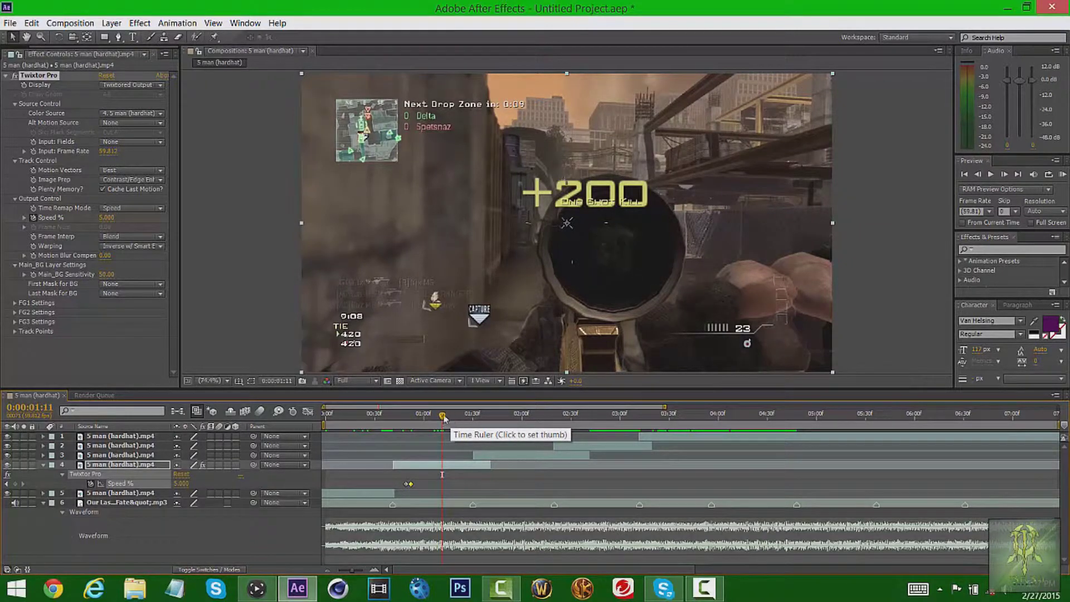
click(7, 483)
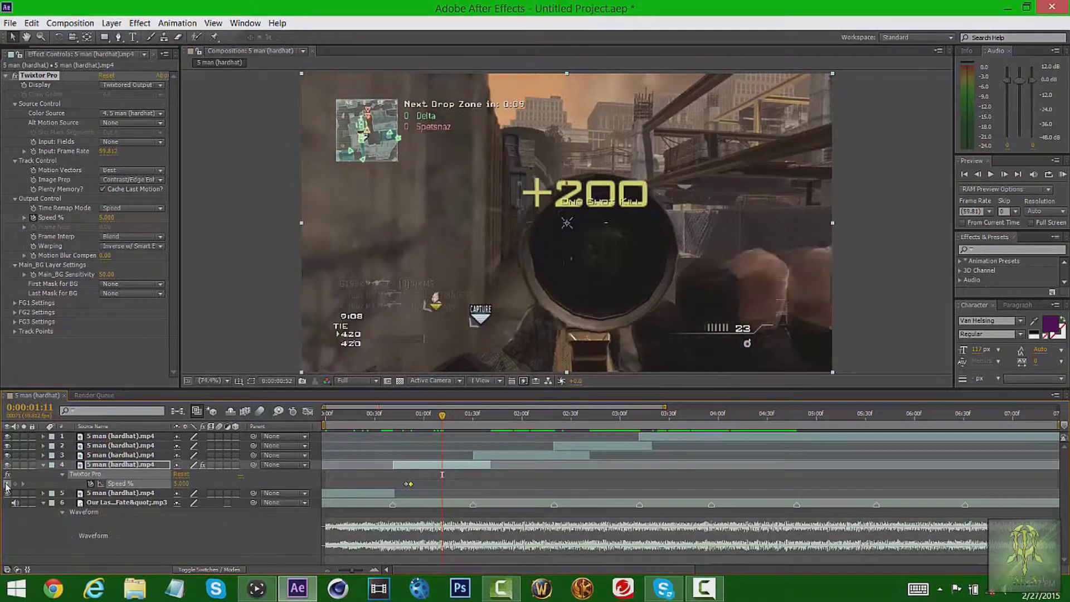
click(182, 483)
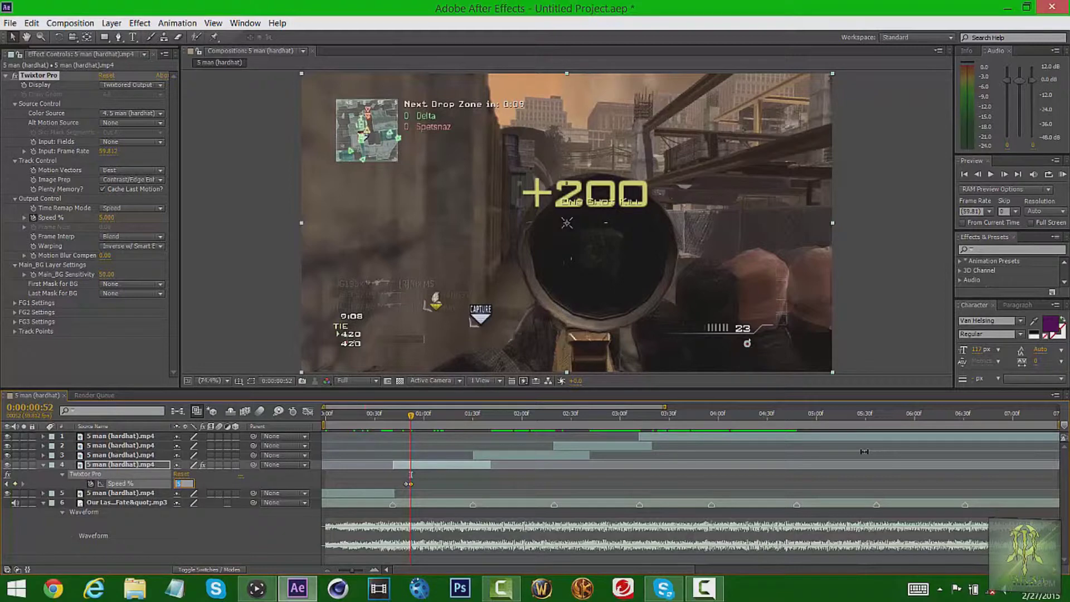
key(Return)
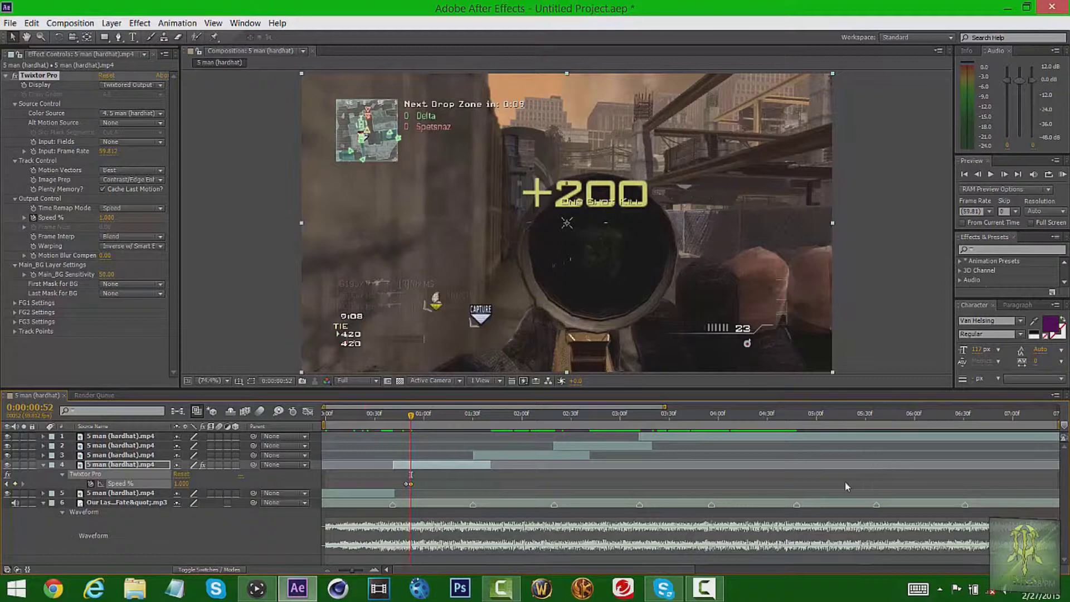
Step: Step through the slow section after the second Speed % keyframe and place the playhead at 0:00:01:15
click(414, 415)
drag(417, 419, 419, 419)
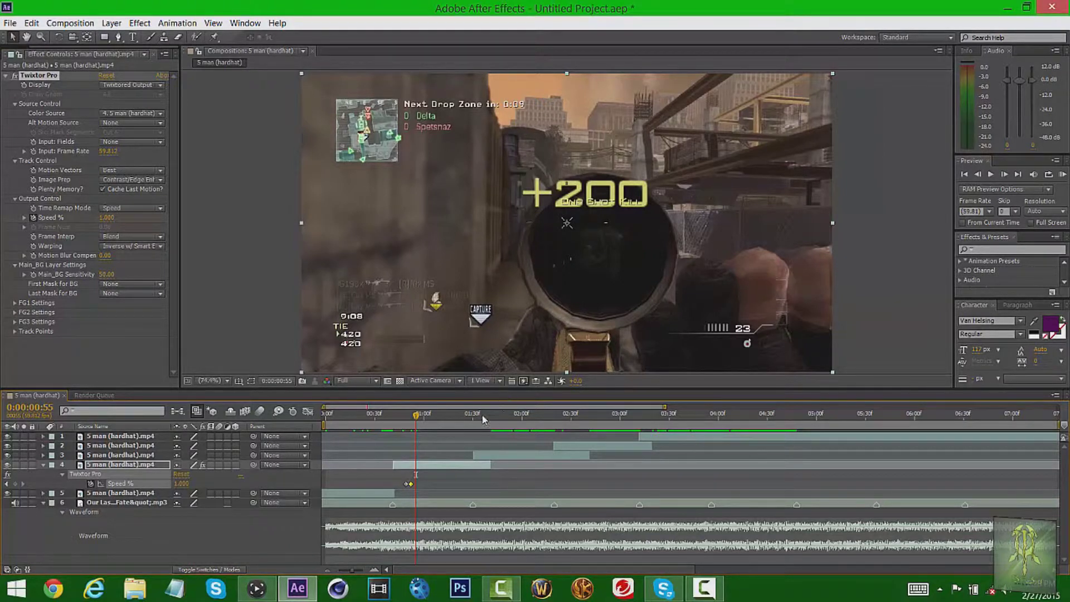
mouse_move(436, 413)
mouse_down()
mouse_move(461, 422)
mouse_move(449, 425)
mouse_up()
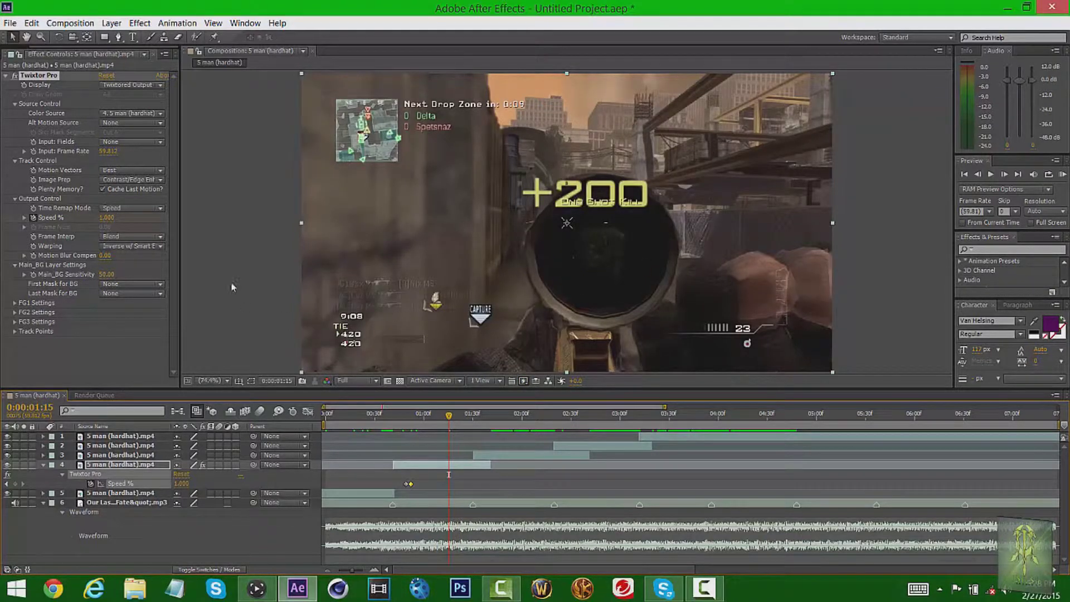
Step: Try the RE:Vision RSMB effect on layer 4 and delete it again
click(129, 468)
click(139, 24)
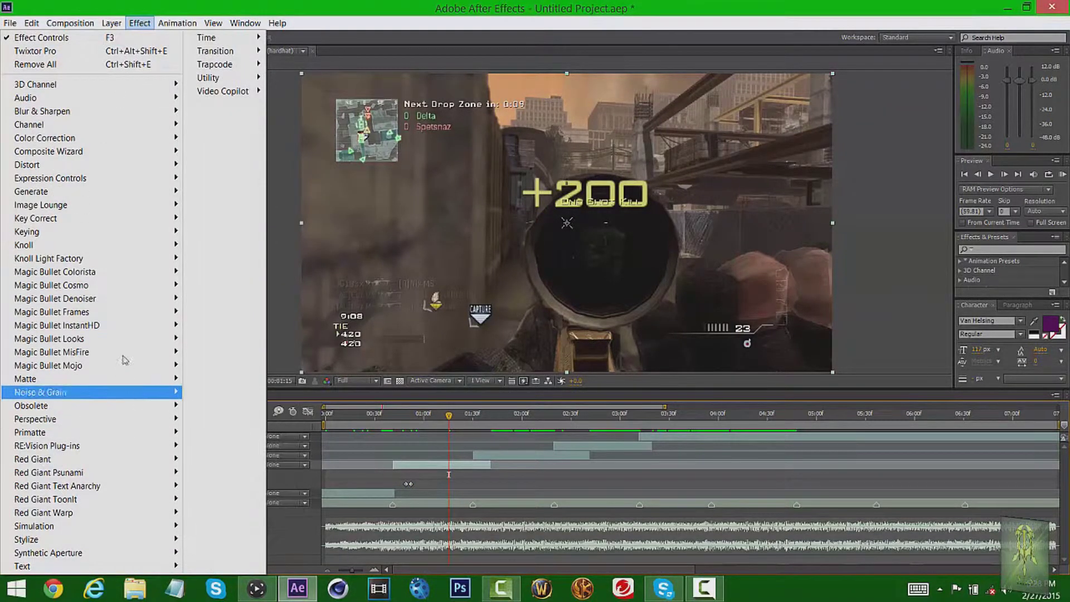
mouse_move(168, 446)
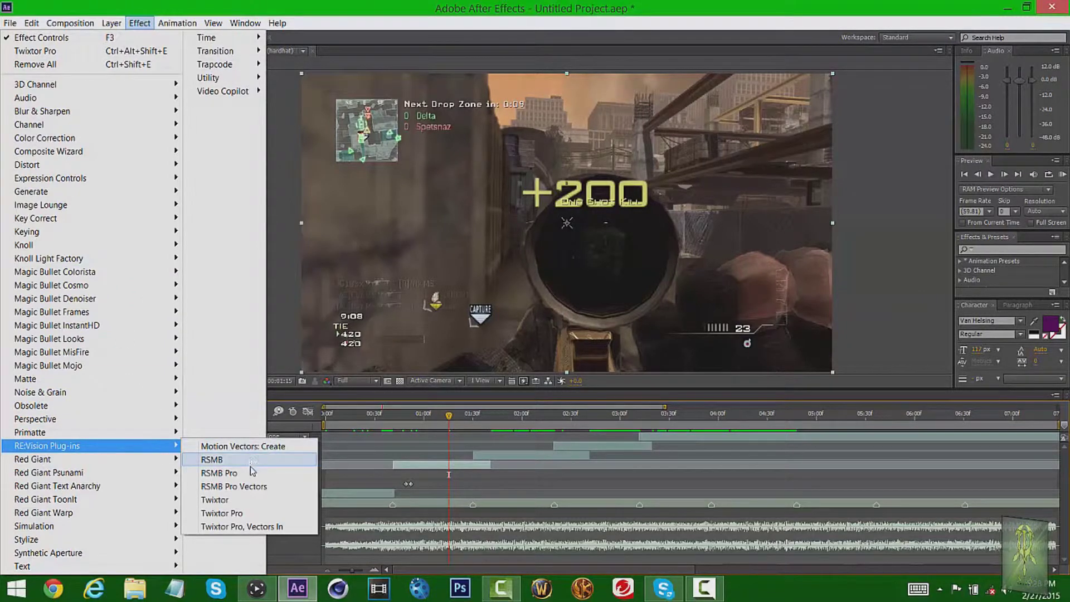
click(251, 460)
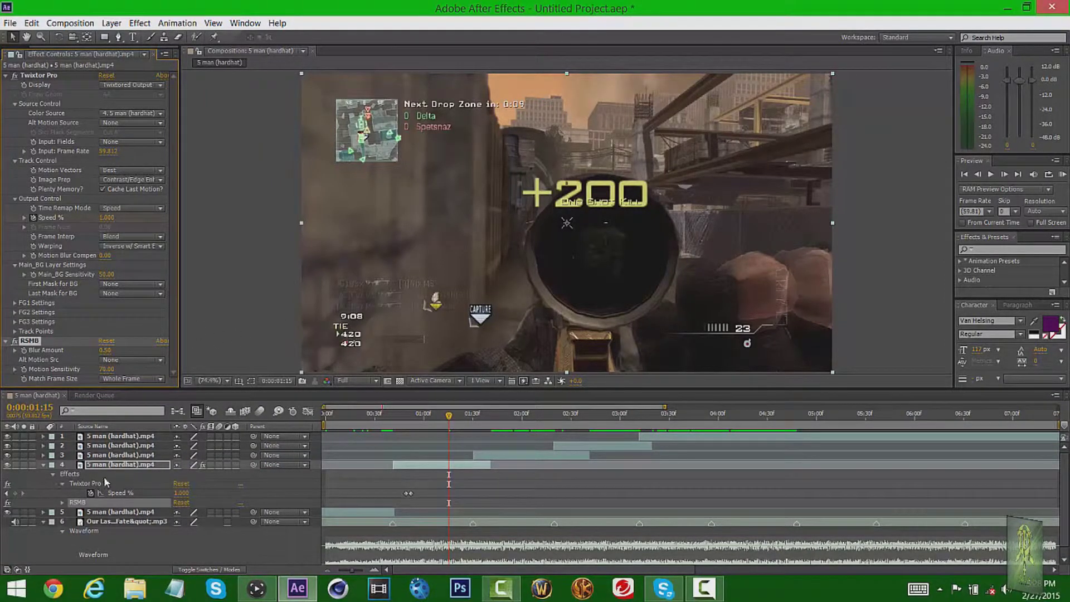
key(Delete)
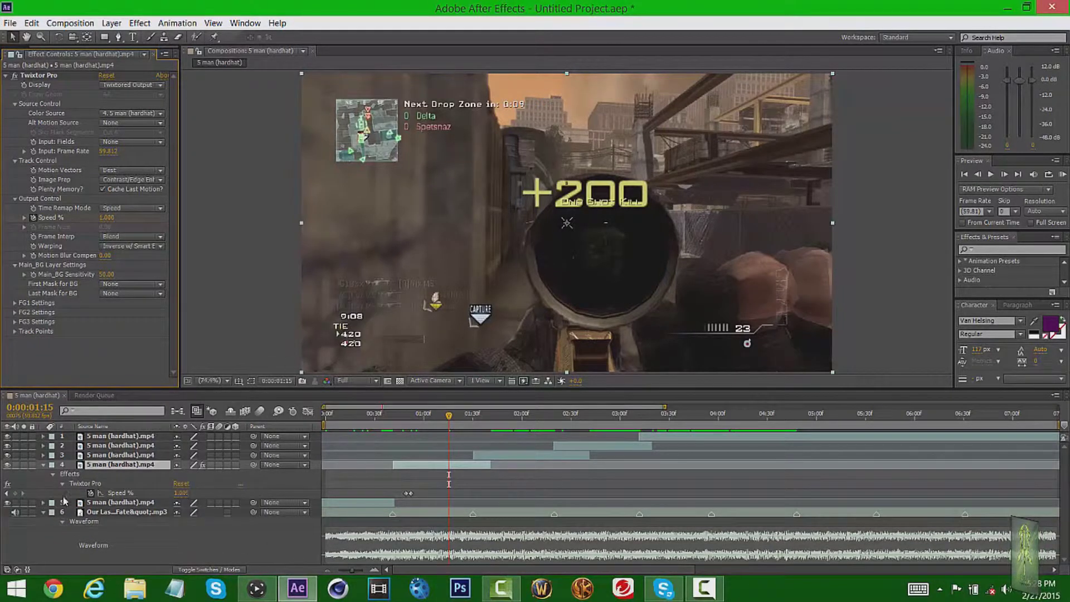
Step: Add a Speed % keyframe holding 1 at 0:00:01:15 and one with 611 at 0:00:01:29 on layer 4
click(16, 492)
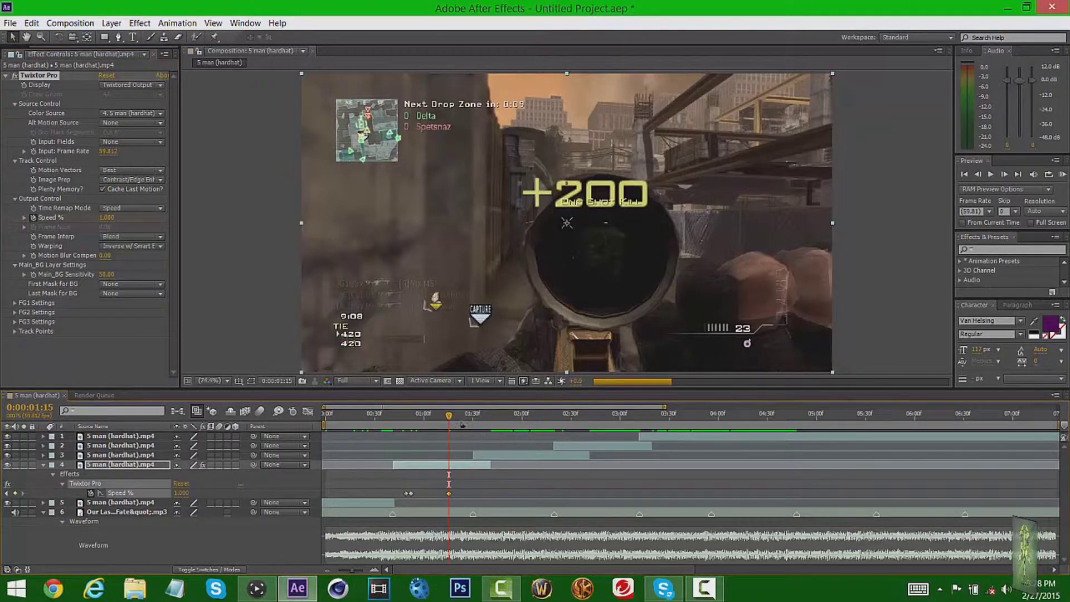
drag(450, 415, 473, 420)
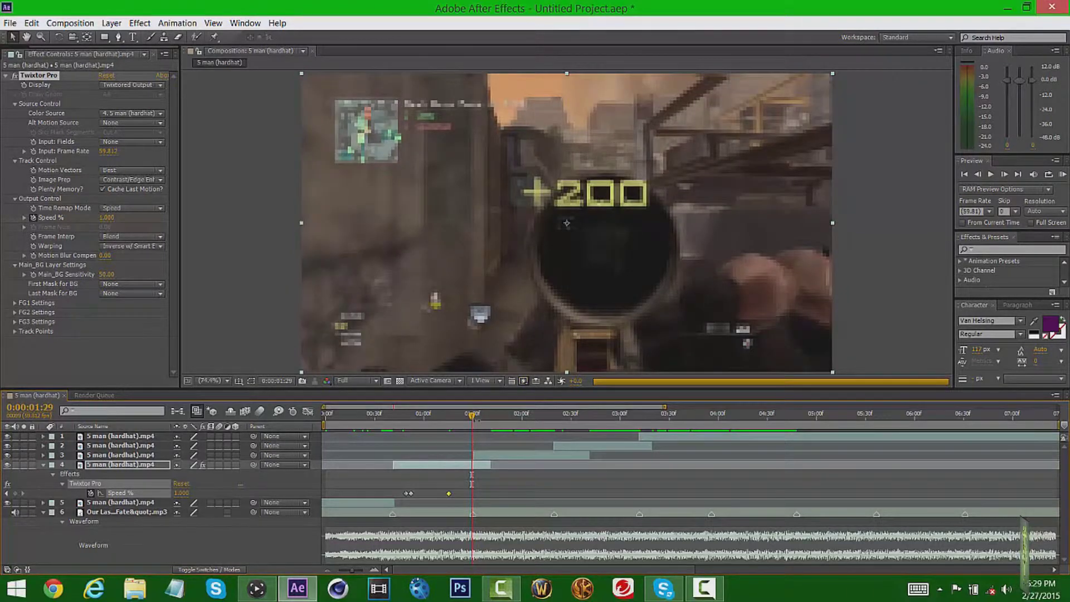
drag(473, 420, 471, 421)
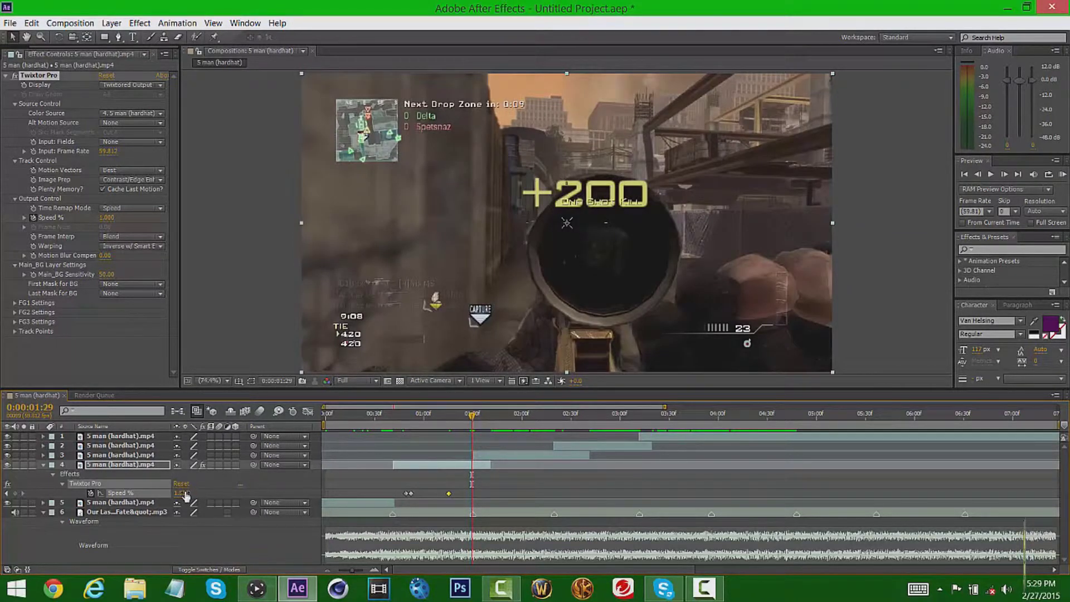
drag(185, 493, 217, 488)
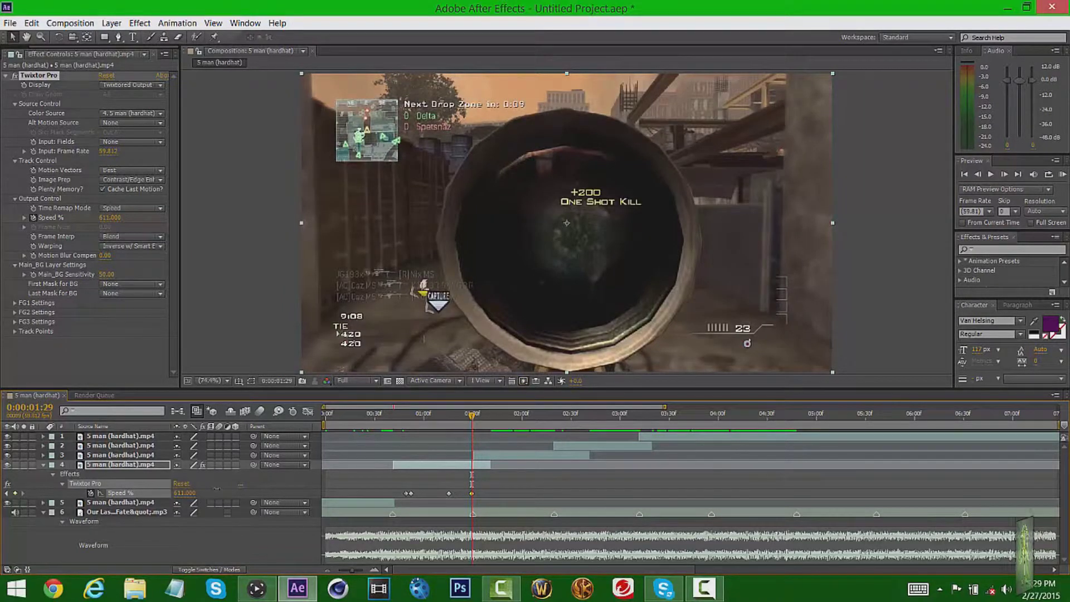
Step: Review the frames around the 0:00:01:29 speed keyframe up to 0:00:01:37 and collapse layer 4's properties
key(Page_Up)
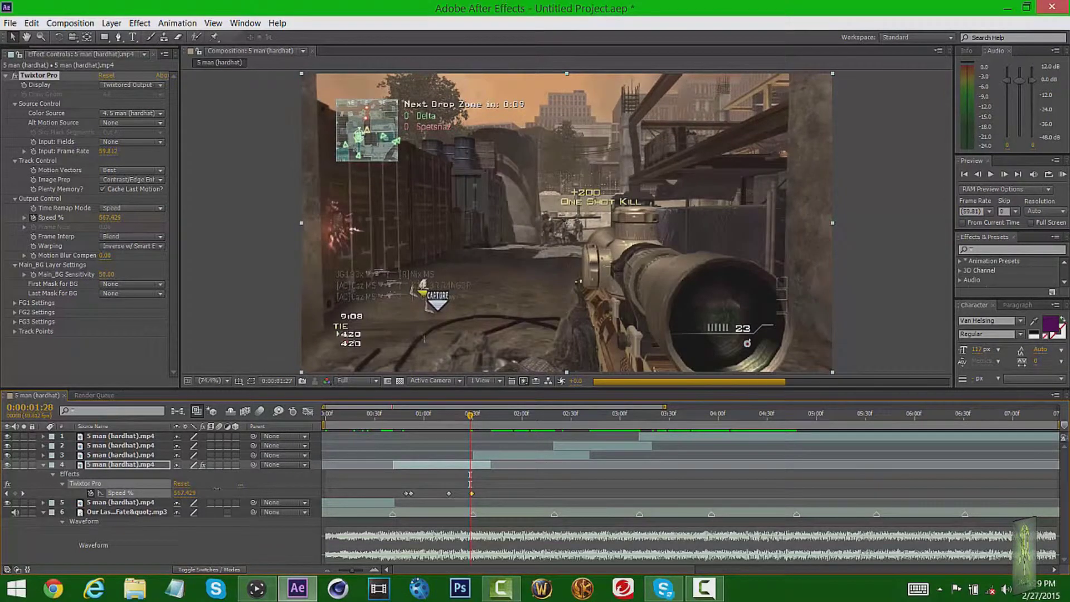
key(Page_Down)
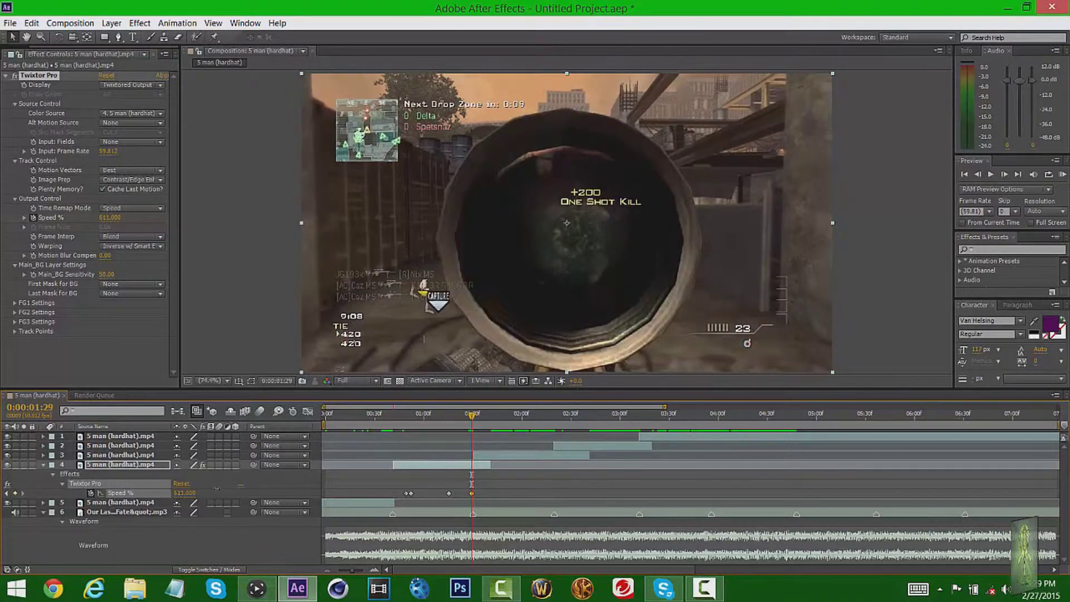
key(Page_Down)
drag(473, 474, 485, 475)
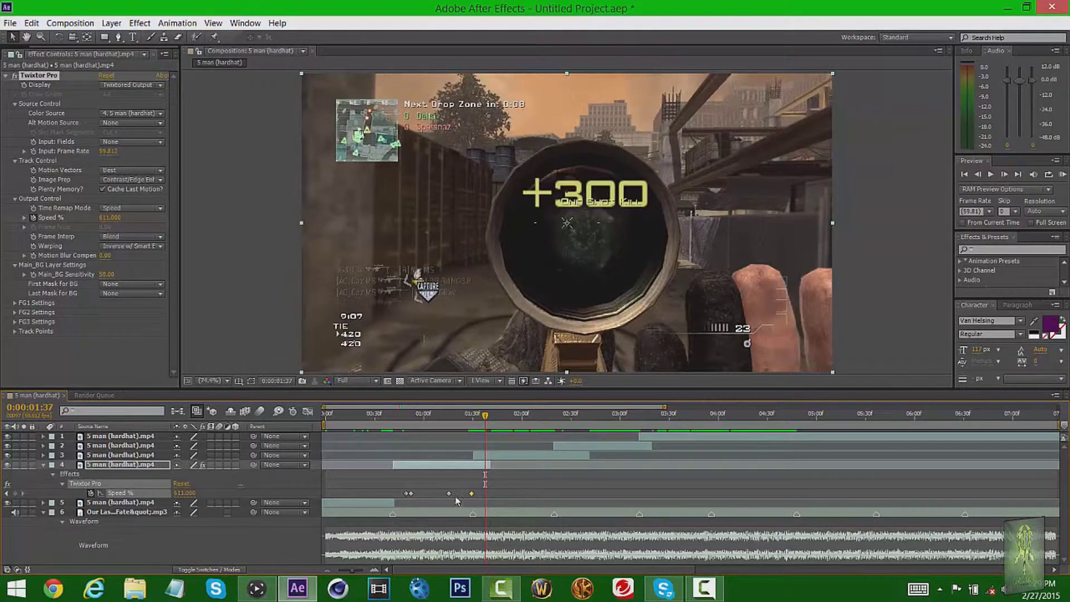
drag(456, 500, 392, 486)
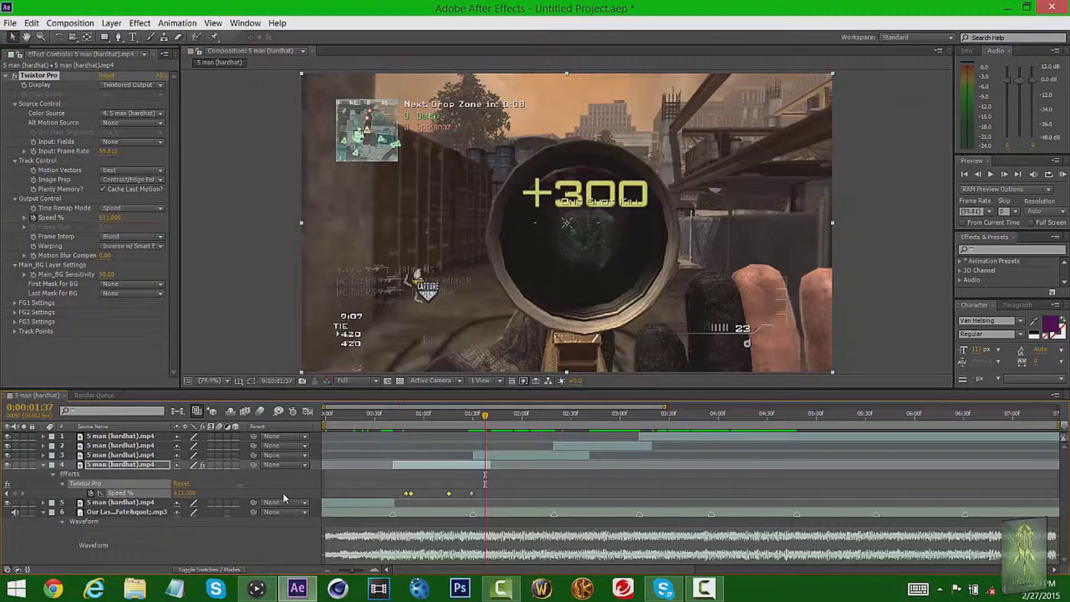
click(43, 464)
Step: Apply Twixtor Pro to layer 3 and set its Input: Frame Rate to 59.812
click(105, 456)
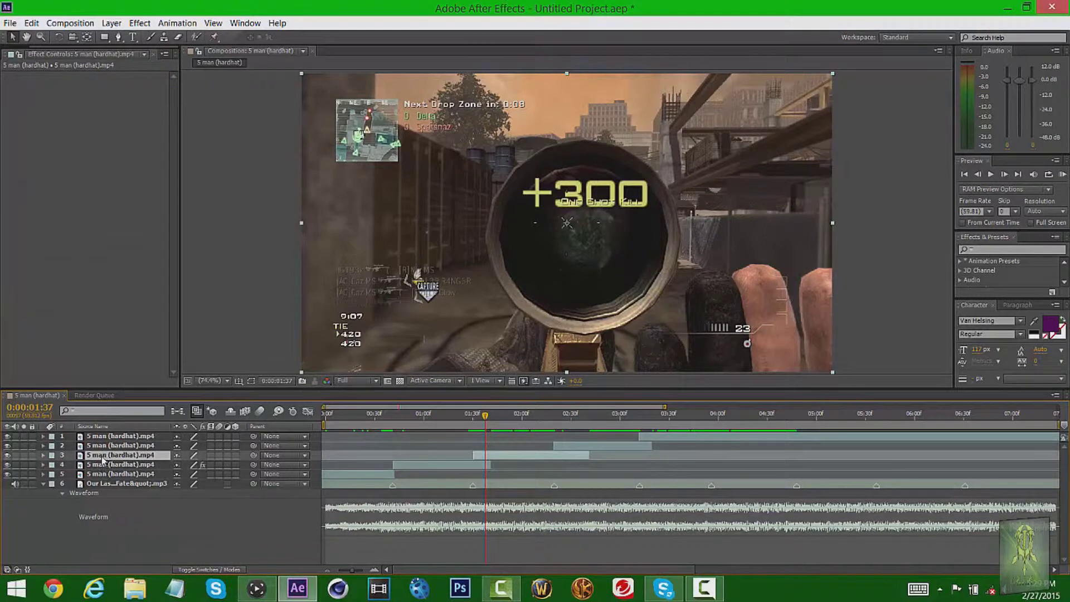
click(43, 455)
click(43, 454)
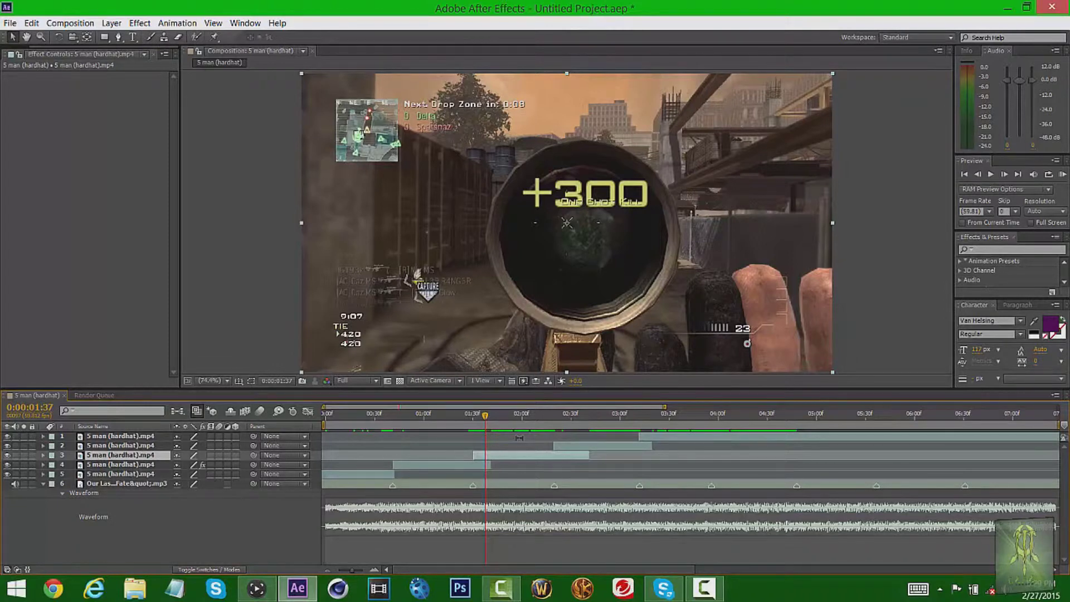
key(ctrl+alt+shift+e)
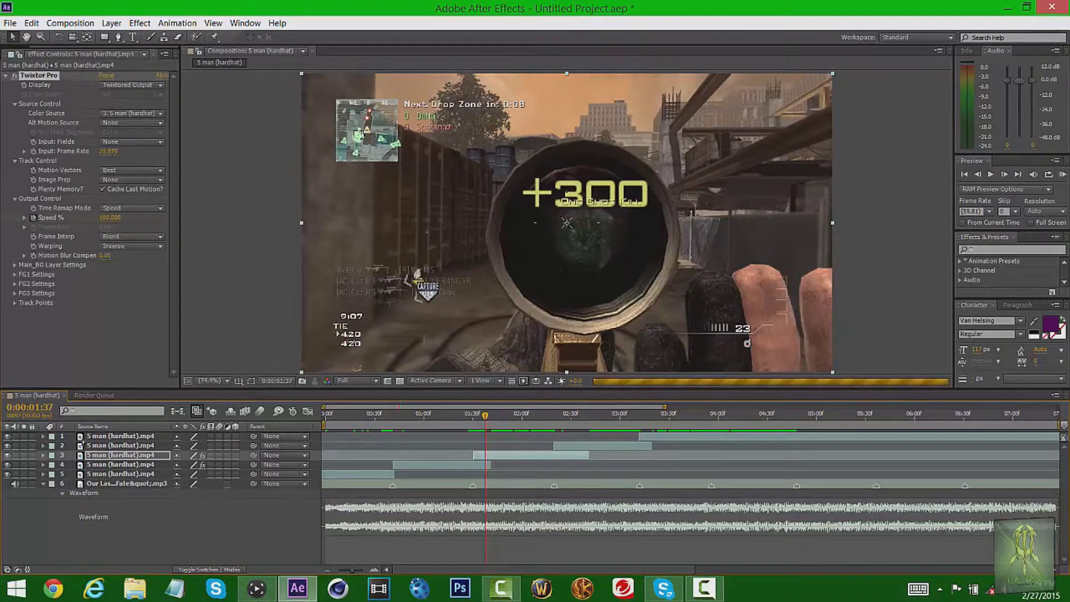
click(109, 151)
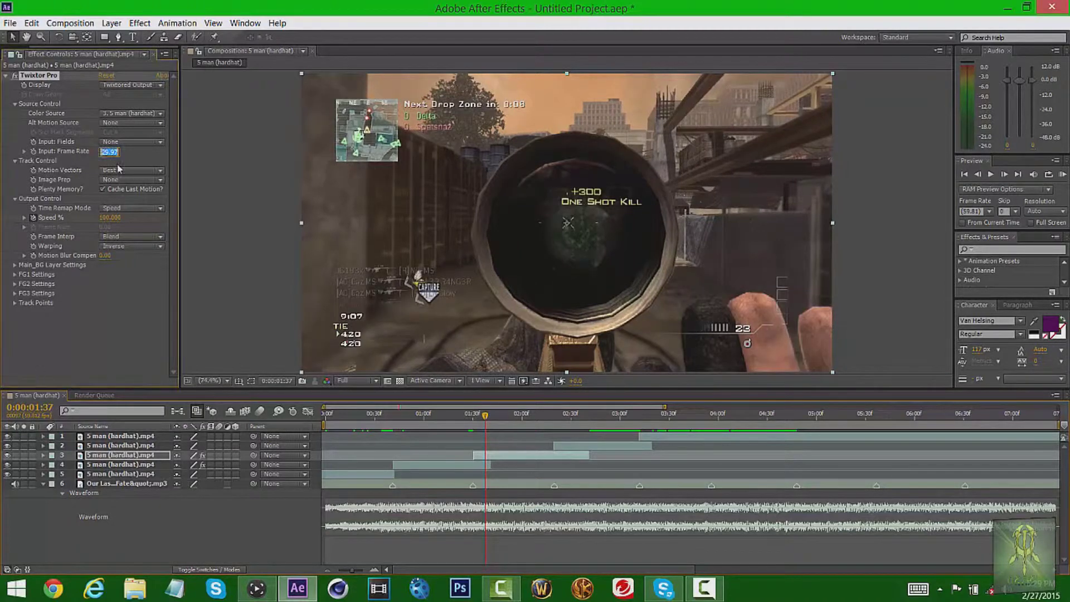
text(59)
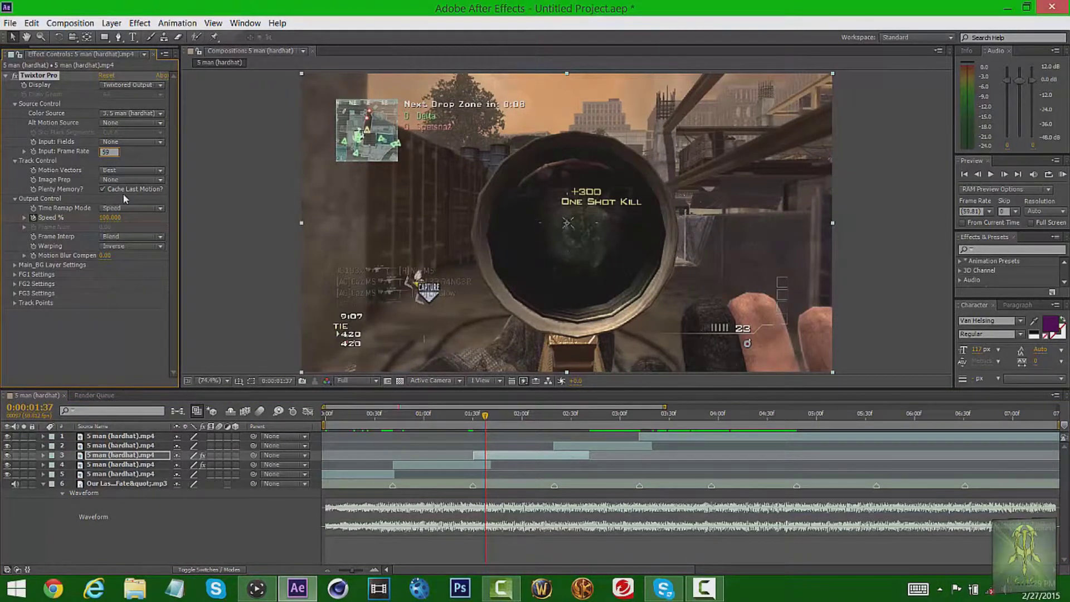
text(.812)
key(Return)
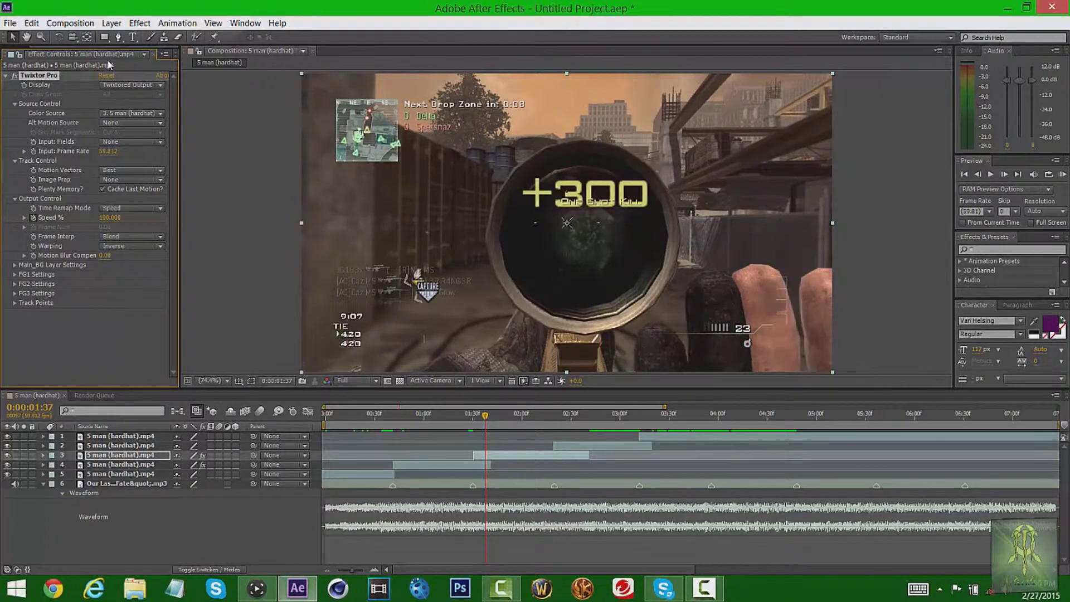
Step: Set layer 3's Twixtor Image Prep to Contrast/Edge Enhance and Warping to Inverse w/ Smart Blend
key(ctrl+0)
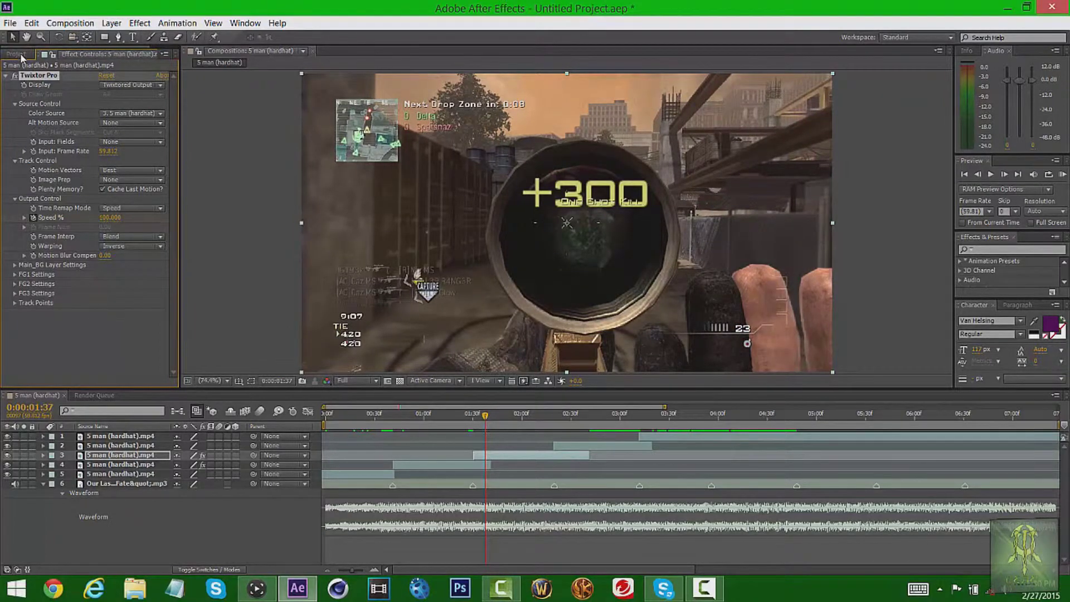
click(85, 54)
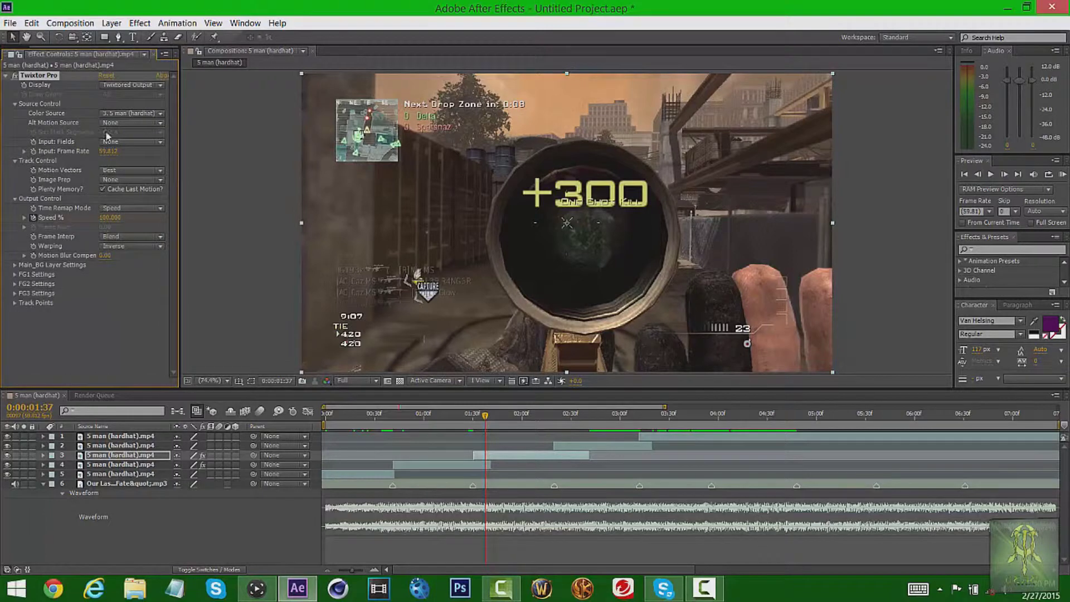
click(119, 180)
click(151, 206)
click(142, 246)
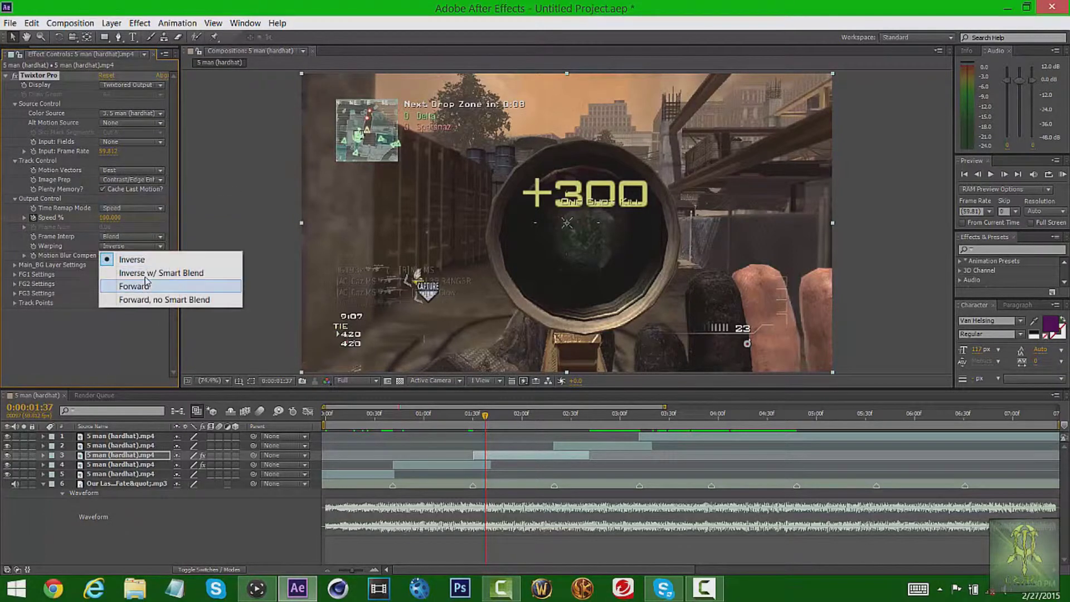
click(142, 272)
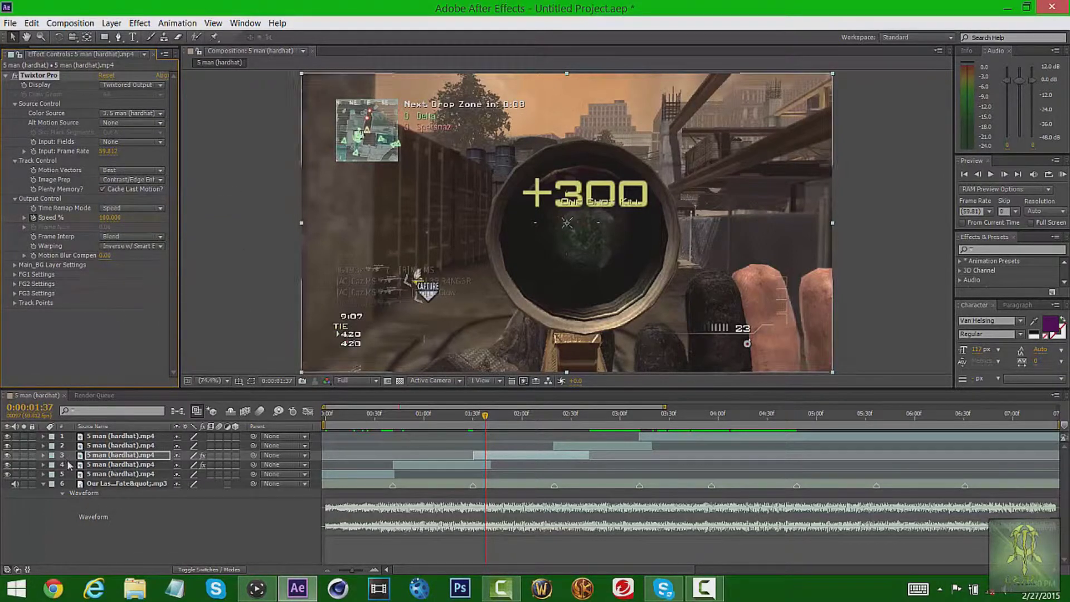
Step: Check layer 4's Twixtor settings and set Main_BG Sensitivity to 50 on layer 3
click(43, 464)
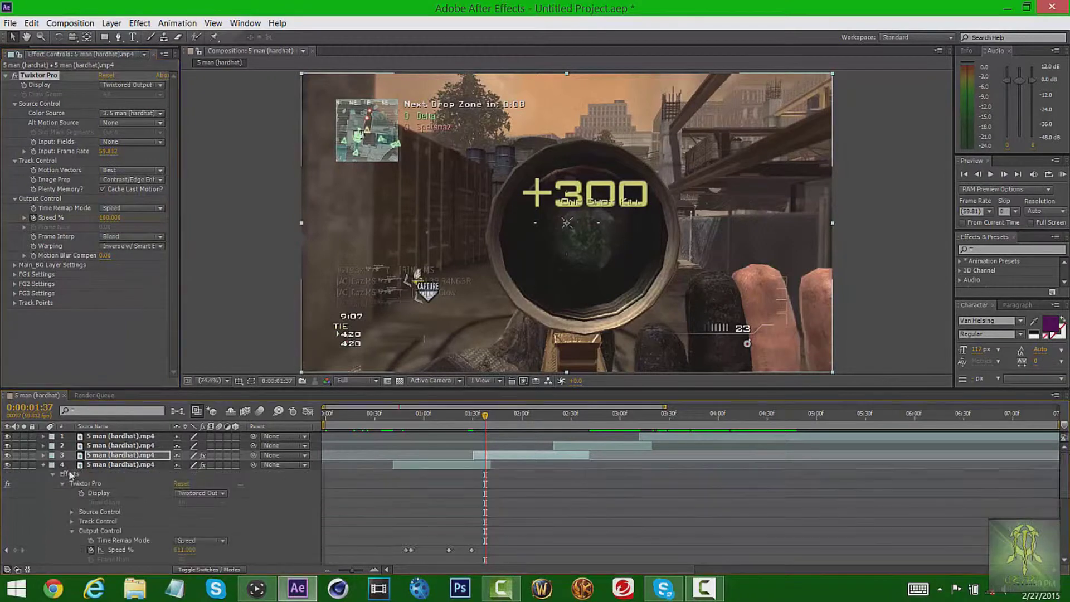
scroll(80, 469, down, 2)
click(89, 456)
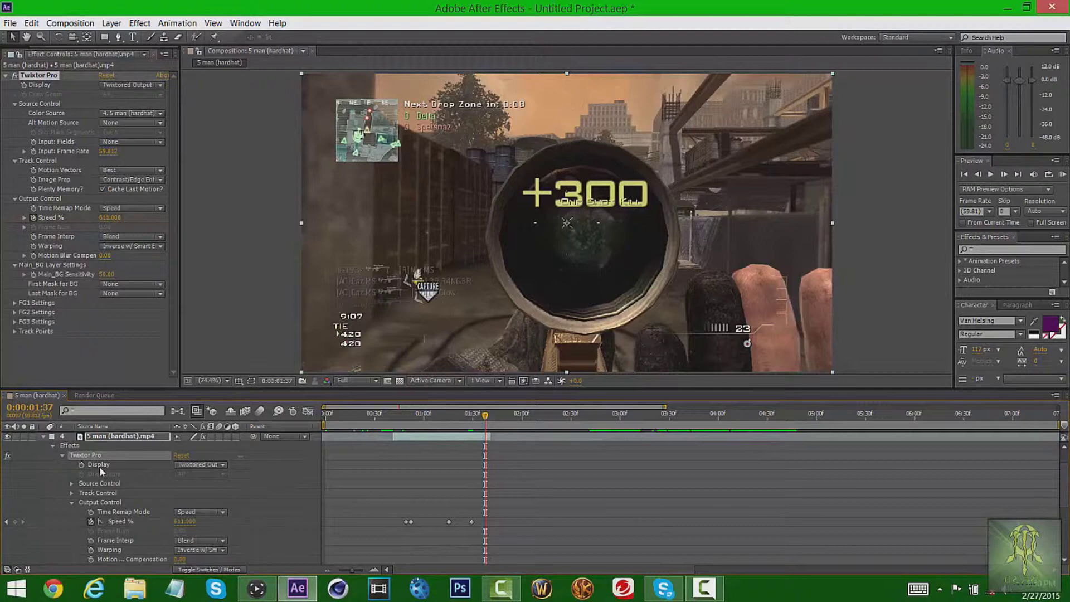
click(41, 438)
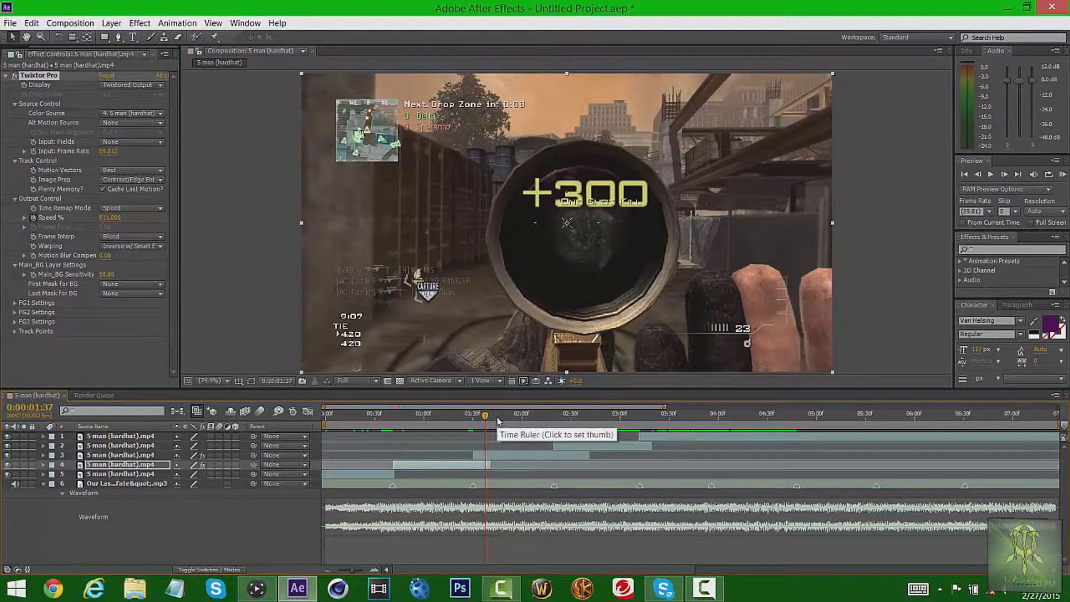
click(147, 457)
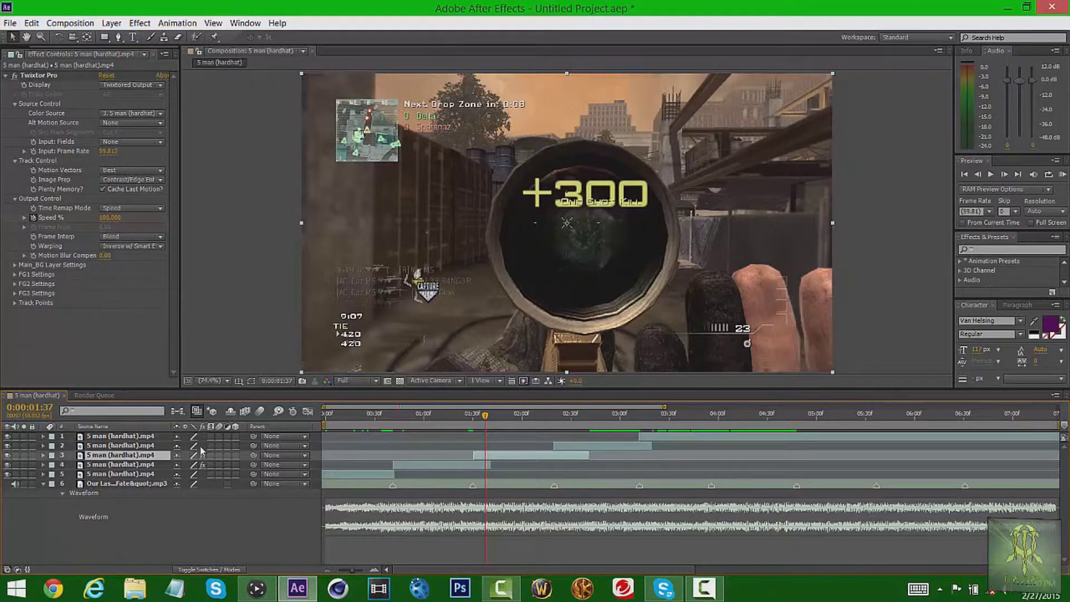
click(15, 264)
click(106, 274)
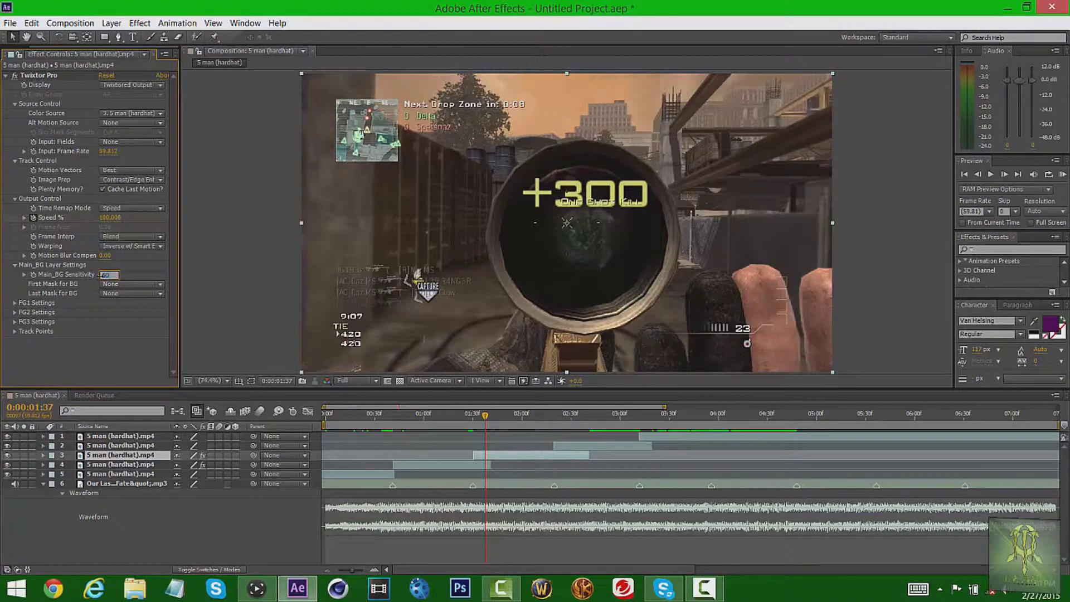
text(-50)
key(Return)
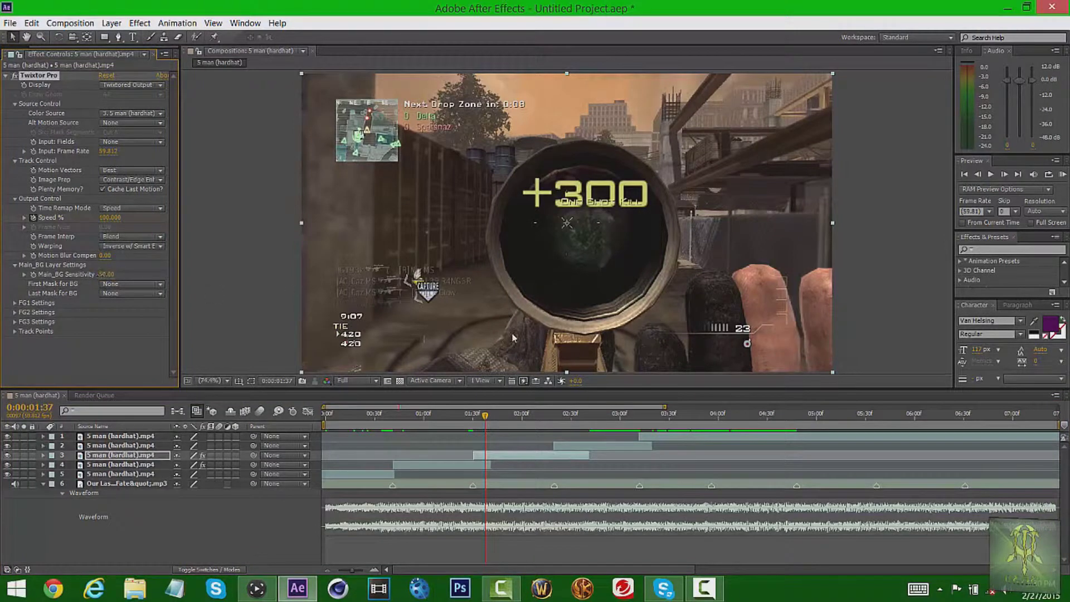
Step: Examine layer 3's frames between 0:00:01:41 and 0:00:02:19 to find where its slow section should end
click(488, 417)
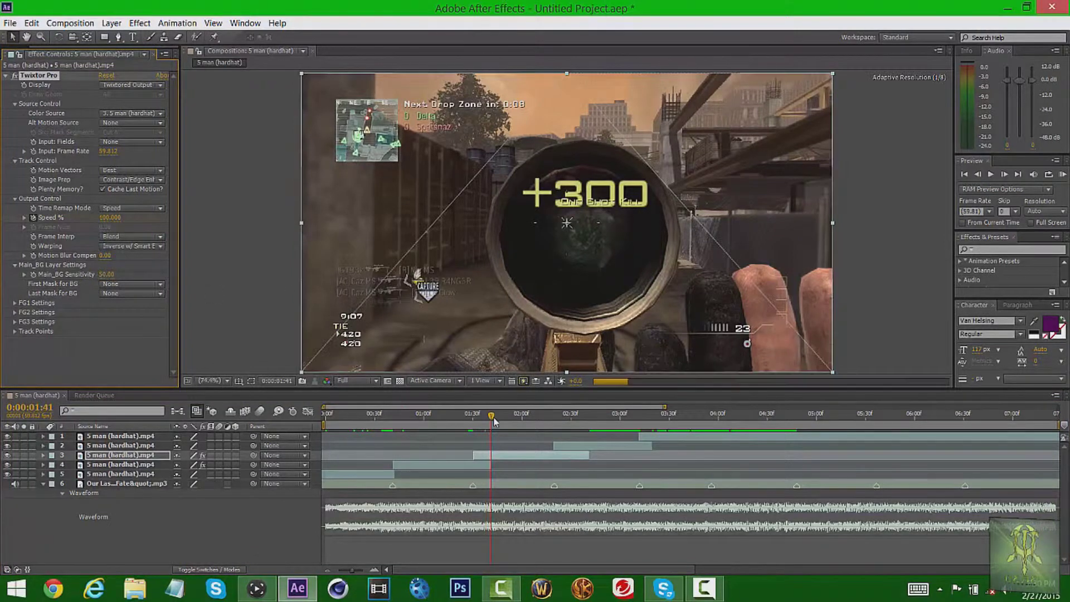
drag(490, 418, 543, 429)
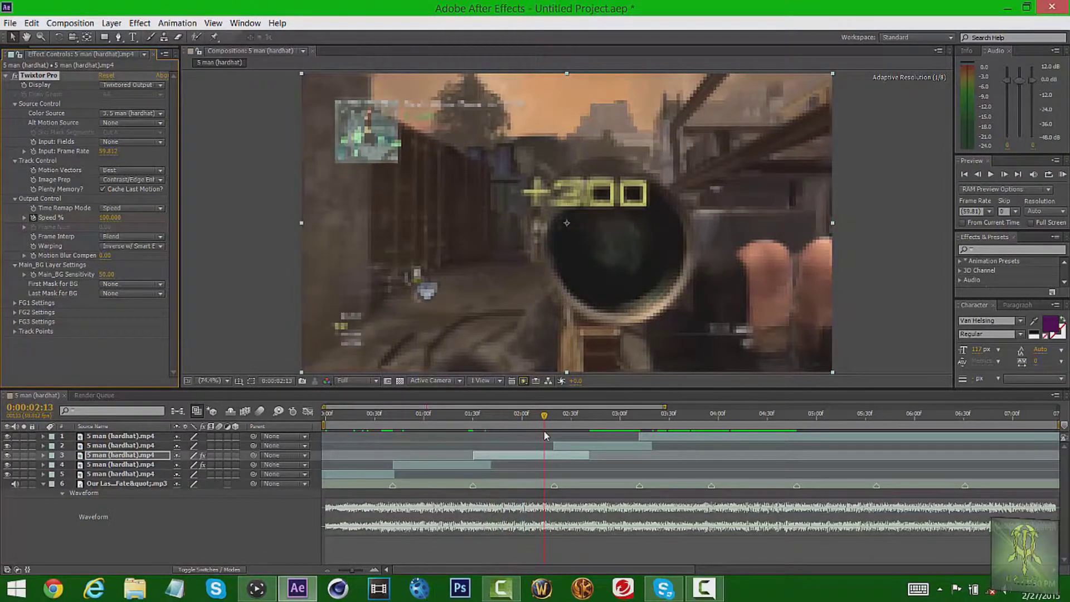
key(Page_Down)
key(Page_Down)
key(Page_Down)
key(Page_Down)
key(Page_Down)
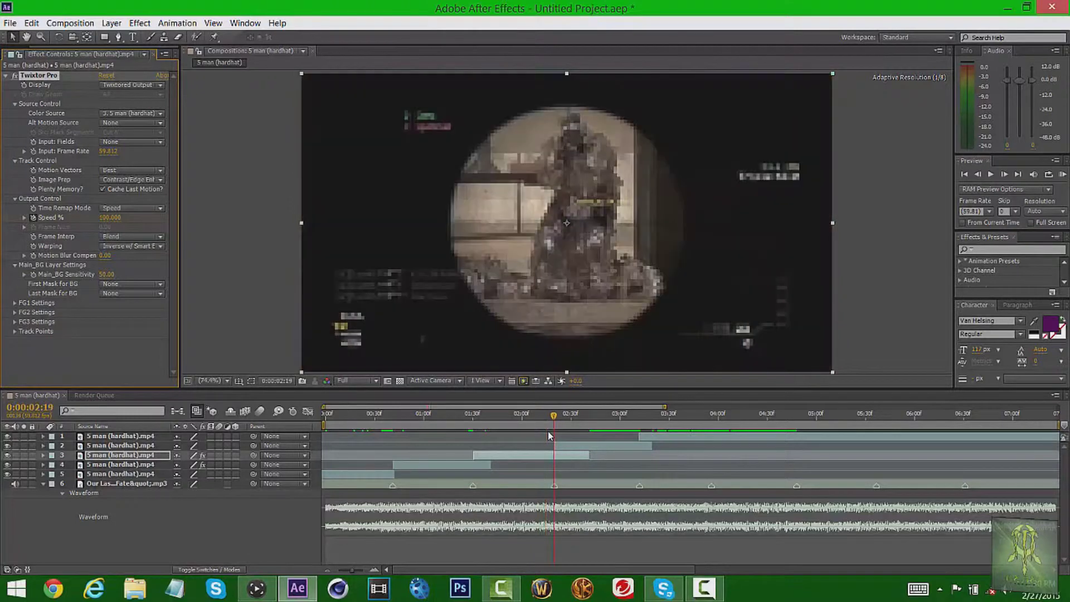
drag(544, 414, 536, 418)
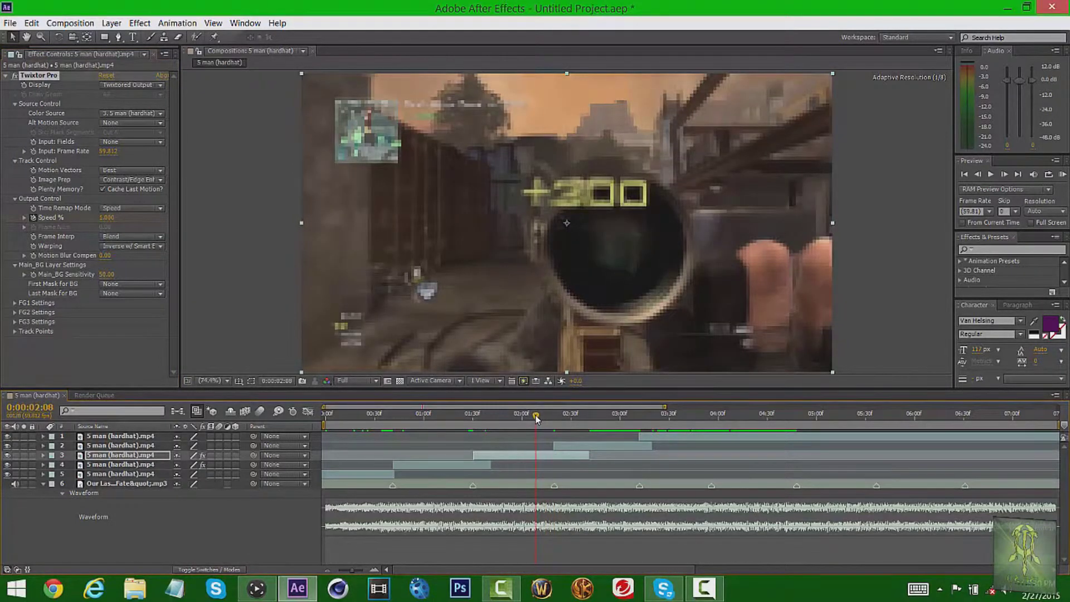
Step: Reveal layer 3's keyframes and add a Speed % keyframe of 501 at 0:00:02:18
key(u)
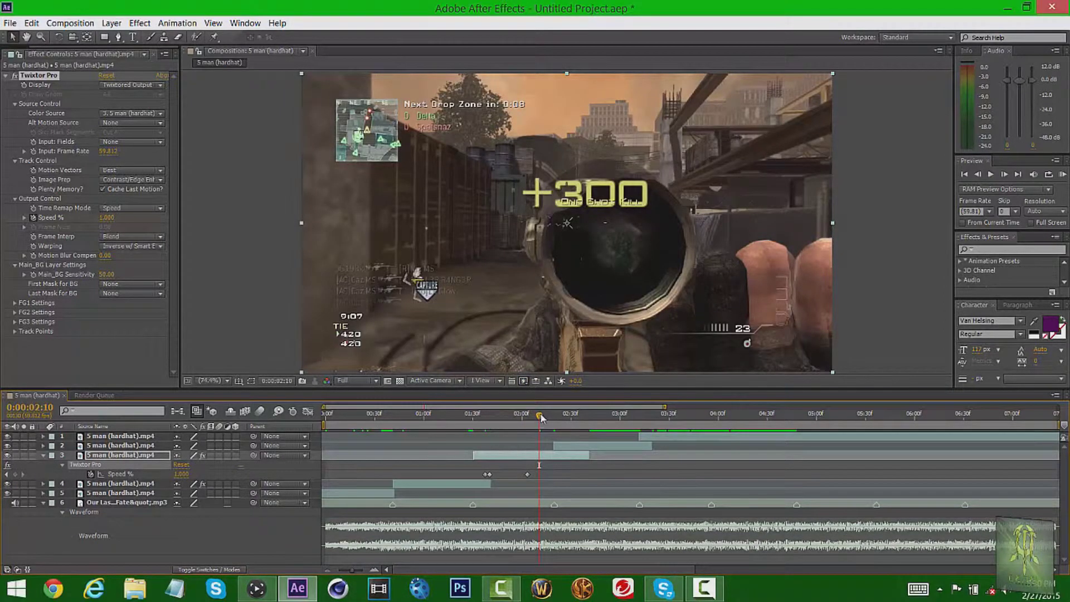
drag(541, 417, 553, 415)
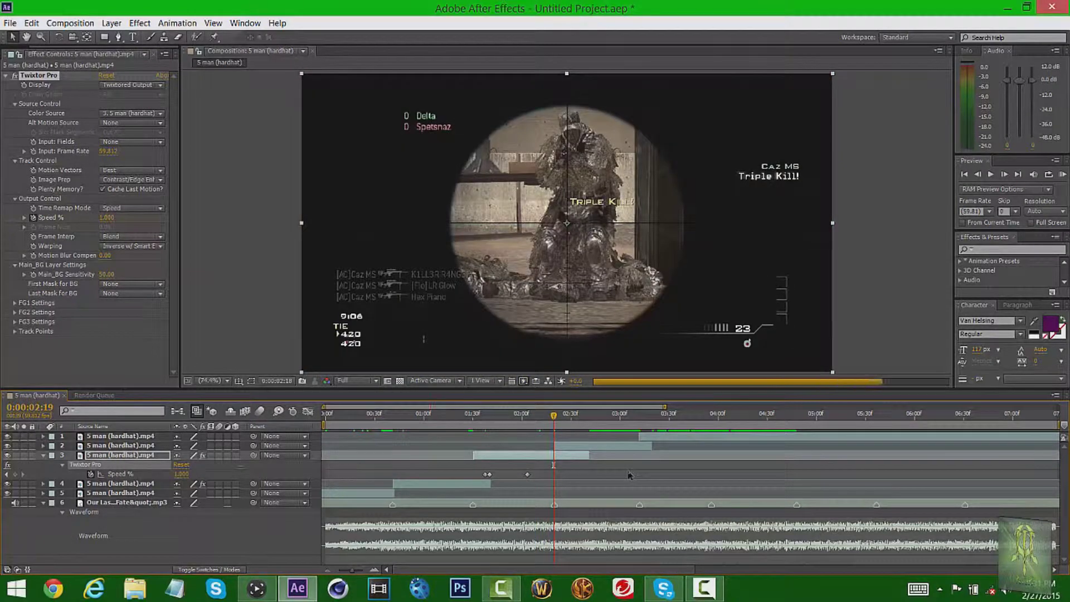
key(Page_Up)
click(181, 474)
text(131)
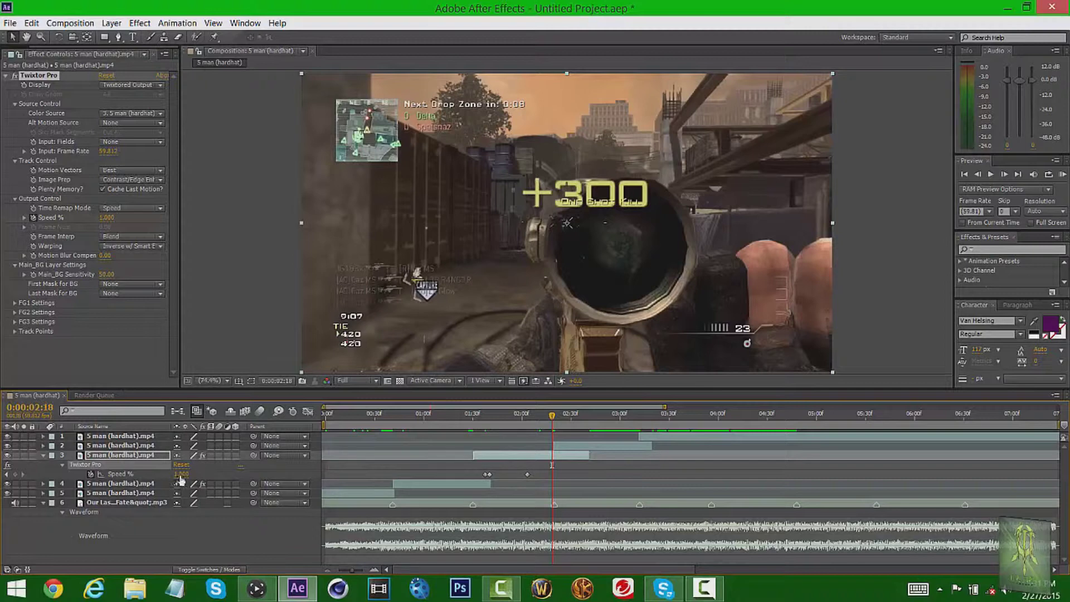
key(Return)
drag(181, 475, 201, 468)
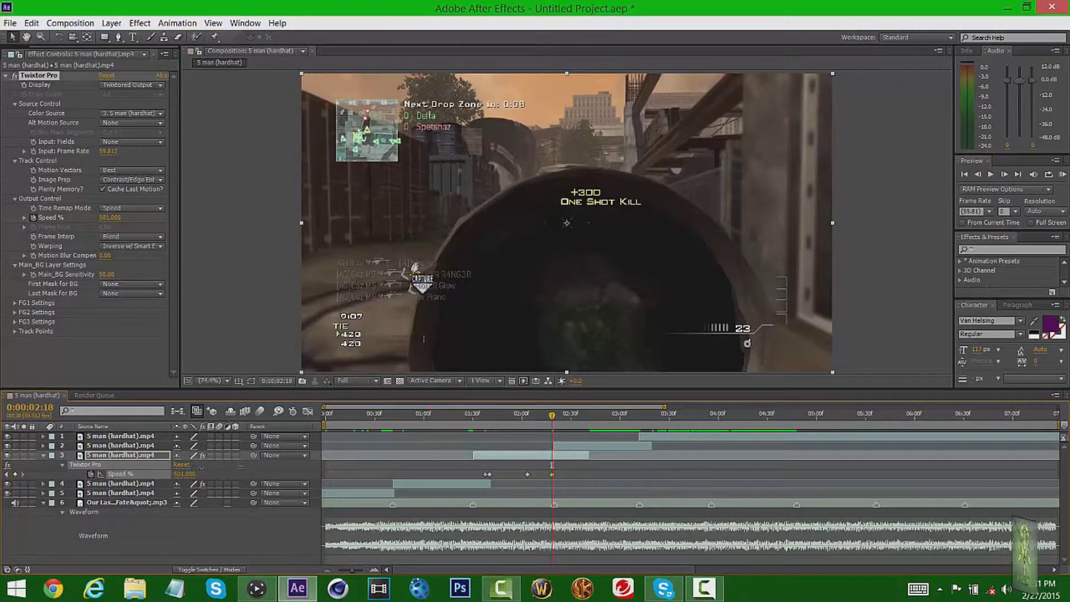
Step: Review the frames after the 0:00:02:18 speed keyframe up to 0:00:02:32 and collapse layer 3's properties
key(Page_Down)
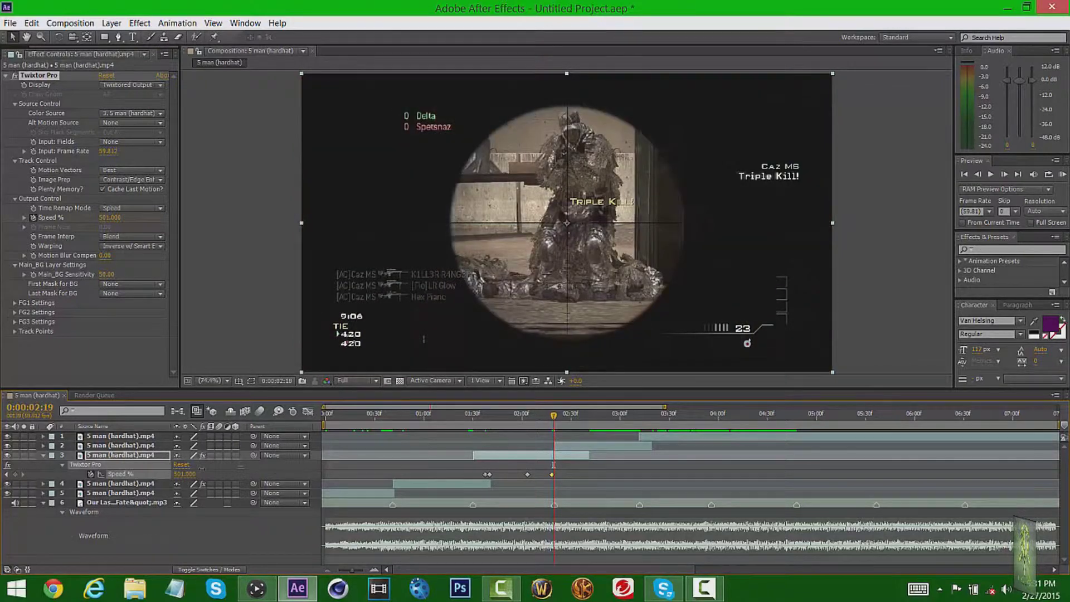
key(Page_Down)
key(Page_Up)
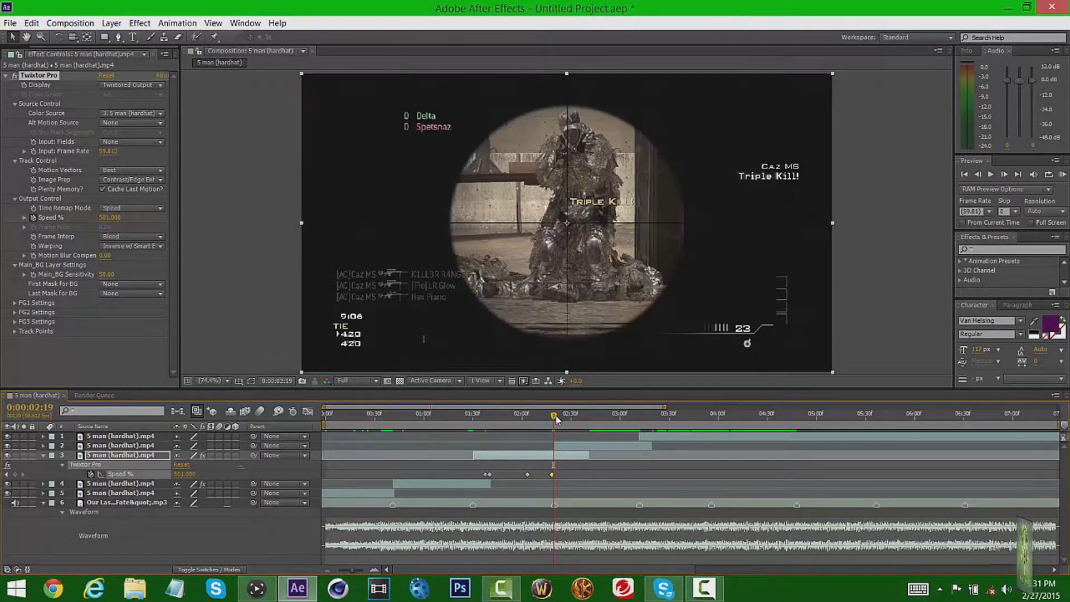
drag(556, 418, 573, 420)
key(Page_Down)
key(Page_Down)
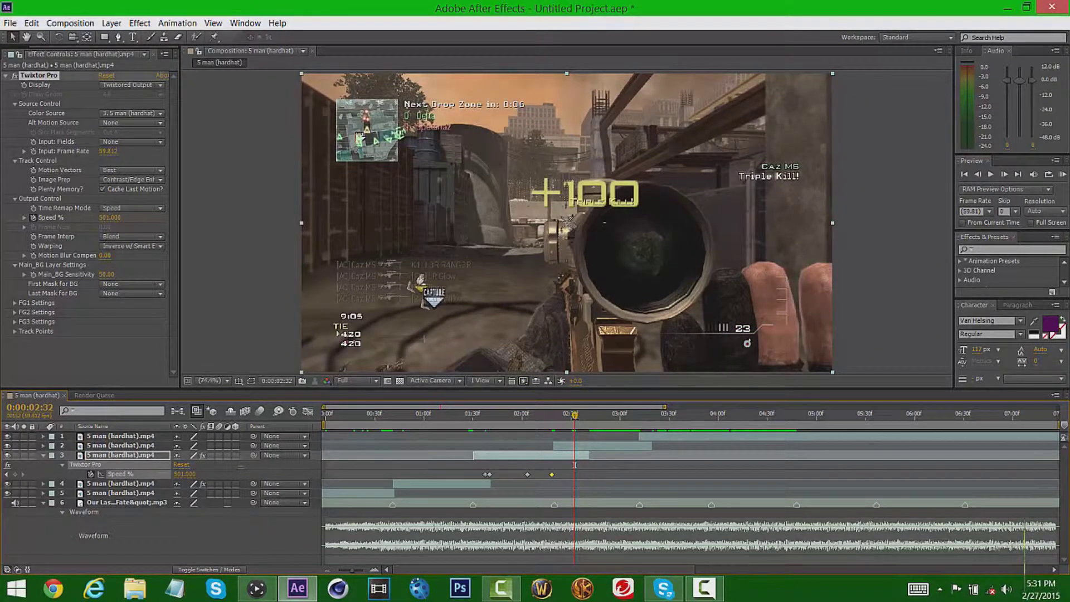
click(59, 464)
click(43, 455)
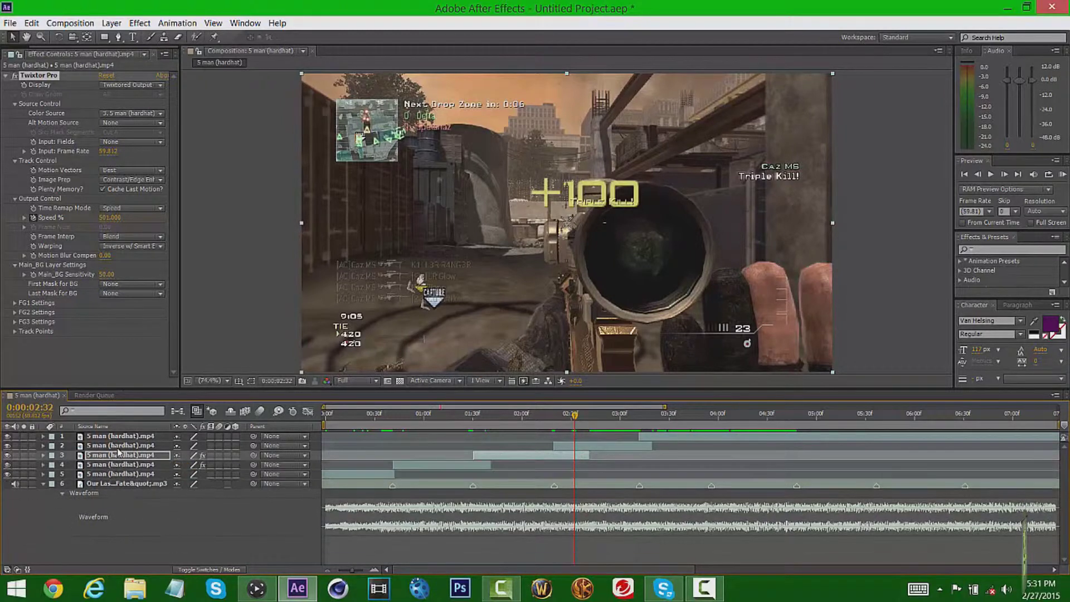
Step: Apply Twixtor Pro to layer 2 and set its Input: Frame Rate to 59.812
click(118, 449)
key(ctrl+v)
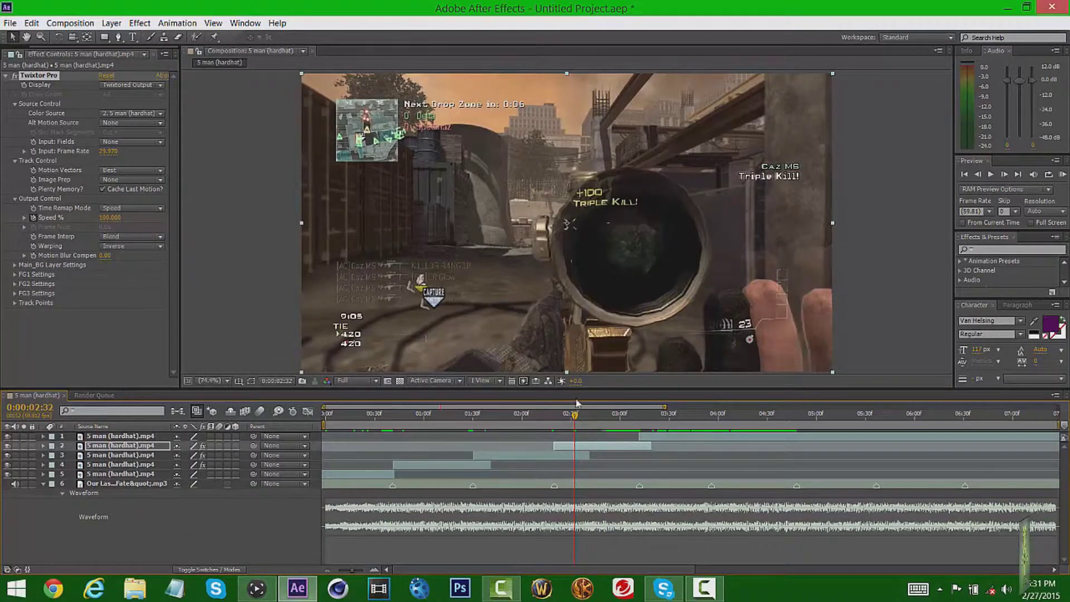
click(109, 151)
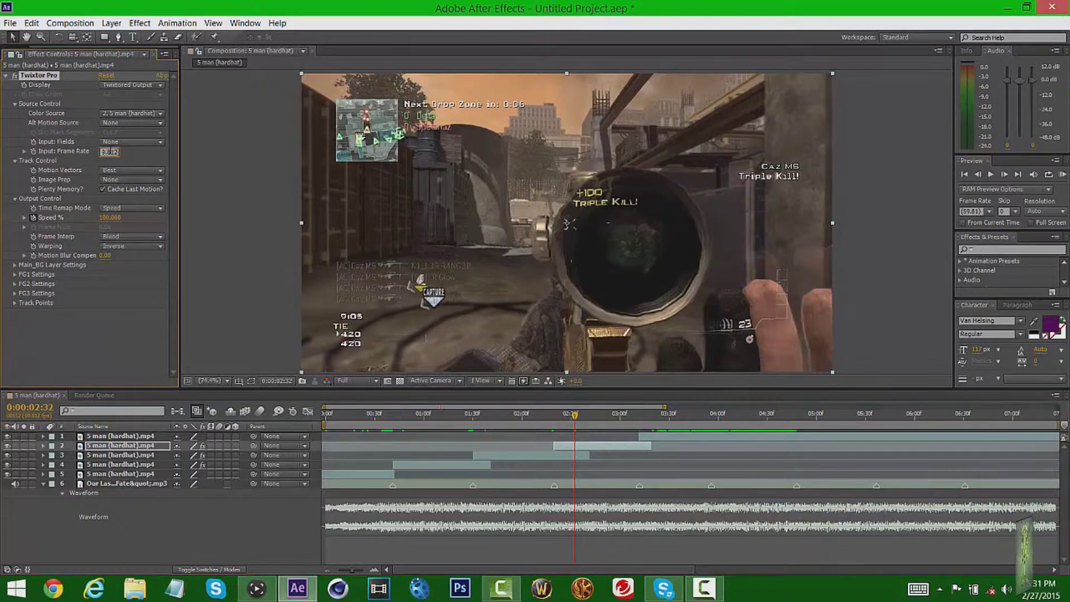
key(Return)
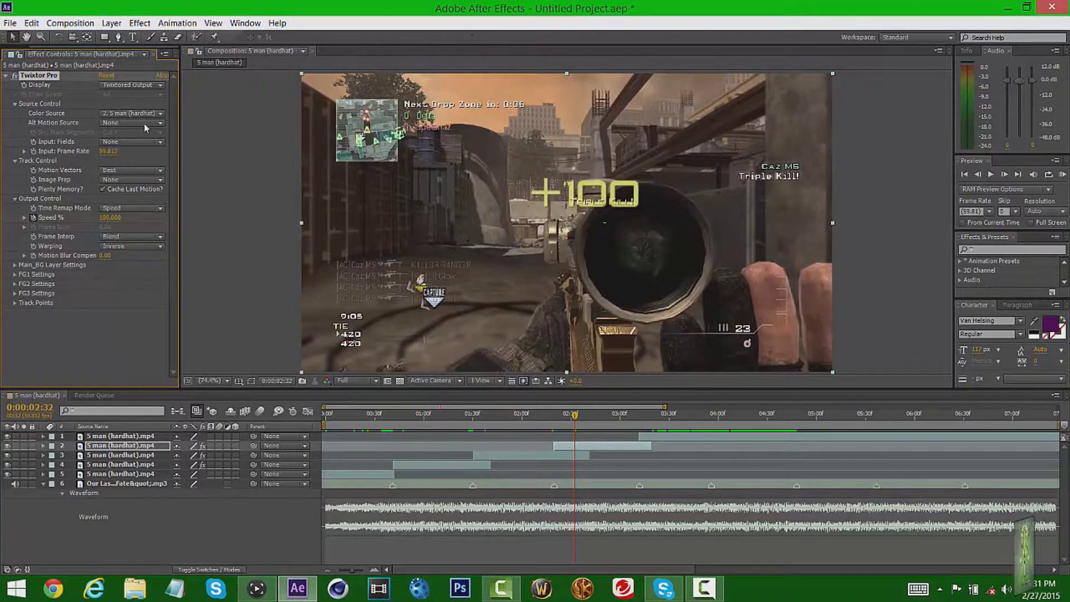
Step: Set layer 2's Twixtor Image Prep to Contrast/Edge Enhance, Warping to Inverse w/ Smart Blend and Main_BG Sensitivity to 50
click(139, 180)
click(147, 206)
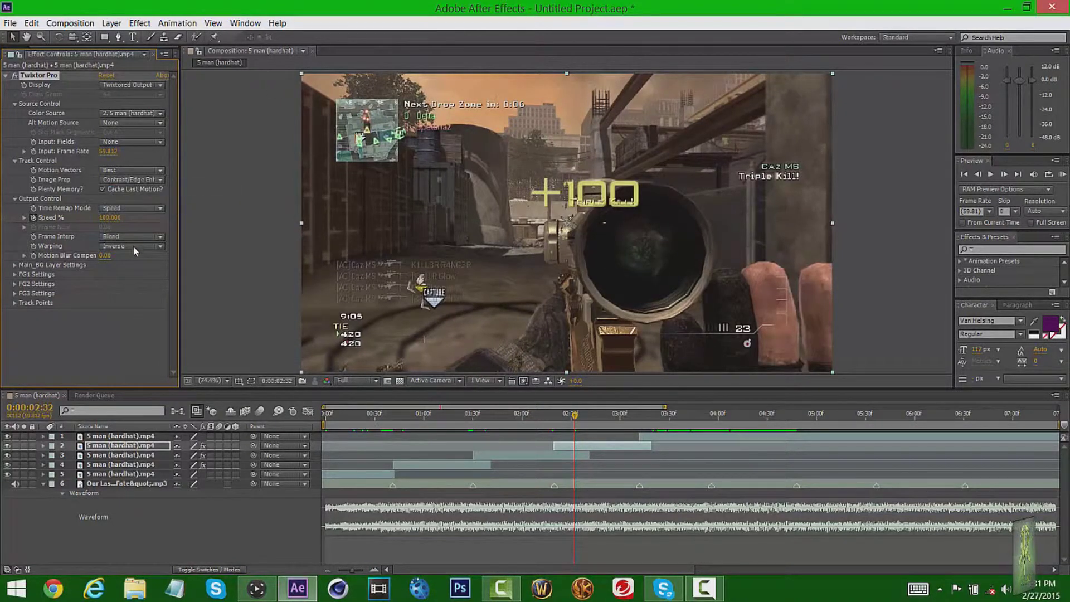
click(133, 246)
click(131, 272)
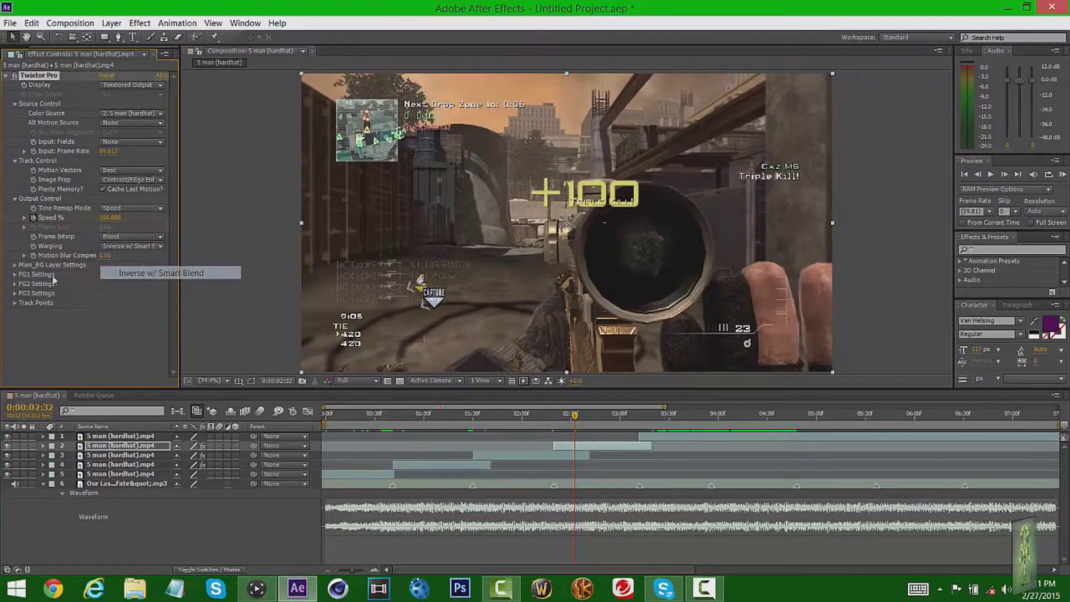
click(14, 266)
drag(107, 274, 108, 273)
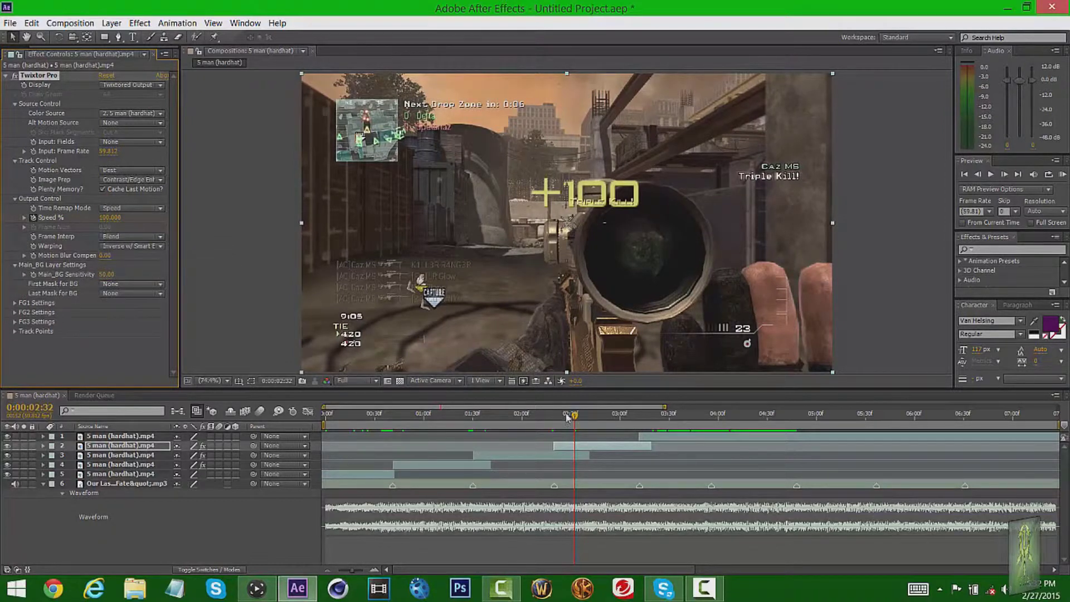
Step: Keyframe layer 2's Twixtor Speed % down to 1 after 0:00:02:32 and up to 381 at 0:00:03:10
key(Page_Down)
drag(583, 421, 639, 427)
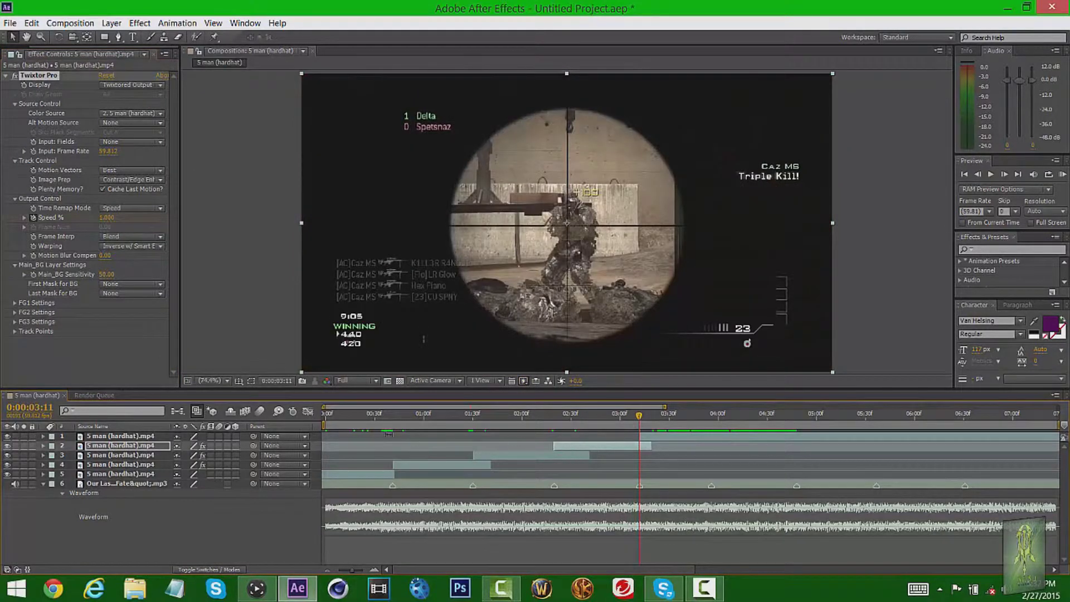
click(215, 446)
key(u)
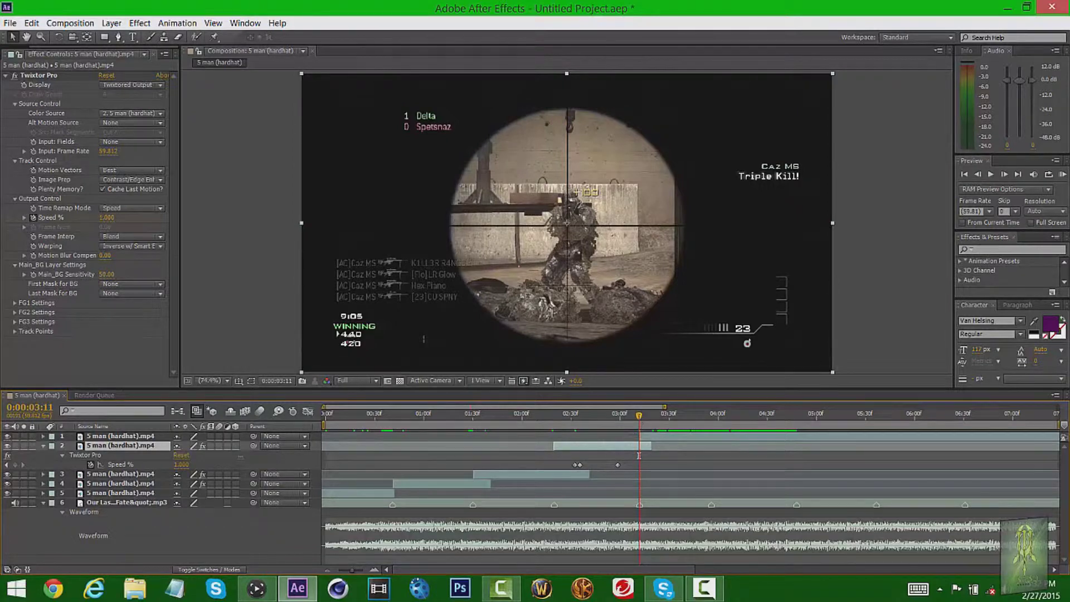
key(Page_Up)
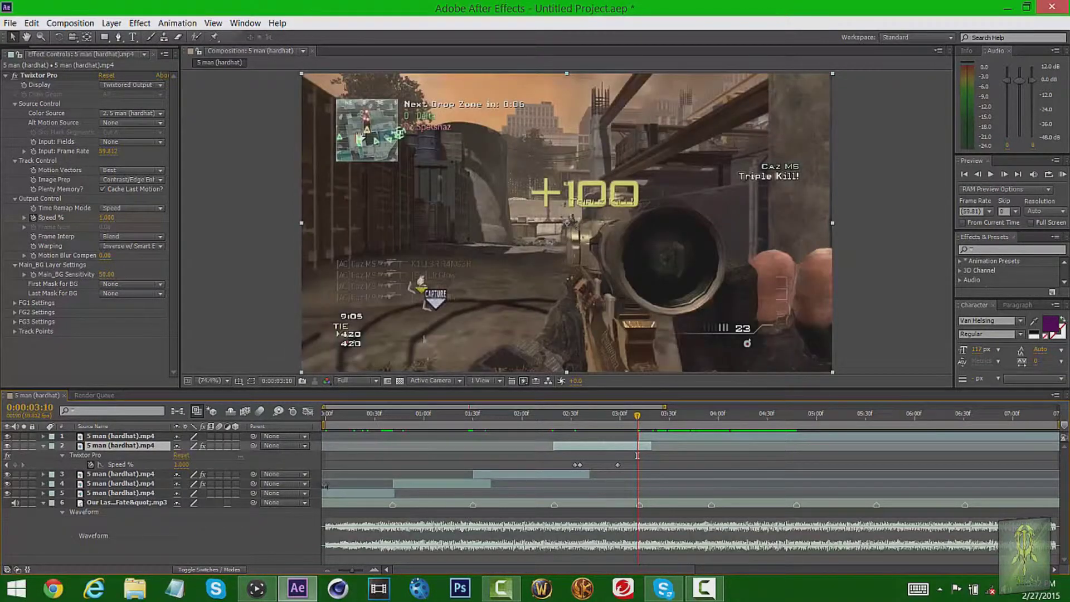
drag(184, 464, 212, 466)
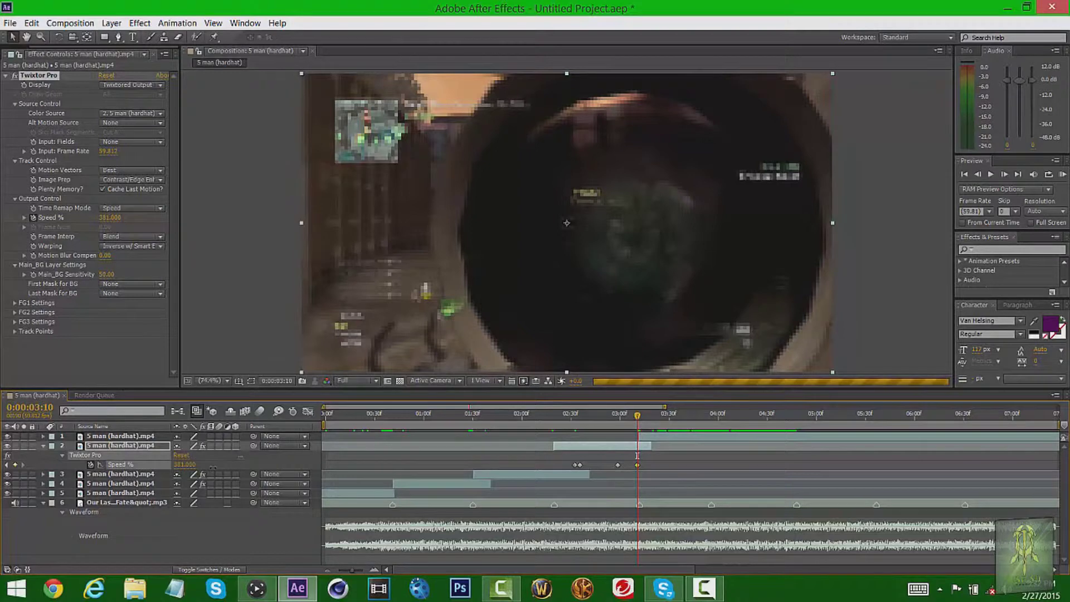
Step: Apply Twixtor Pro to layer 1 at 0:00:03:24 and set its Input: Frame Rate to 59.812
drag(637, 455, 660, 455)
click(131, 437)
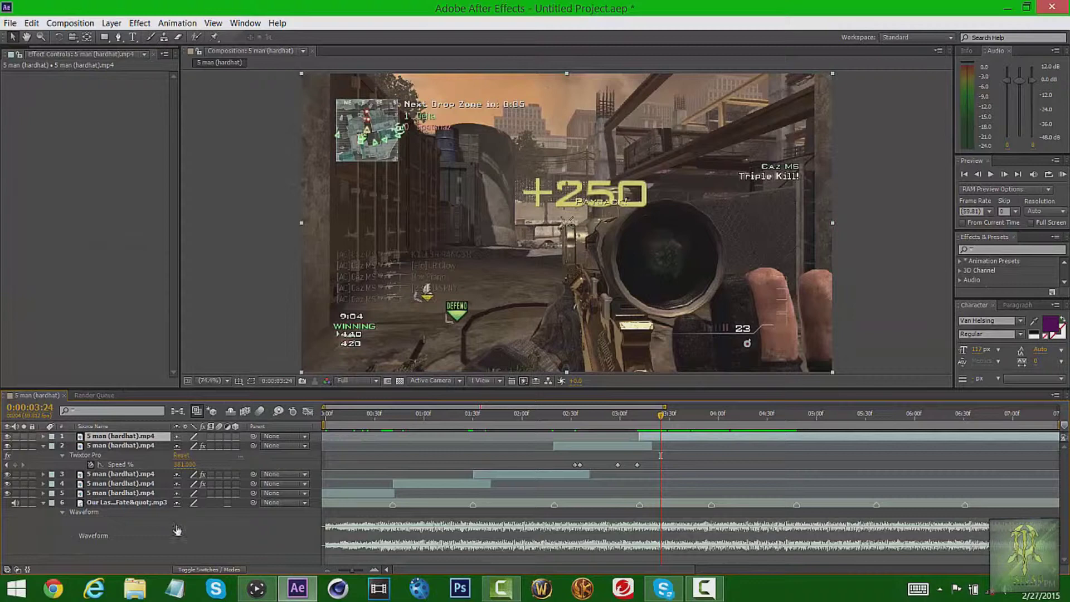
key(ctrl+alt+shift+e)
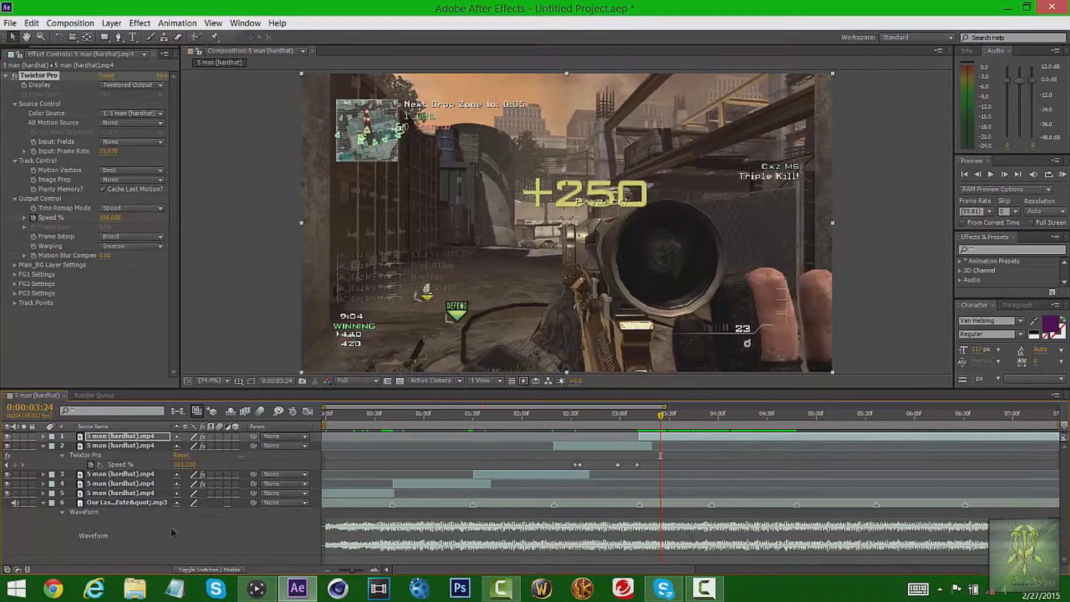
click(108, 151)
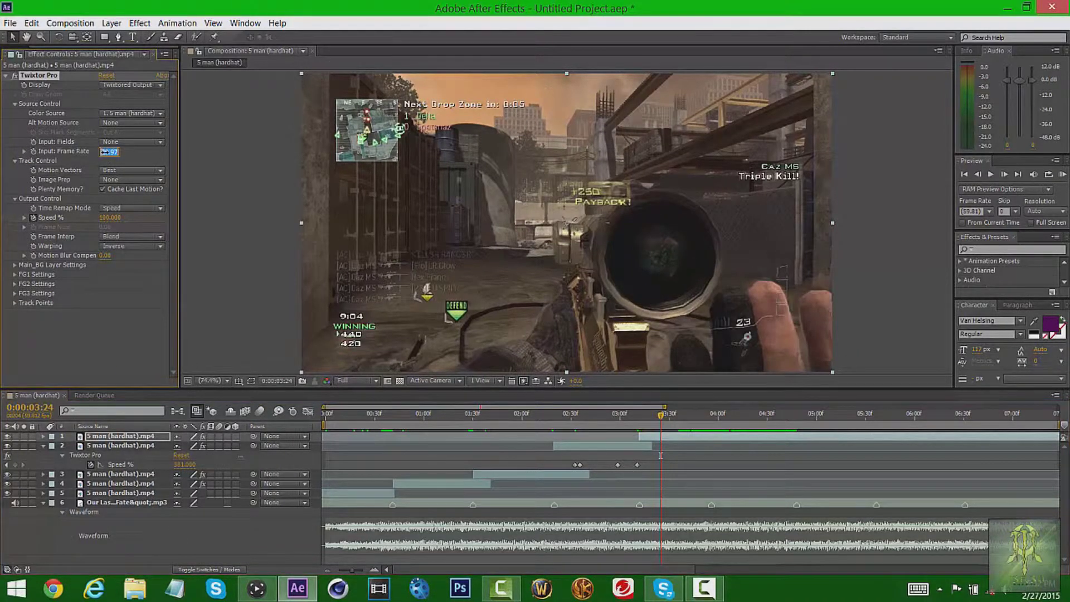
text(59.812)
key(Return)
Step: Set layer 1's Twixtor Image Prep to Contrast/Edge Enhance, Warping to Inverse w/ Smart Blend and Main_BG Sensitivity to 50
click(159, 180)
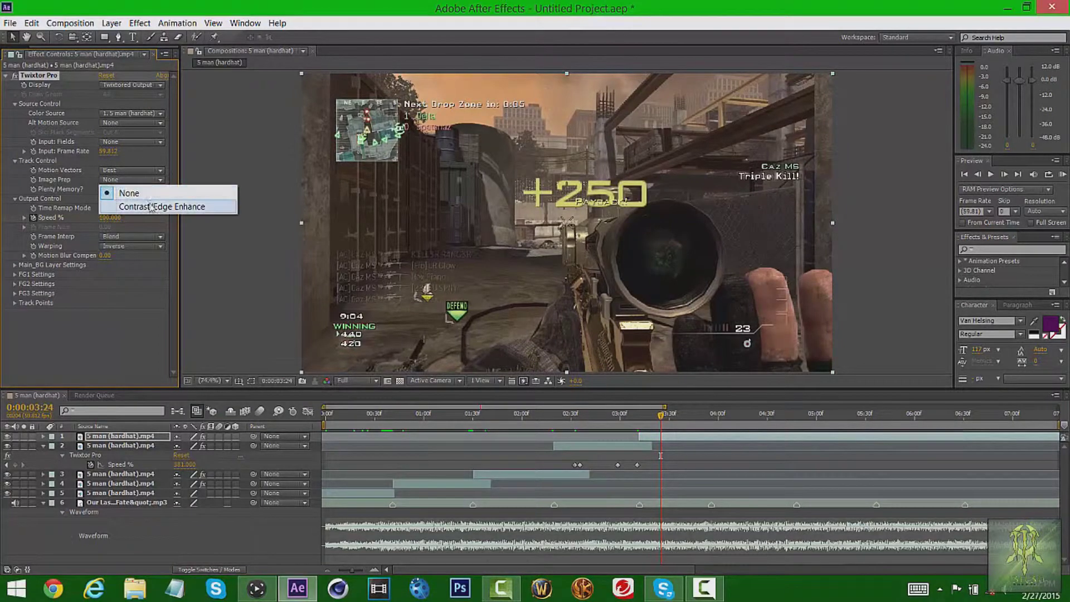
click(157, 205)
click(156, 246)
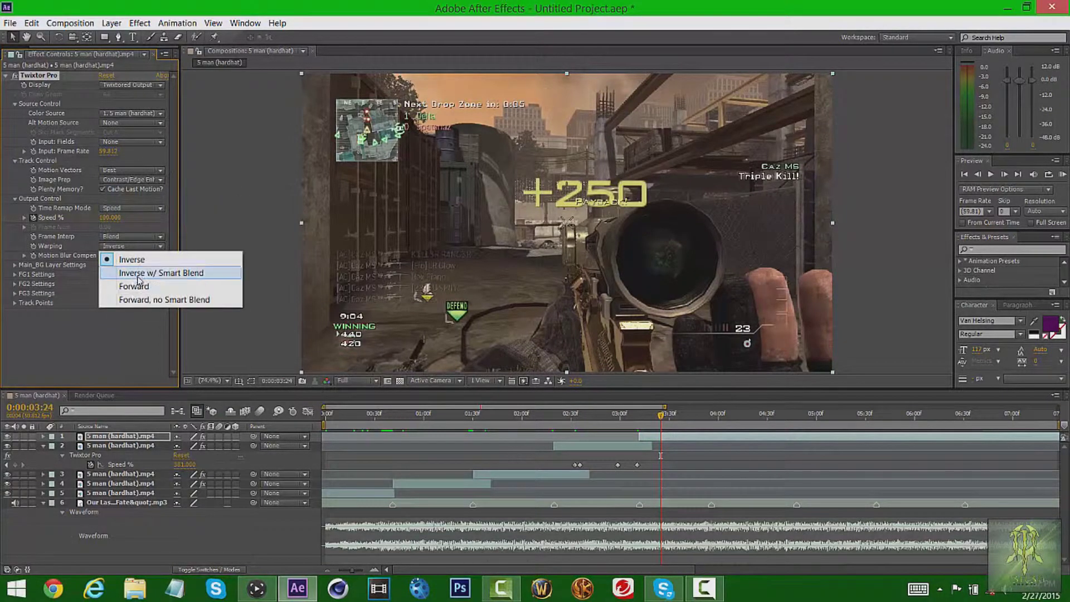
click(139, 273)
click(14, 266)
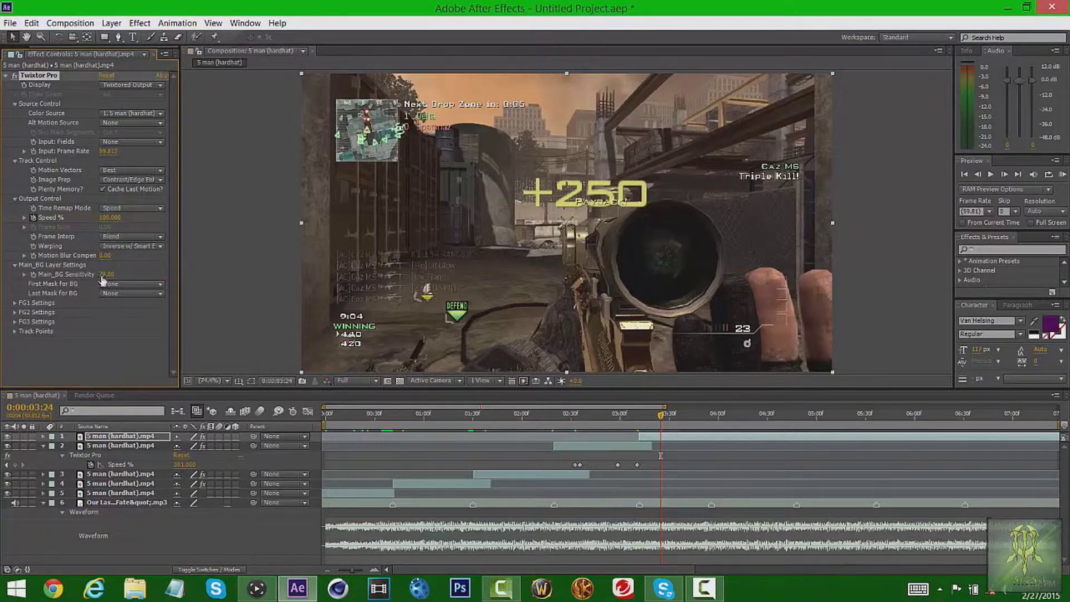
click(108, 275)
key(Return)
Step: Keyframe layer 1's Speed % down to 1 before 0:00:04:00 and collapse layer 2's properties
drag(661, 415, 719, 427)
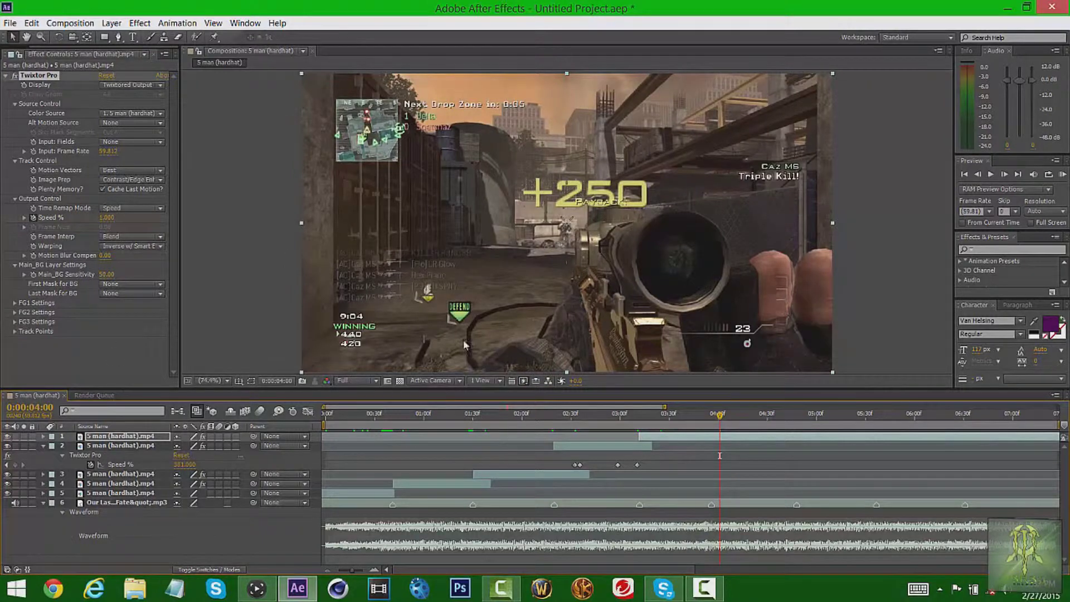
click(44, 446)
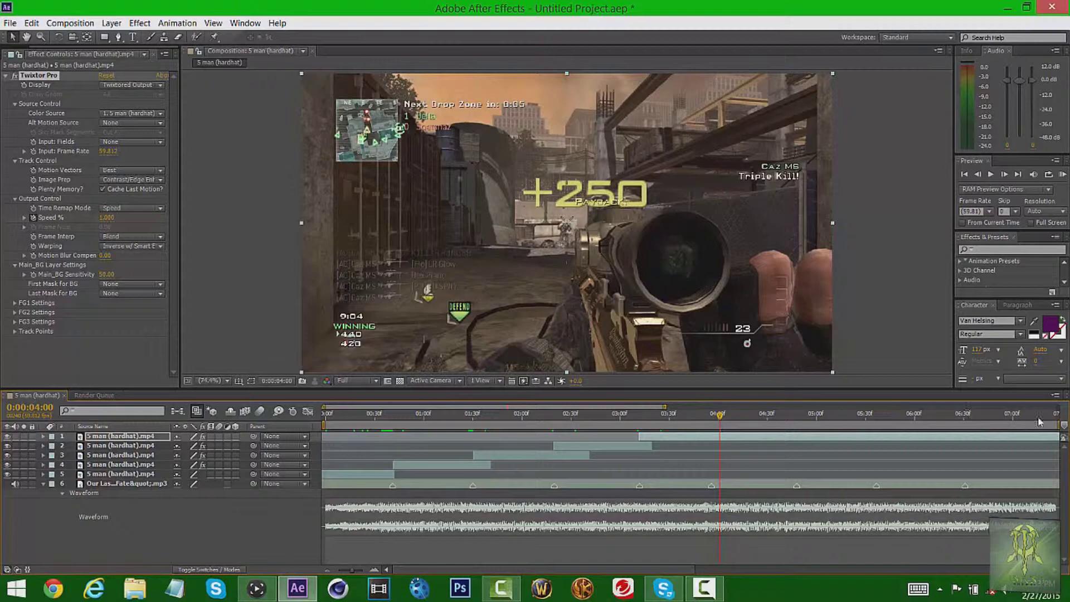
Step: Shorten the work area to end about half a second after 0:00:04:00 and check frames 0:00:02:42 and 0:00:02:15
mouse_move(1059, 425)
mouse_down()
mouse_move(770, 425)
mouse_move(690, 440)
mouse_up()
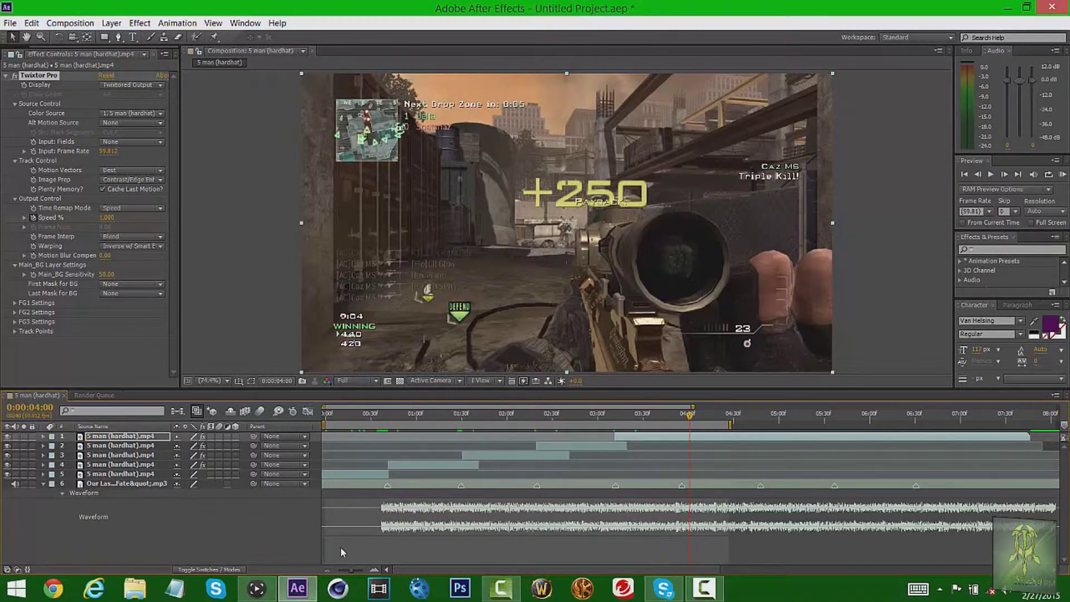
click(328, 570)
click(327, 572)
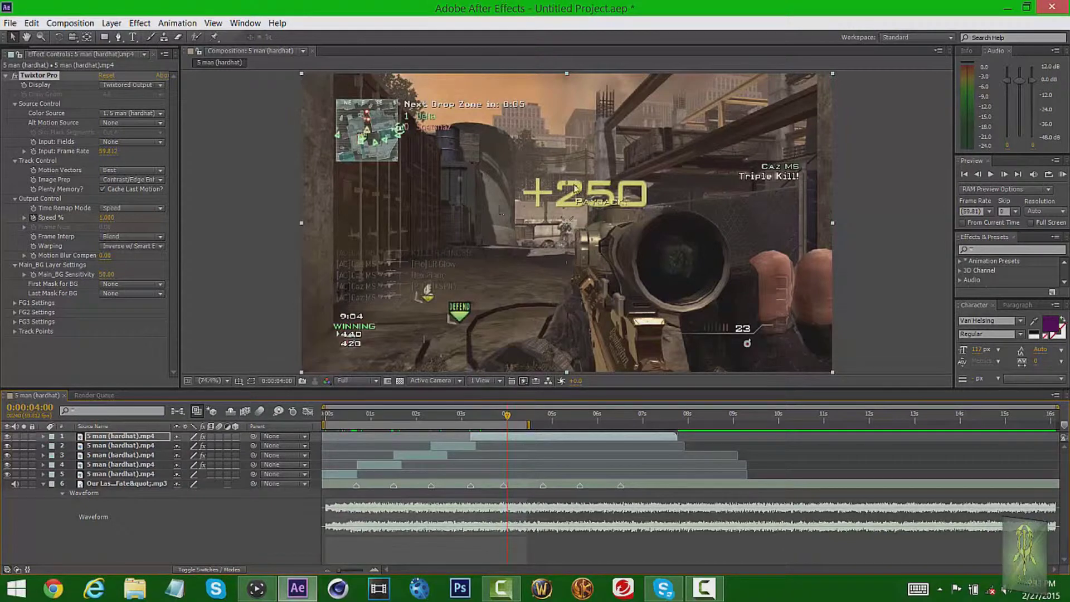
click(445, 419)
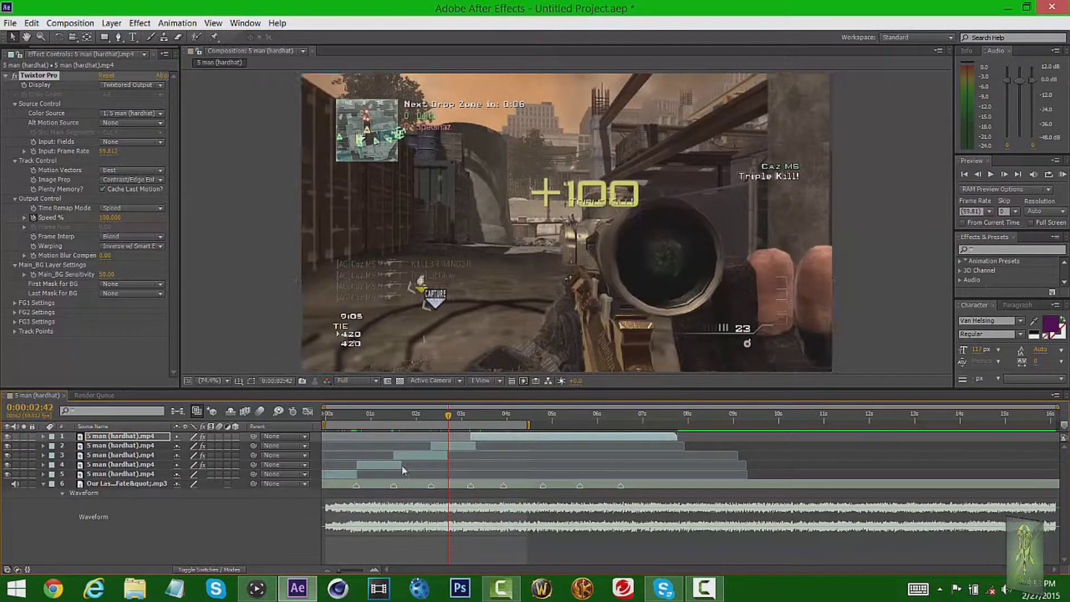
click(427, 420)
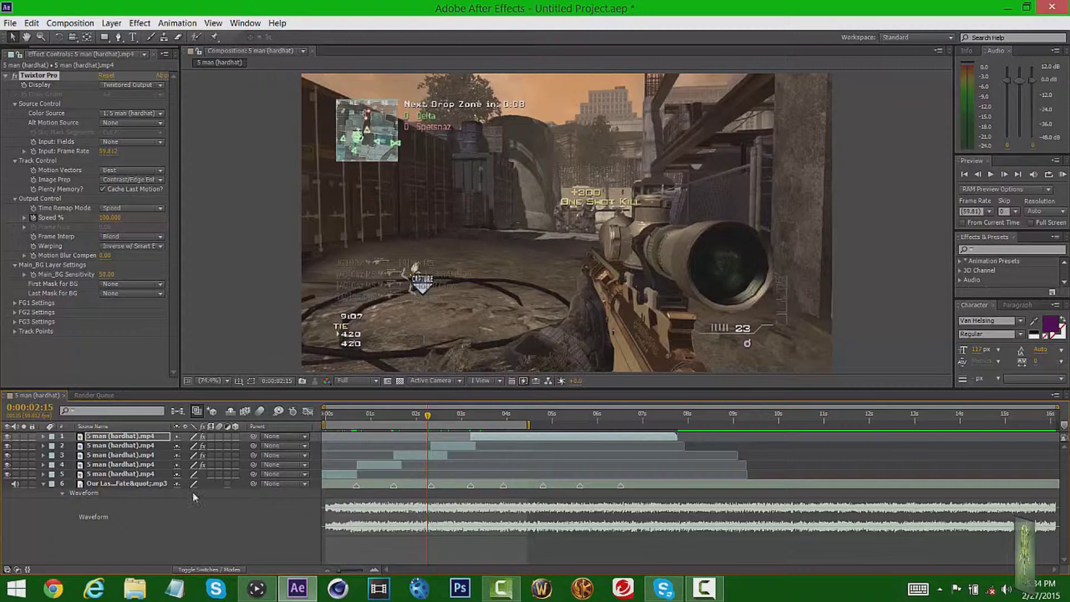
click(135, 476)
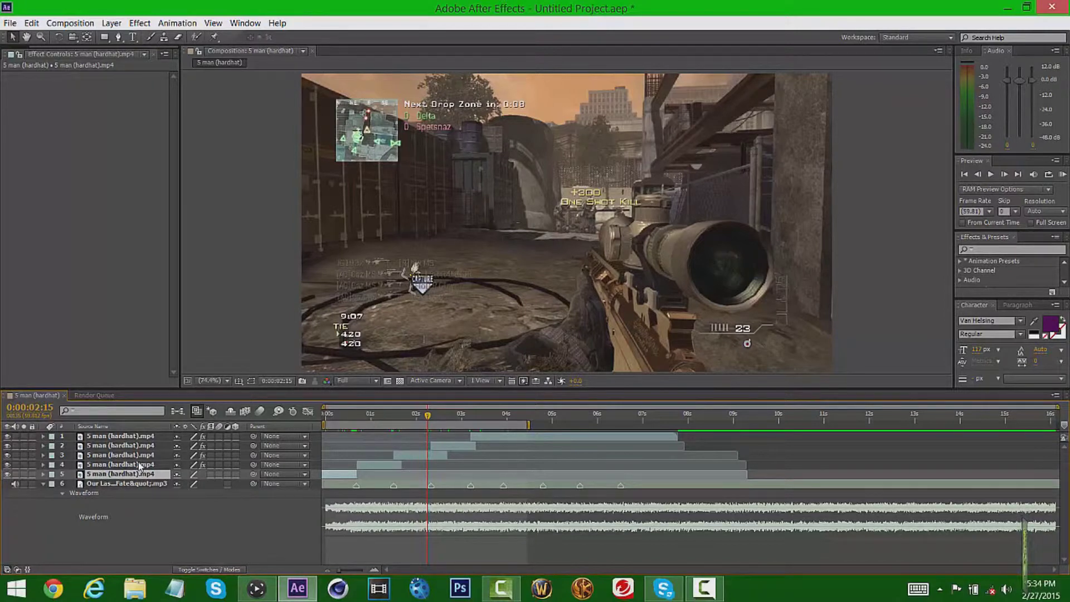
click(139, 465)
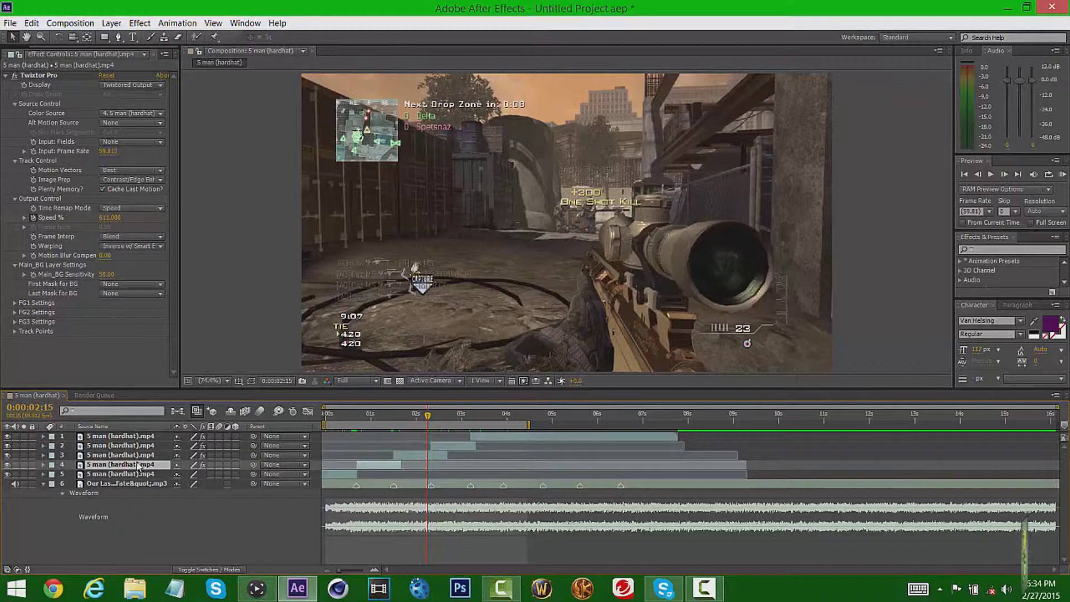
click(132, 475)
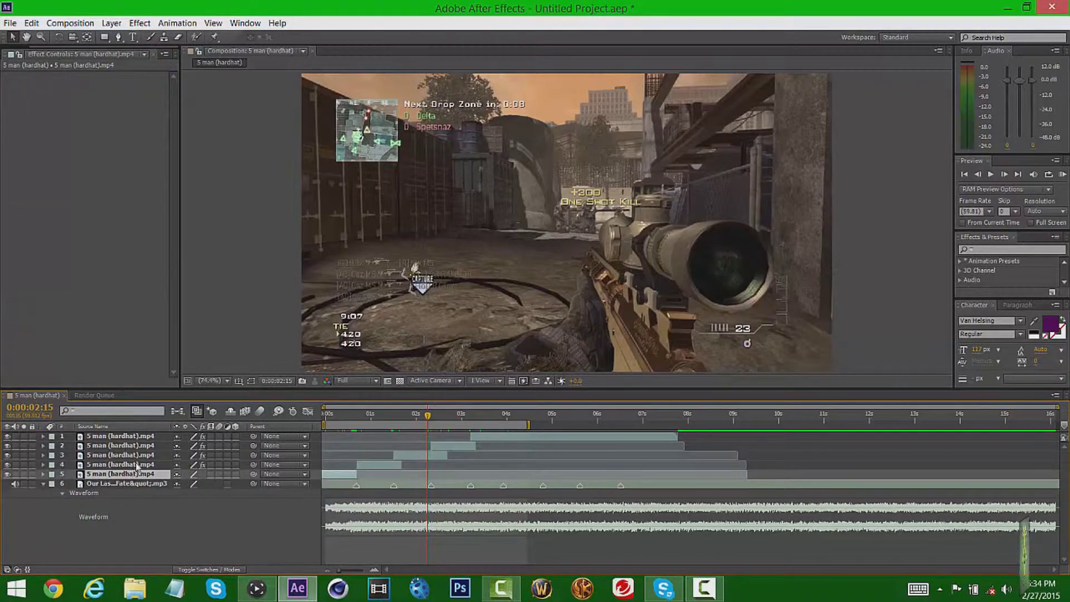
click(137, 466)
click(137, 475)
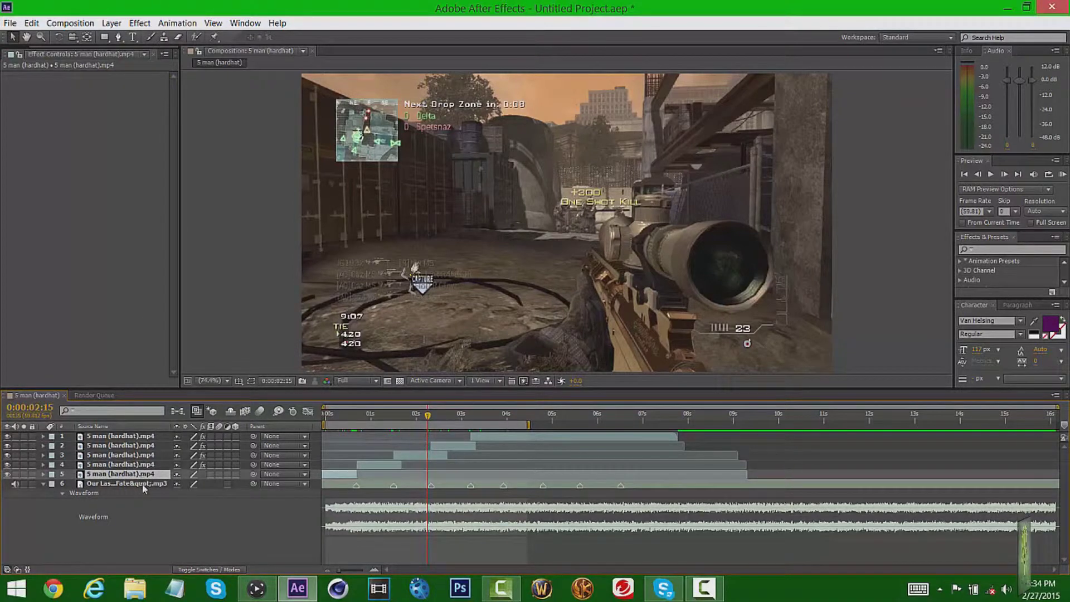
click(142, 485)
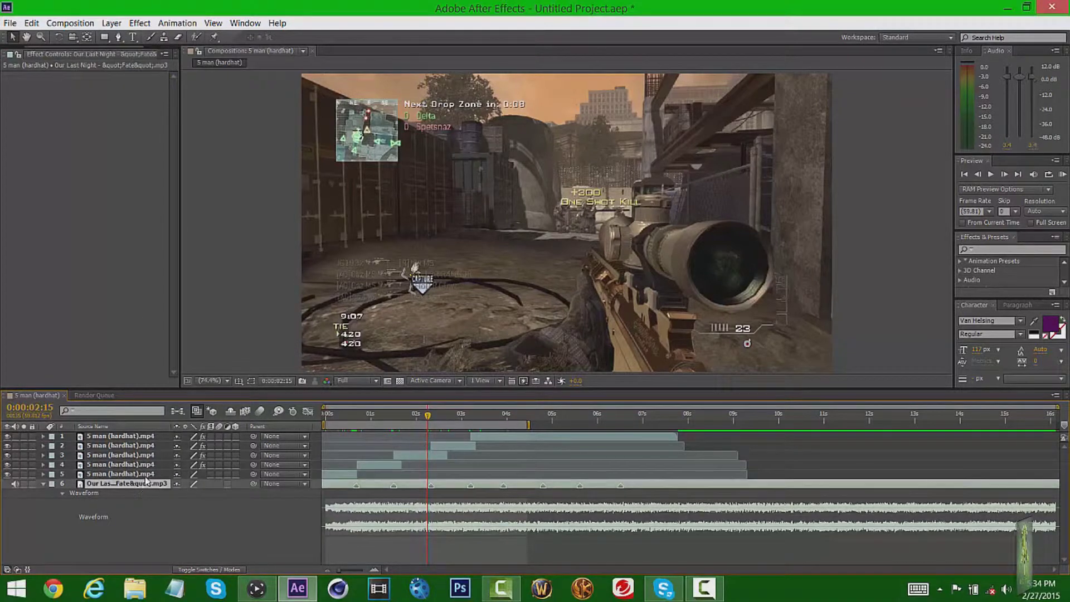
shift+click(143, 438)
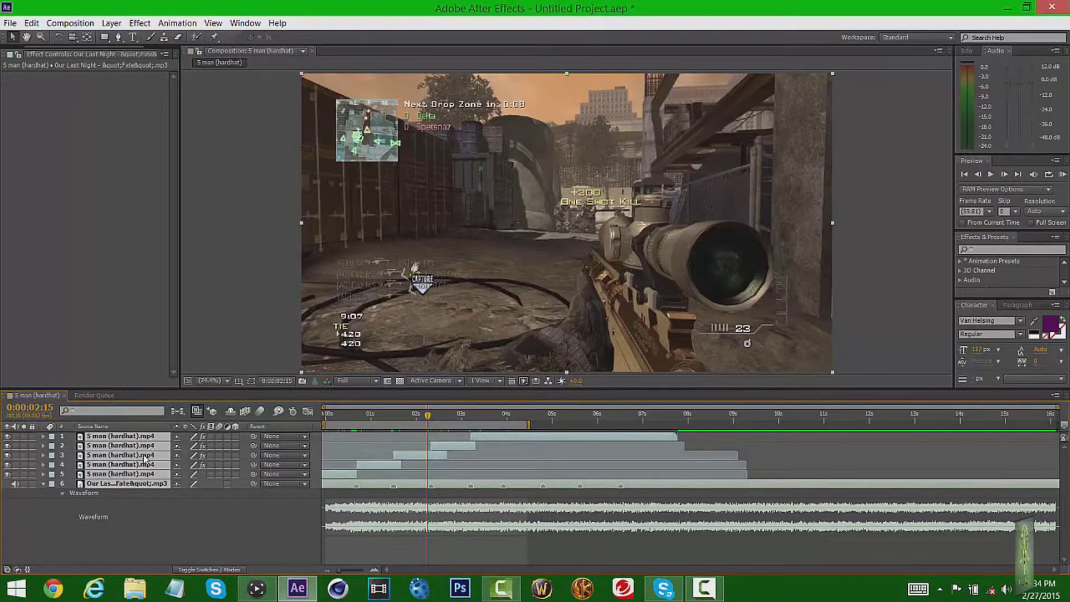
click(135, 503)
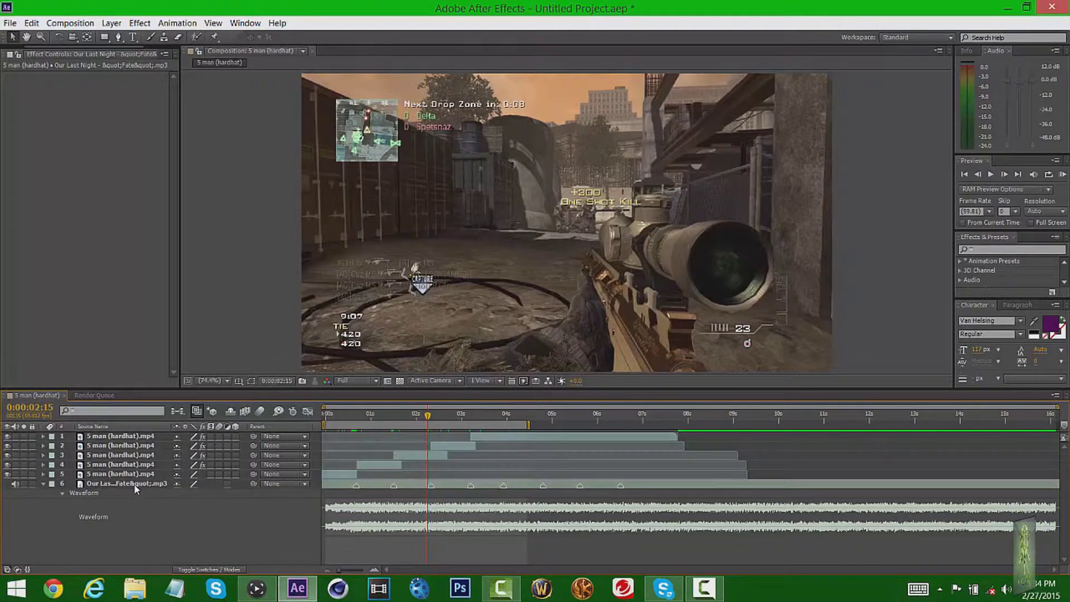
Step: Pre-compose all five clip layers and the song layer, moving all attributes into the new composition
click(136, 485)
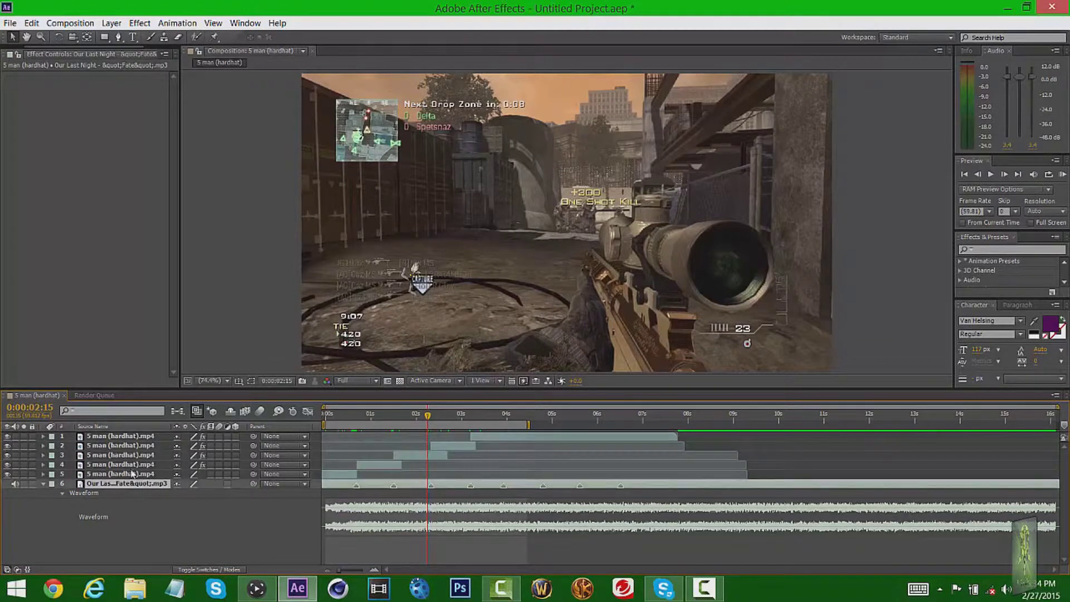
shift+click(132, 439)
right_click(128, 464)
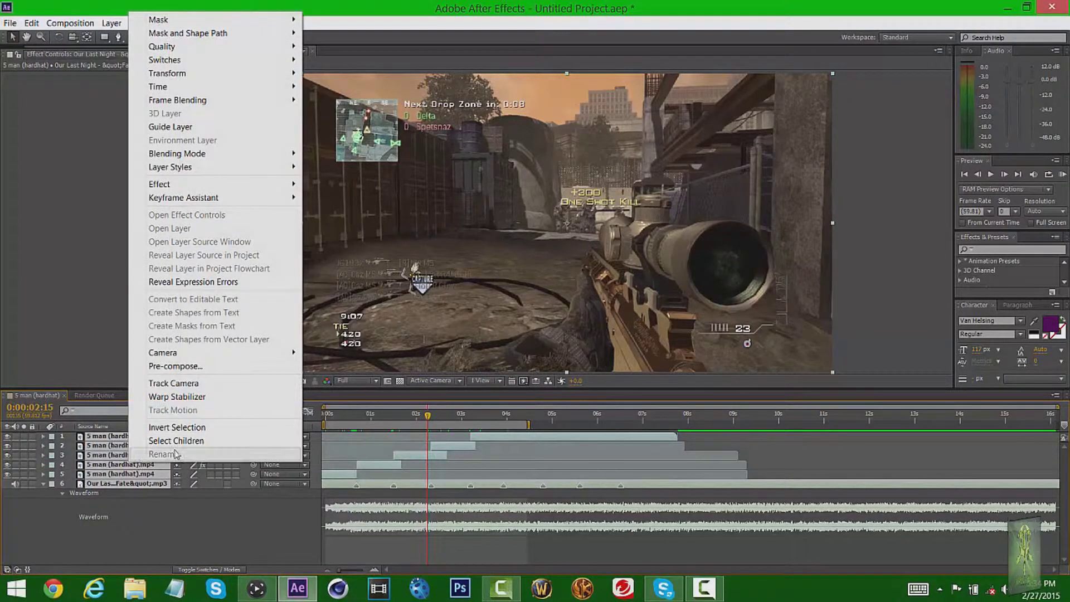
click(220, 369)
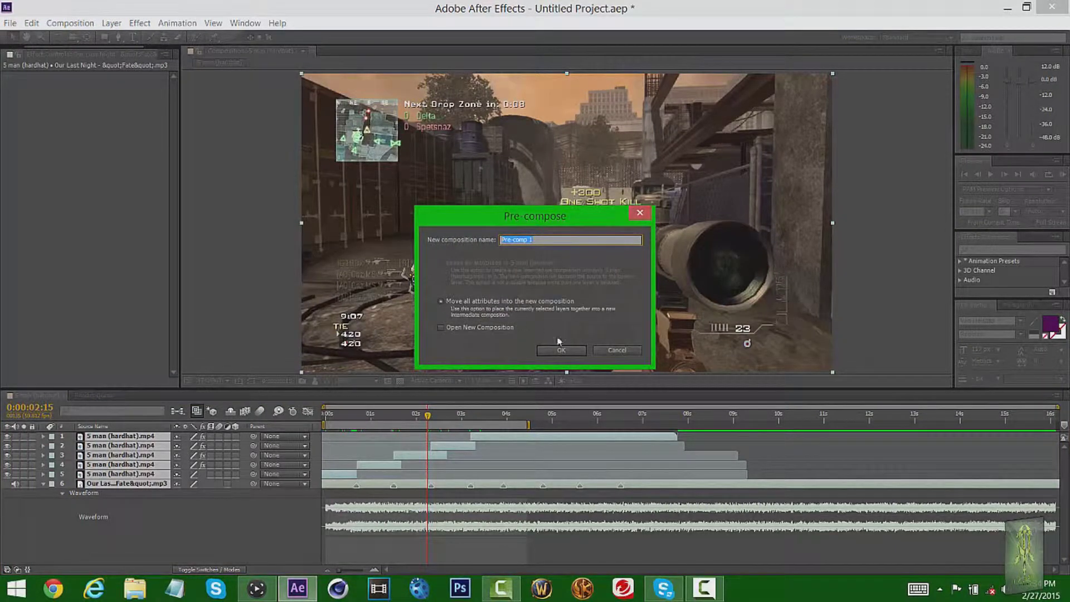
click(442, 303)
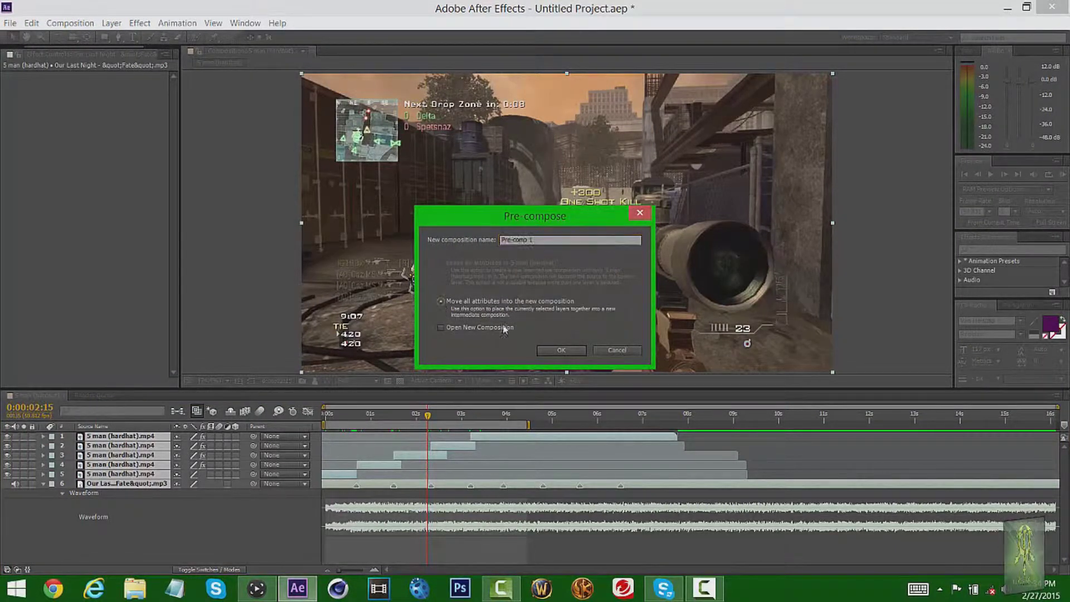
click(561, 351)
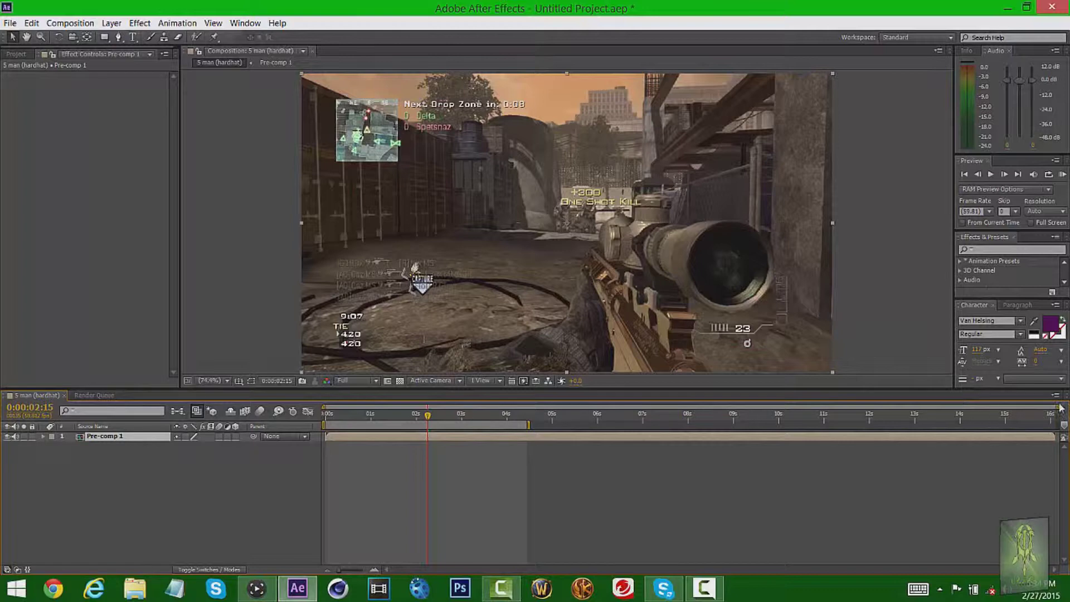
Step: Apply the RSMB motion blur effect to the pre-composed layer and check its look on frames between 0:00:01:00 and 0:00:02:33
drag(1056, 407, 530, 425)
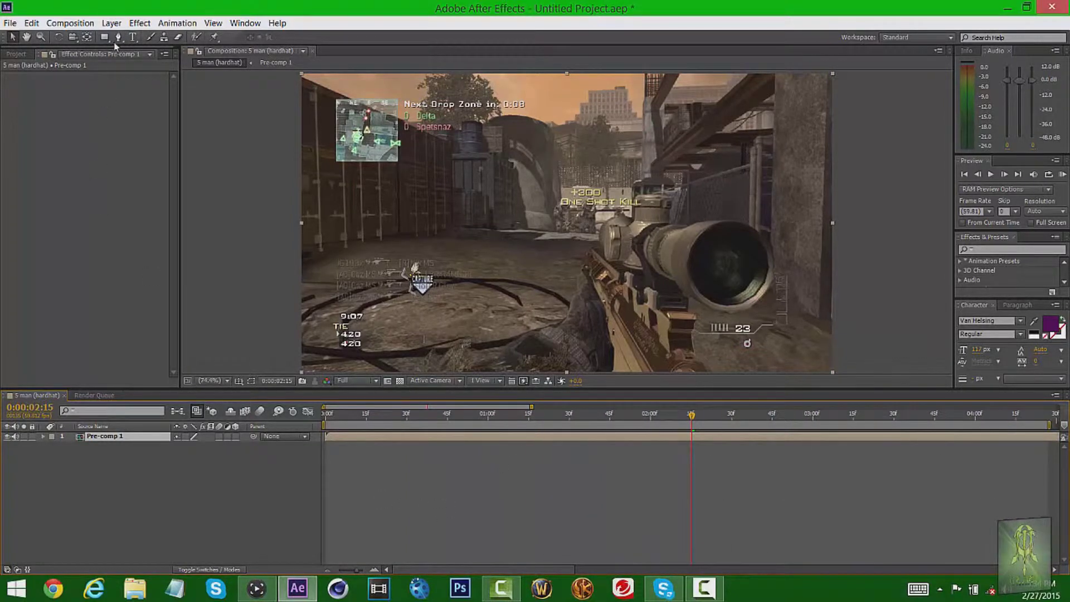
click(111, 23)
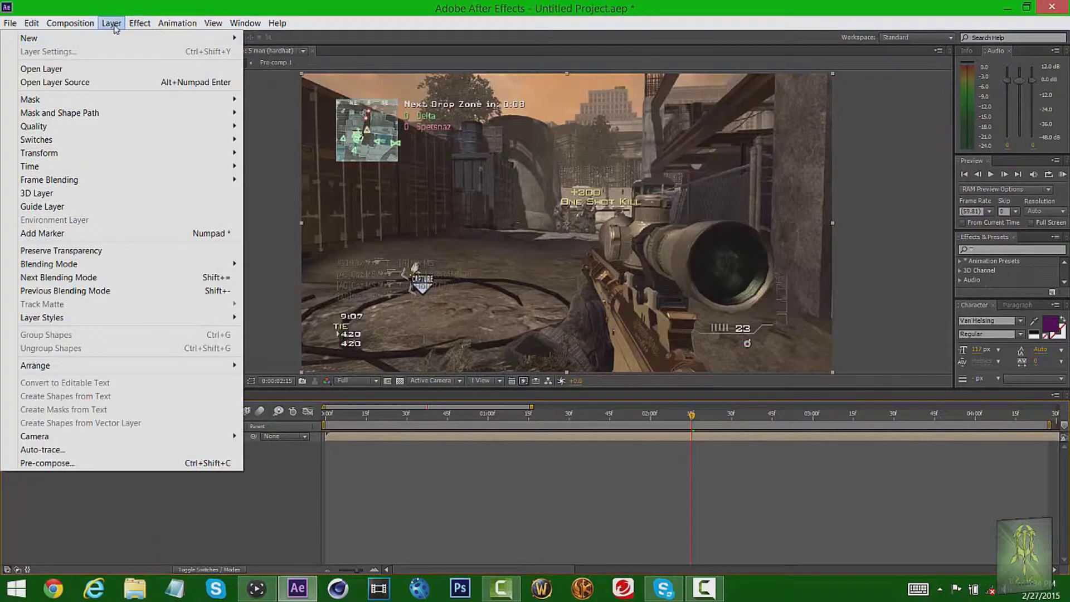
click(34, 52)
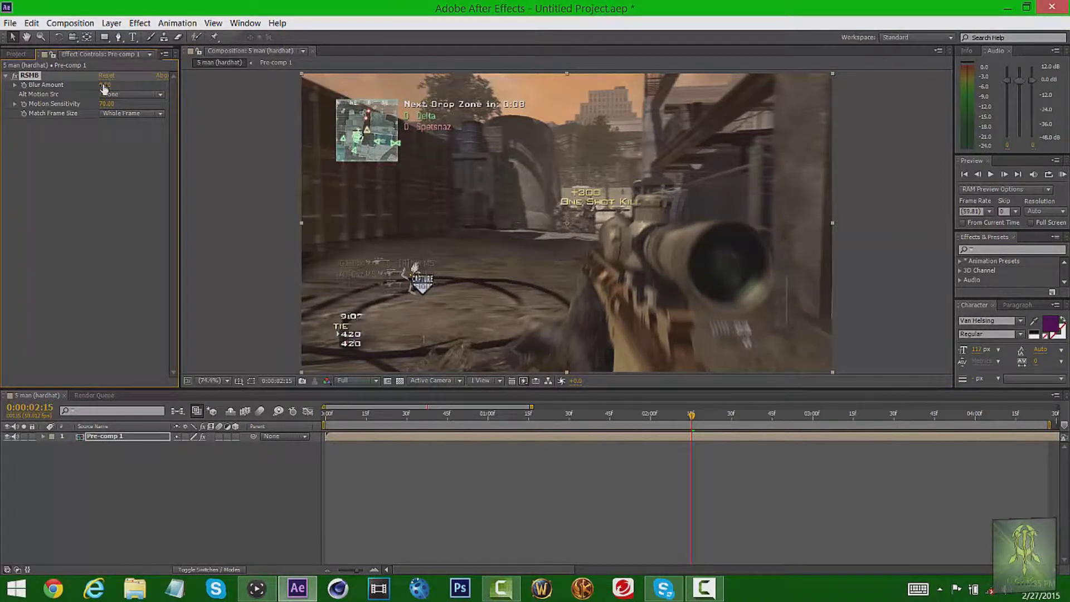
click(709, 417)
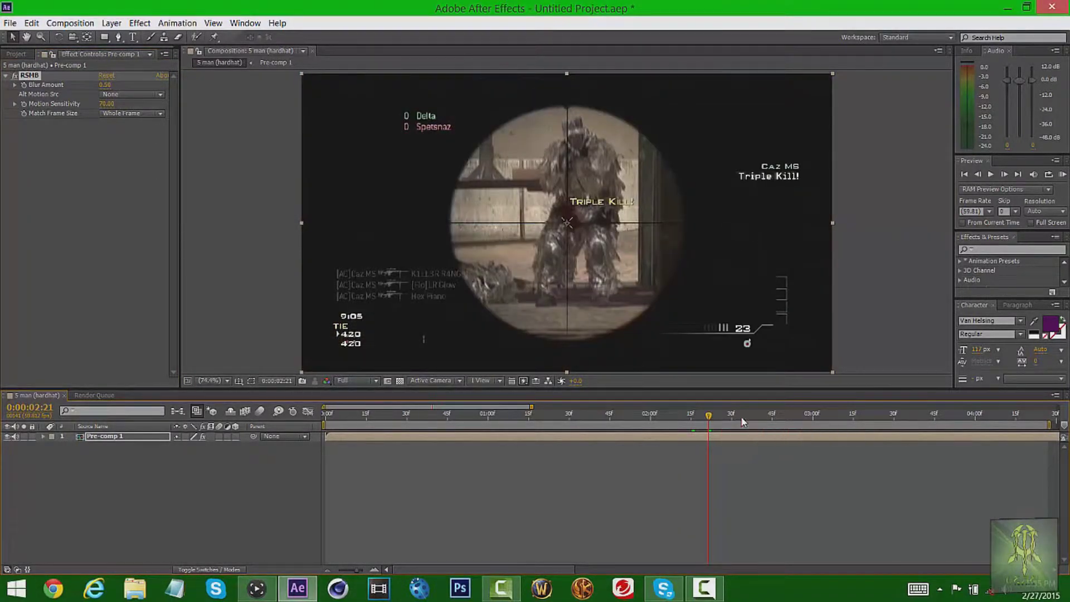
click(741, 417)
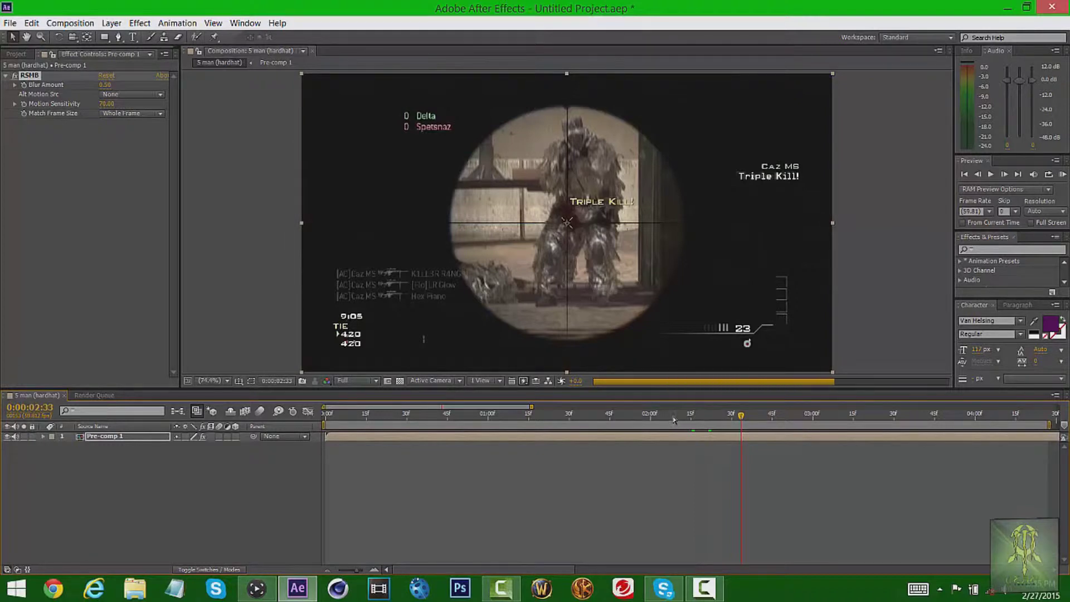
click(489, 415)
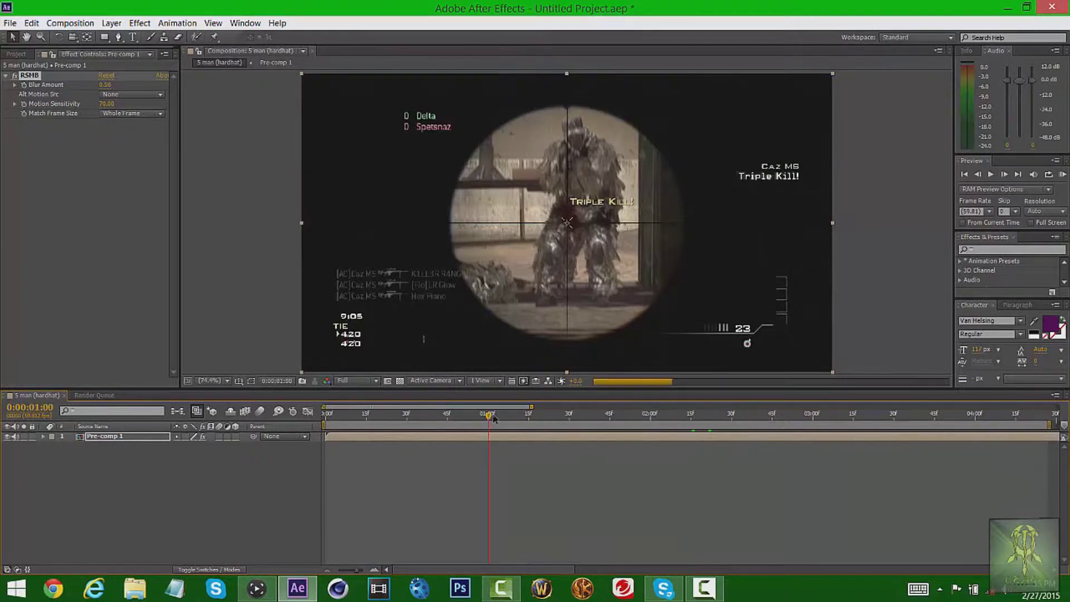
click(515, 417)
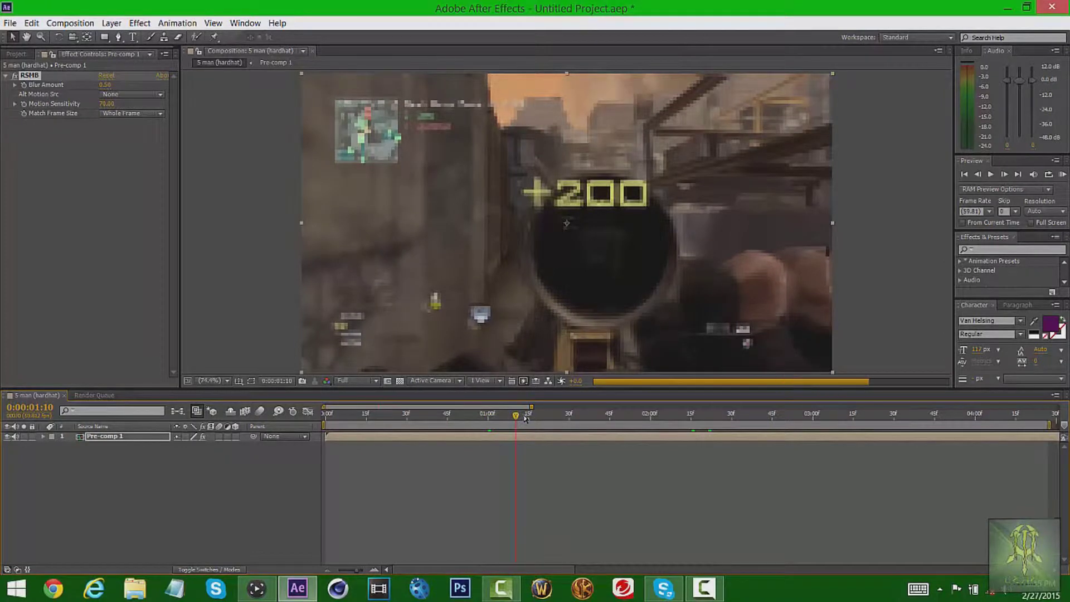
Step: Check frames 0:00:04:06 and 0:00:04:14, and set RSMB's Motion Sensitivity to 50 and Blur Amount to 0.4
click(991, 413)
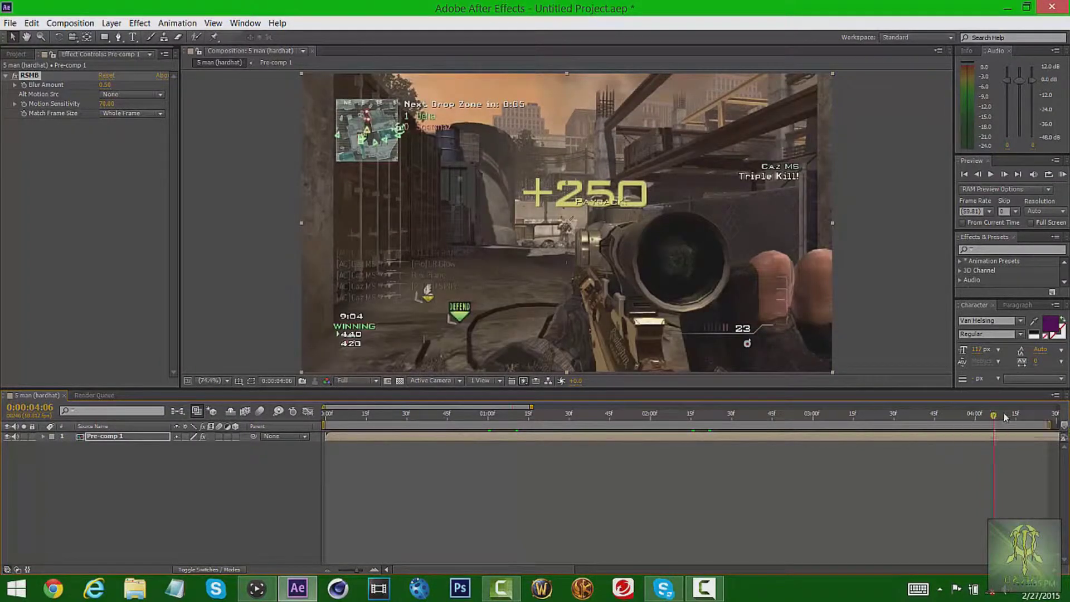
click(1015, 415)
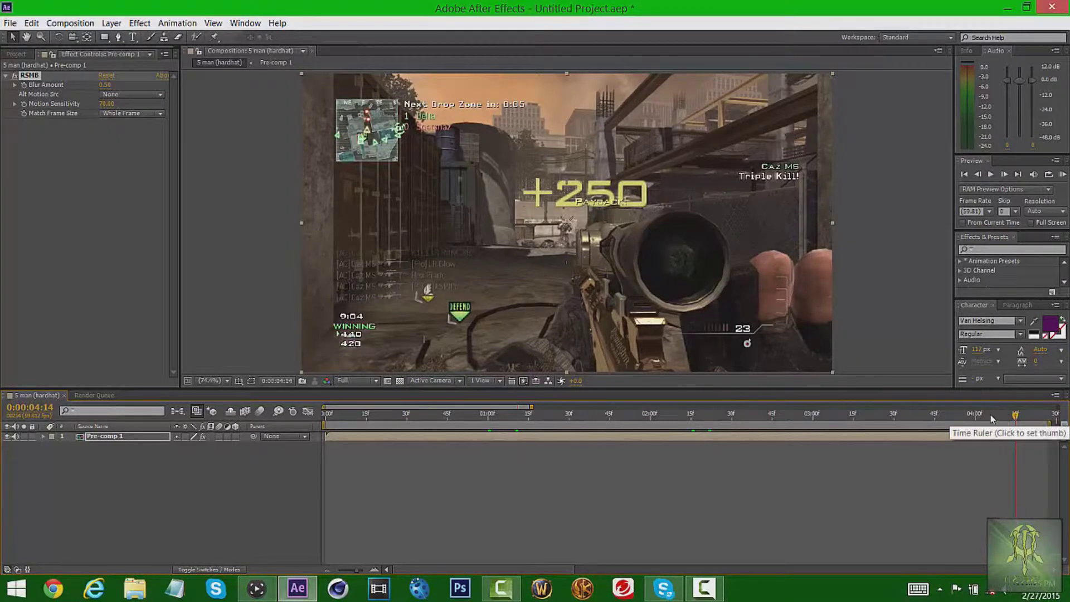
click(107, 104)
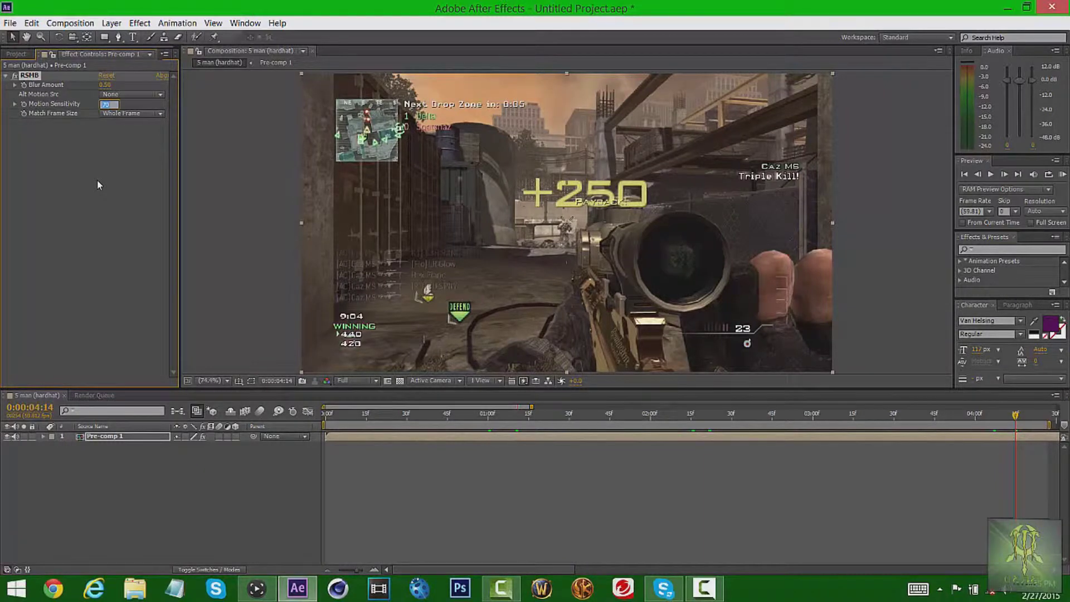
text(50)
key(Return)
click(108, 85)
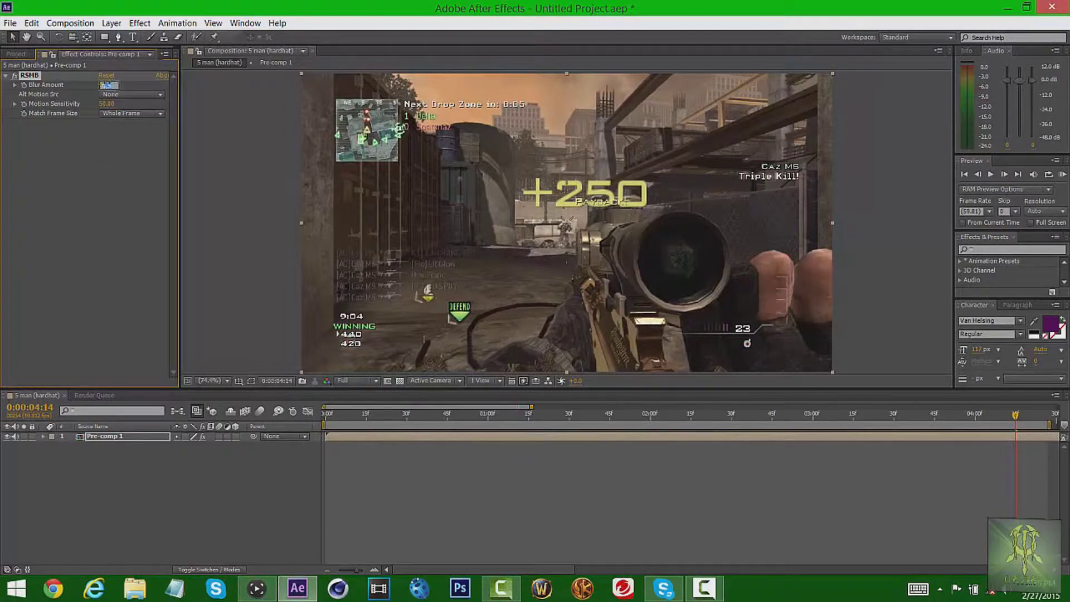
text(0.4)
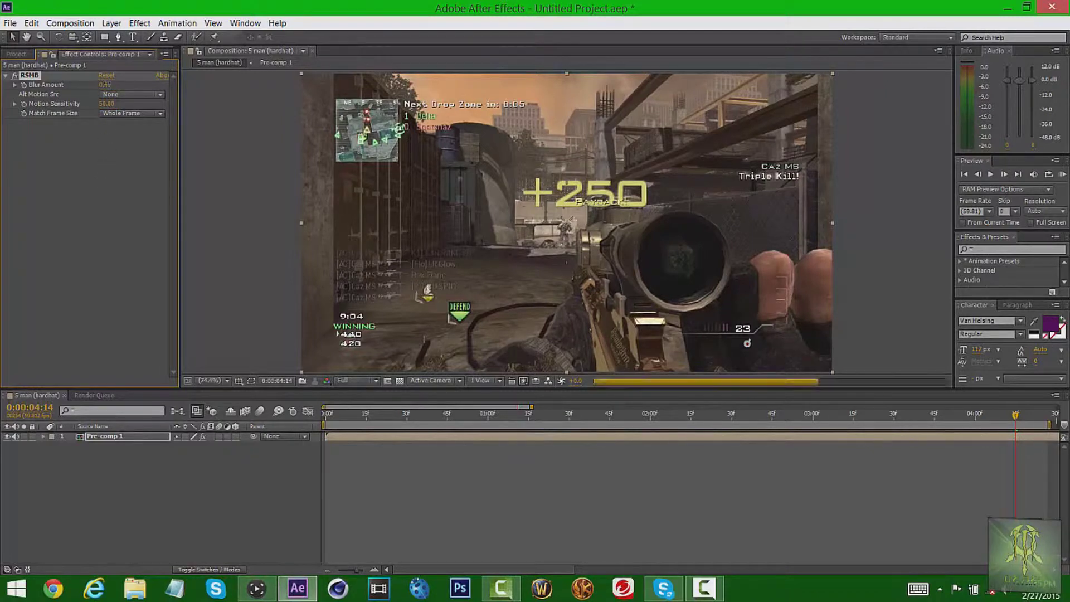
key(Return)
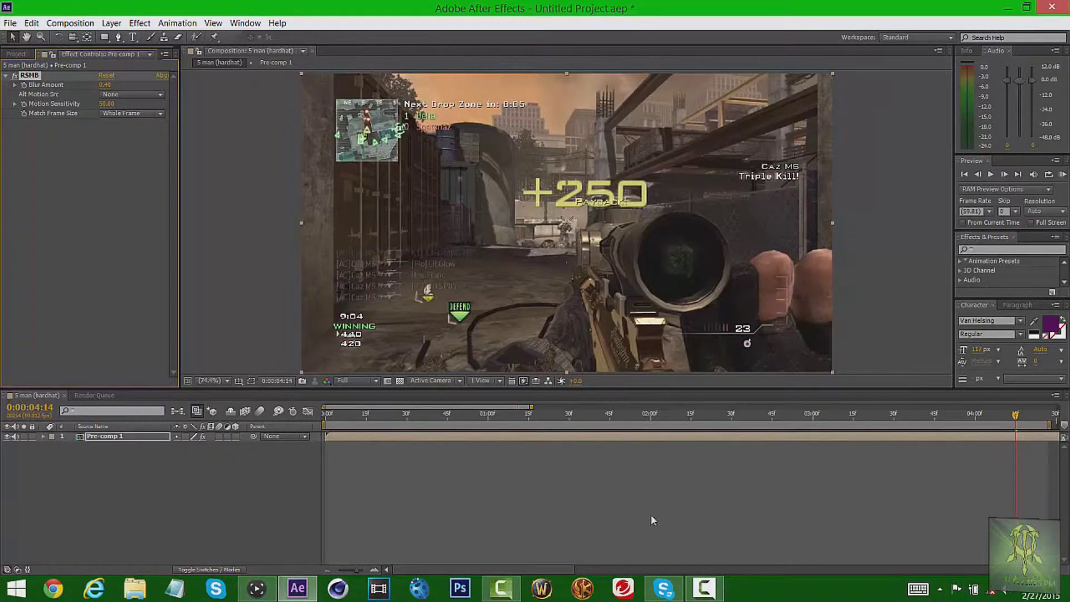
Step: Try lower RSMB Motion Sensitivity values on the frame at 0:00:02:19
click(702, 415)
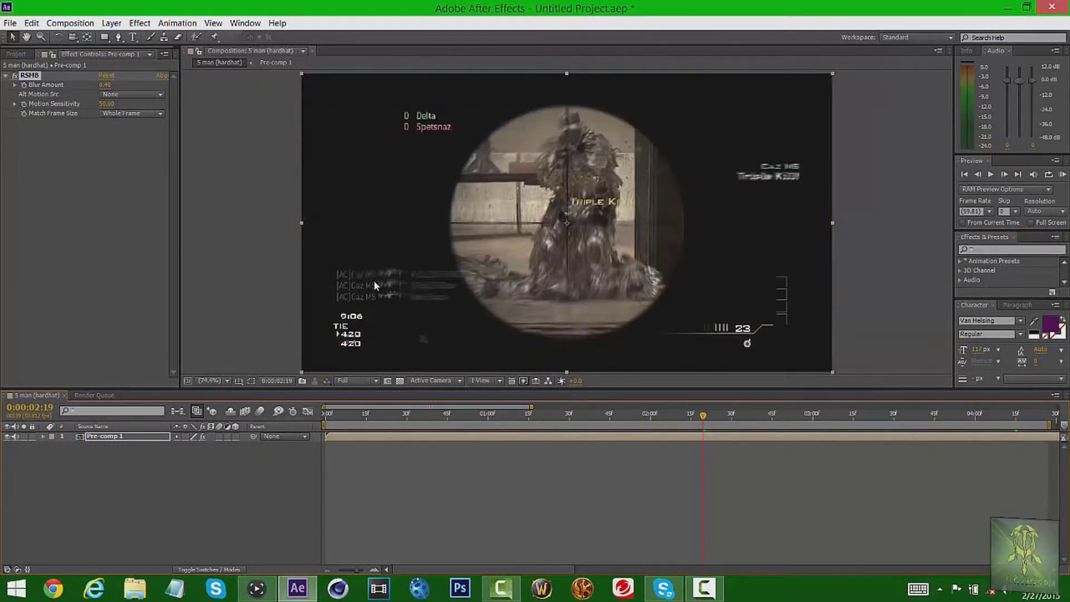
drag(103, 109, 99, 110)
click(106, 105)
text(1)
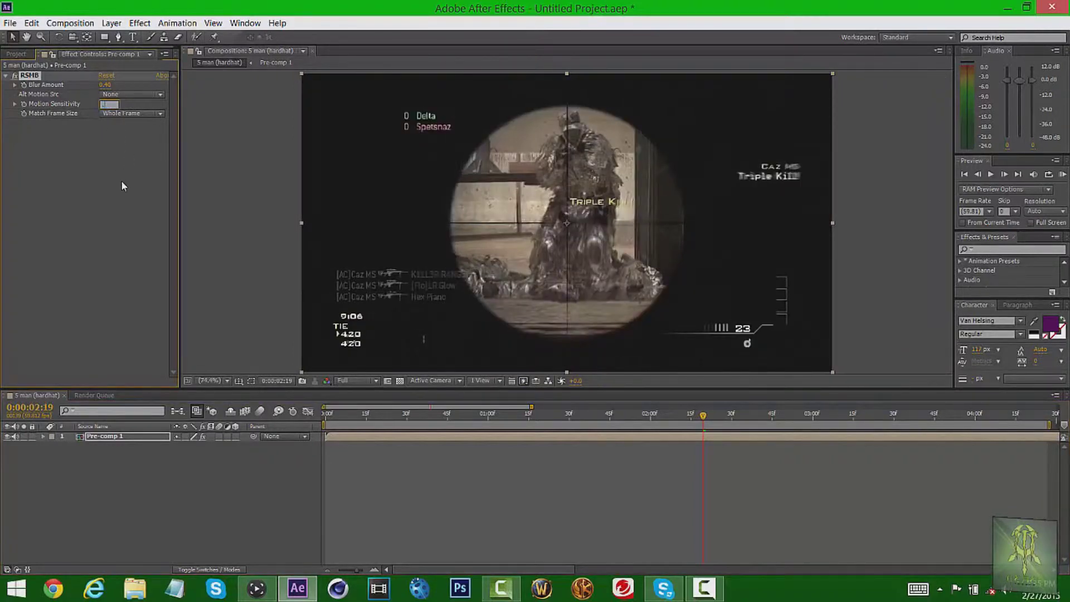
key(Return)
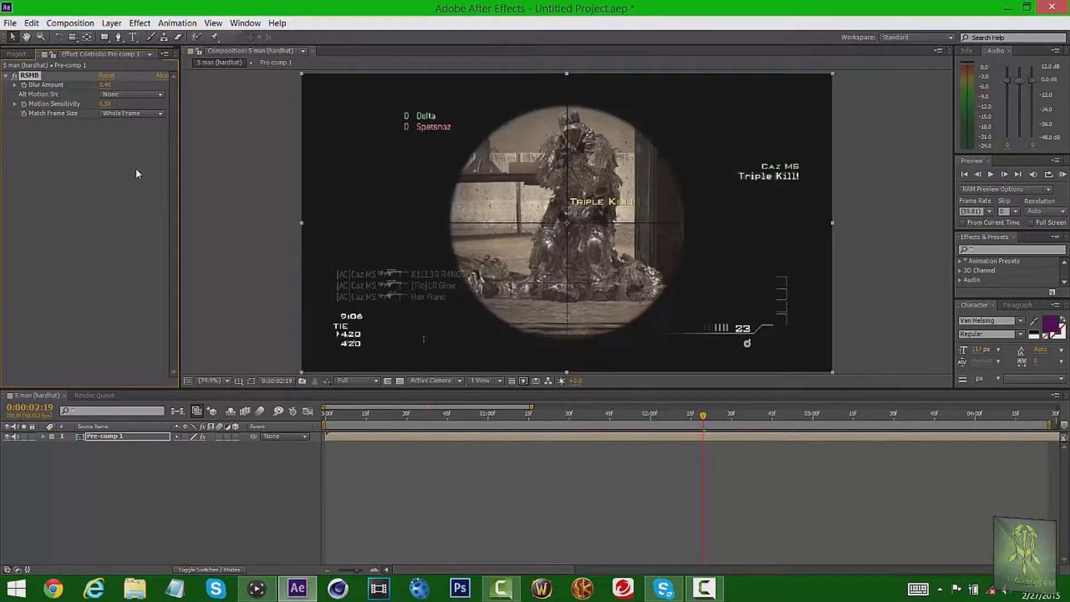
click(108, 104)
key(Return)
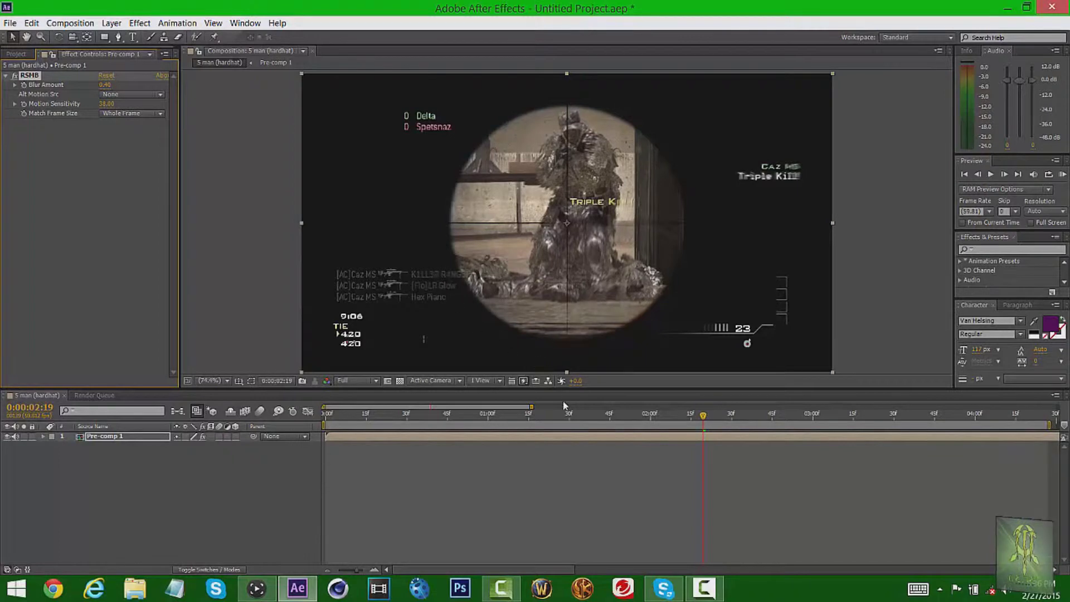
Step: Try Motion Sensitivity values of 35 and 20 on the frame at 0:00:02:13
click(689, 422)
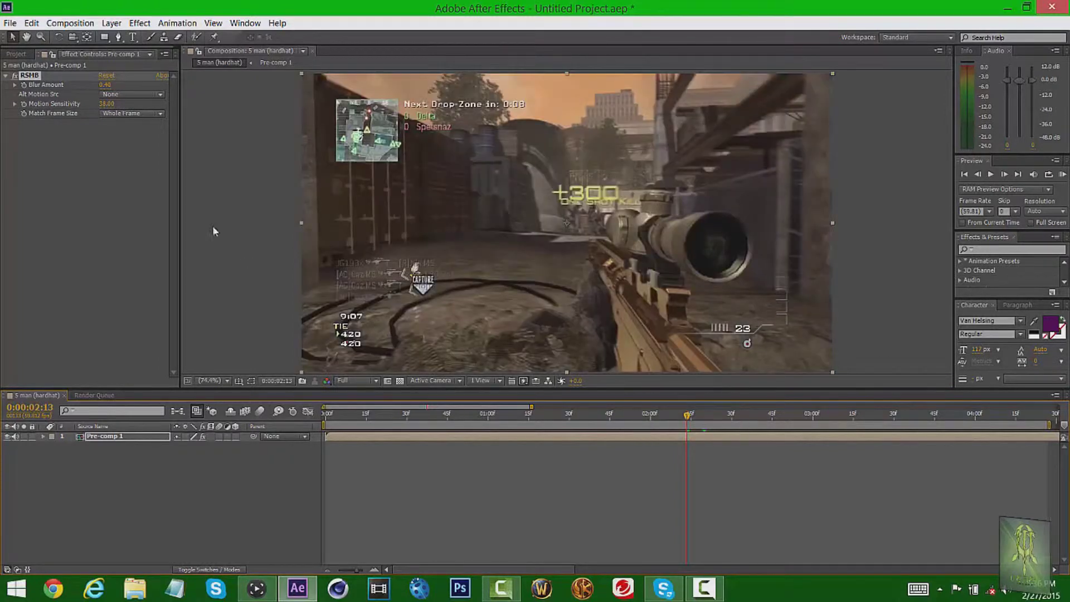
click(107, 103)
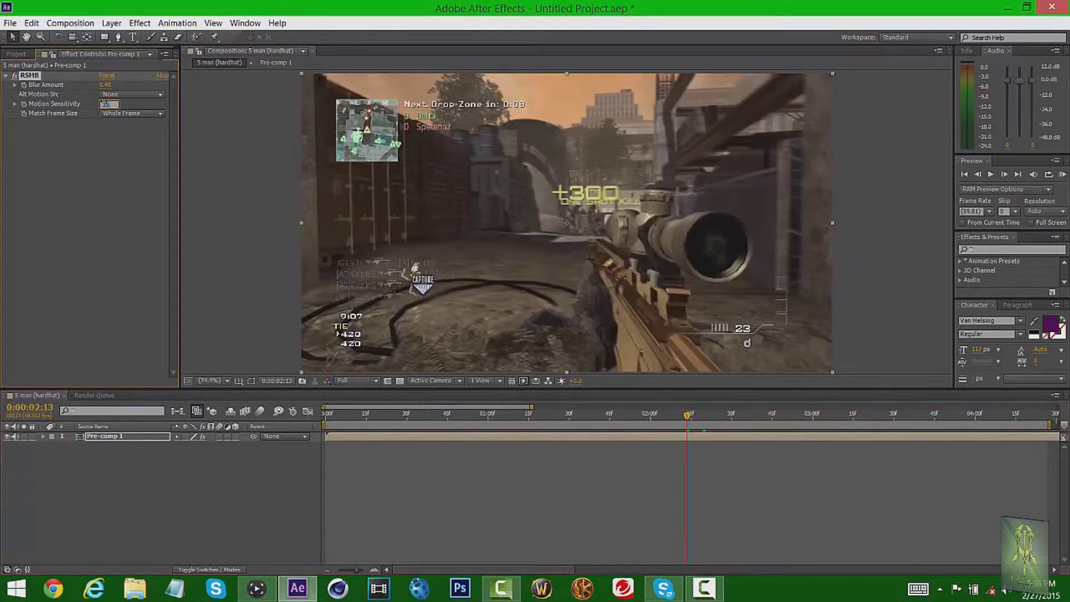
text(35)
key(Return)
click(107, 103)
text(20)
key(Return)
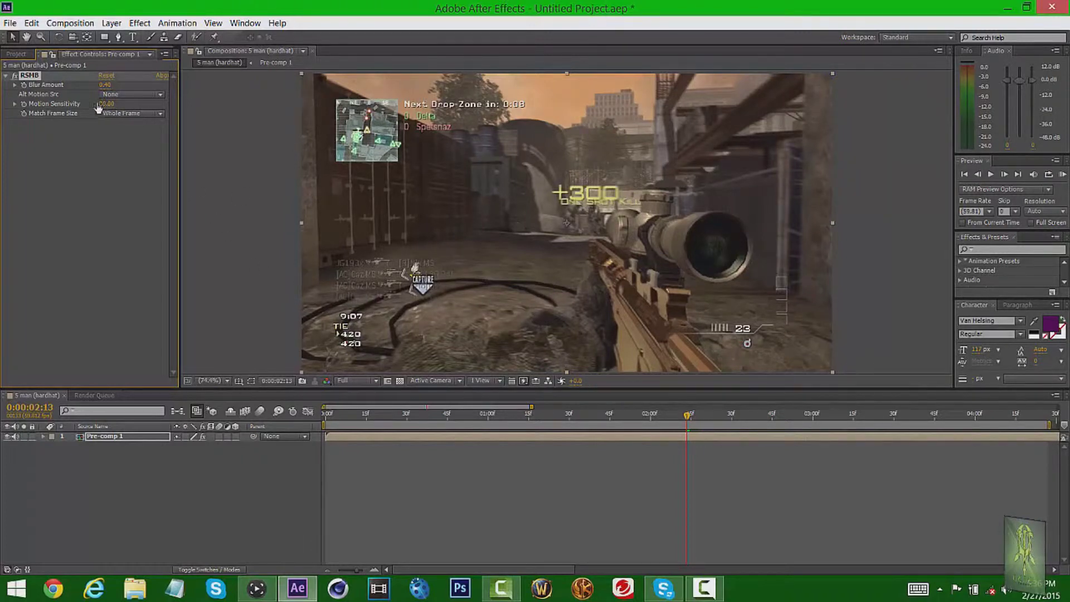
Step: Set RSMB's Motion Sensitivity to 25 and check the blur on frames 0:00:02:01 and 0:00:04:03
click(106, 105)
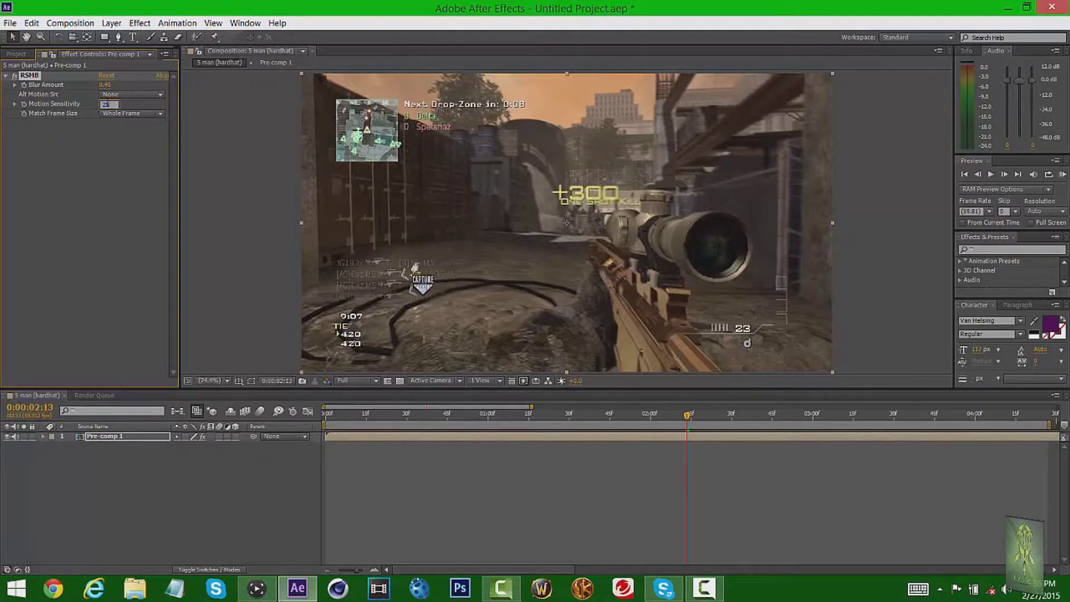
key(Return)
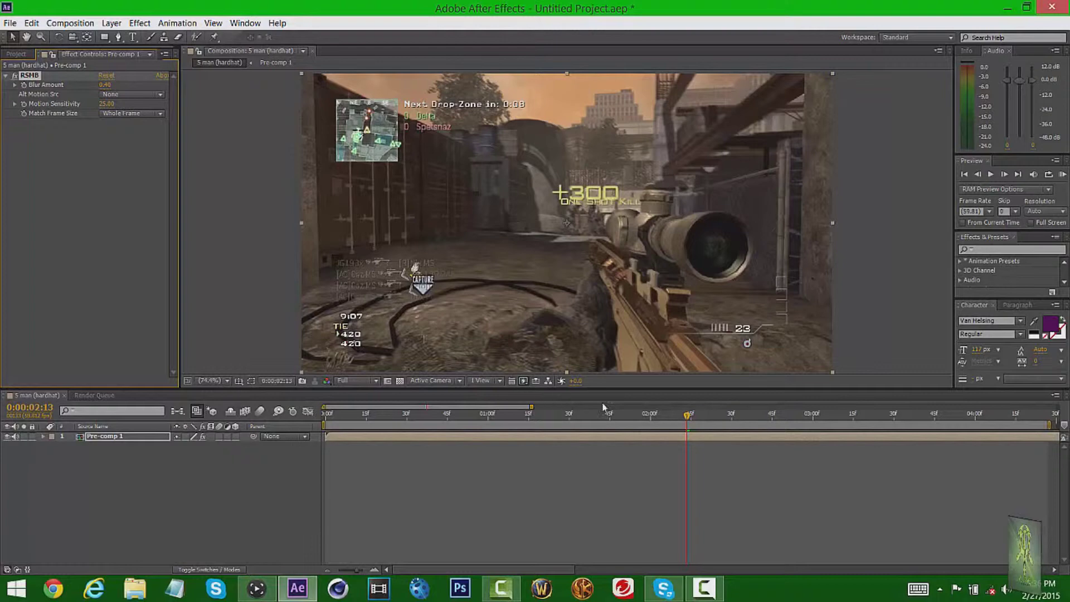
click(653, 415)
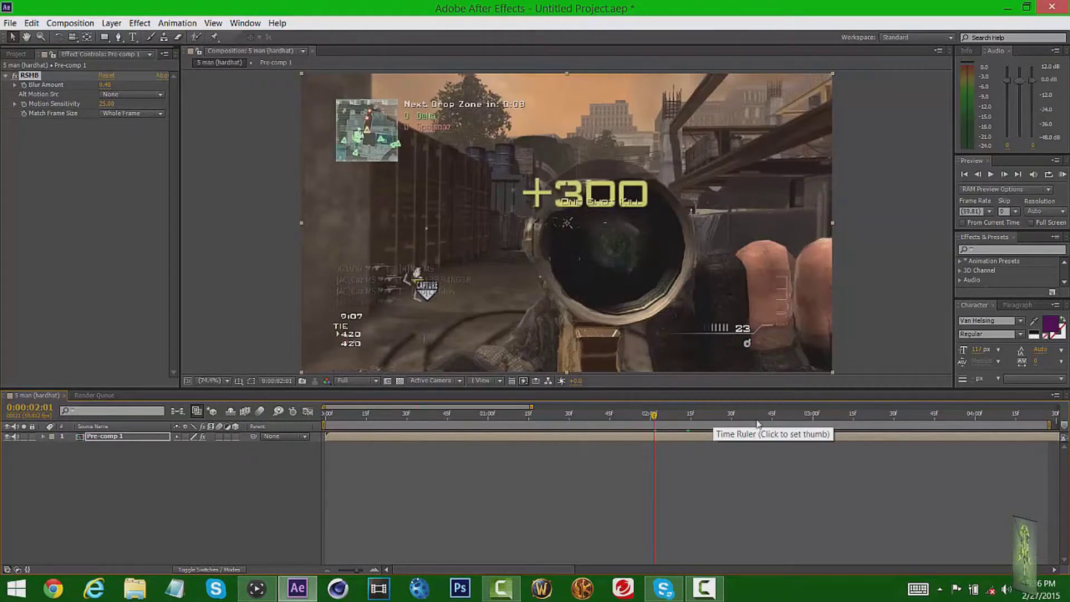
click(985, 416)
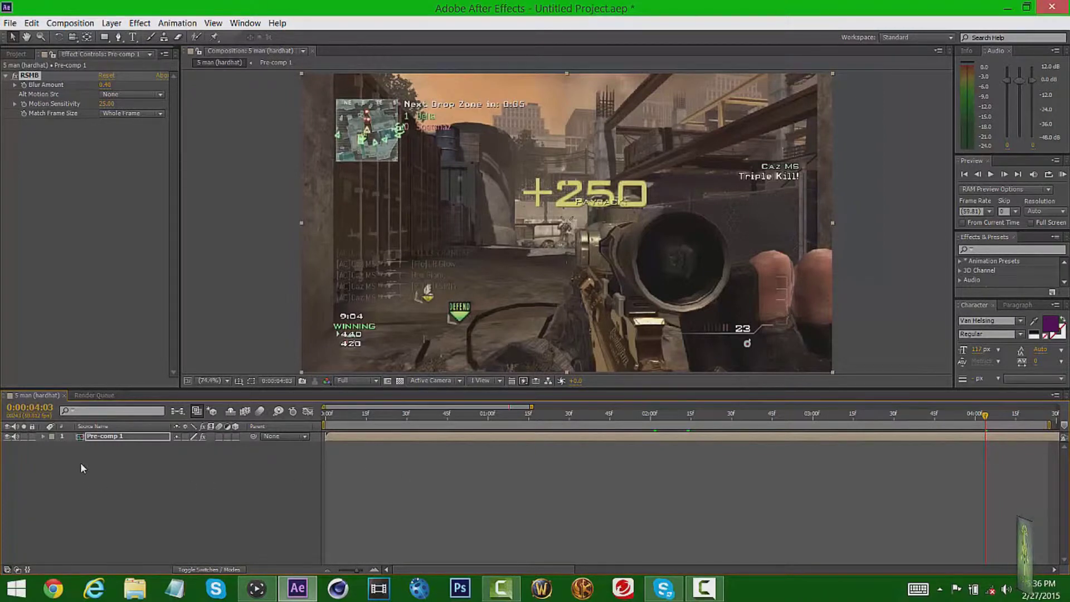
click(120, 438)
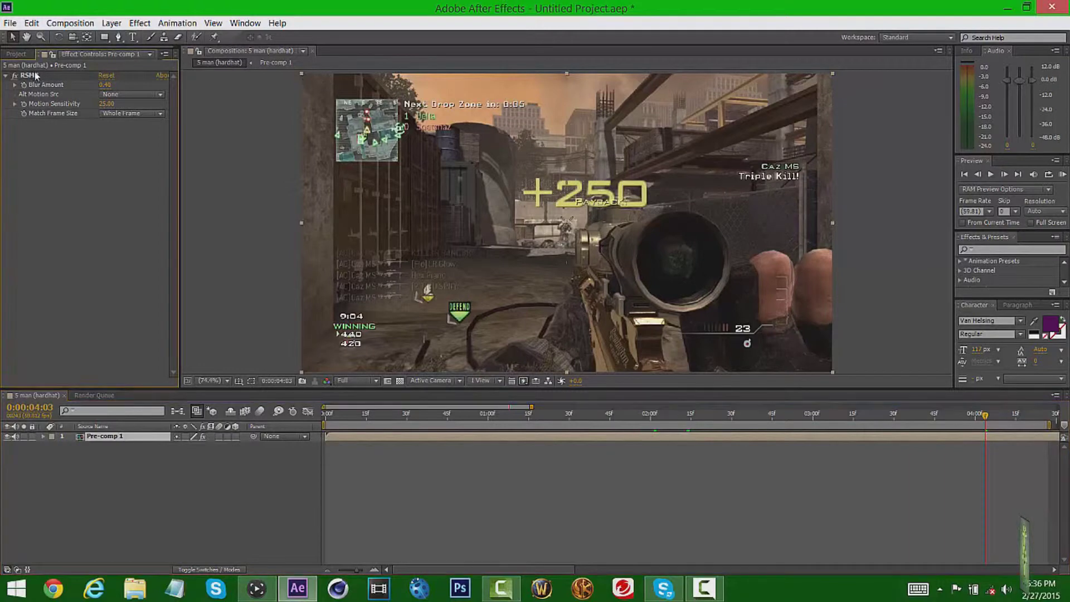
click(139, 23)
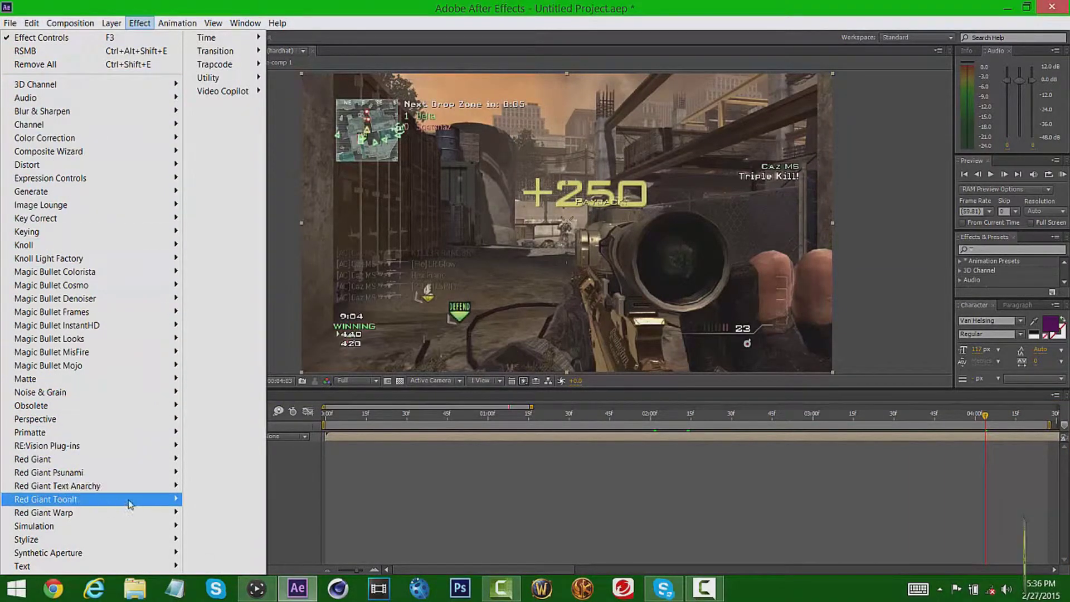
click(299, 457)
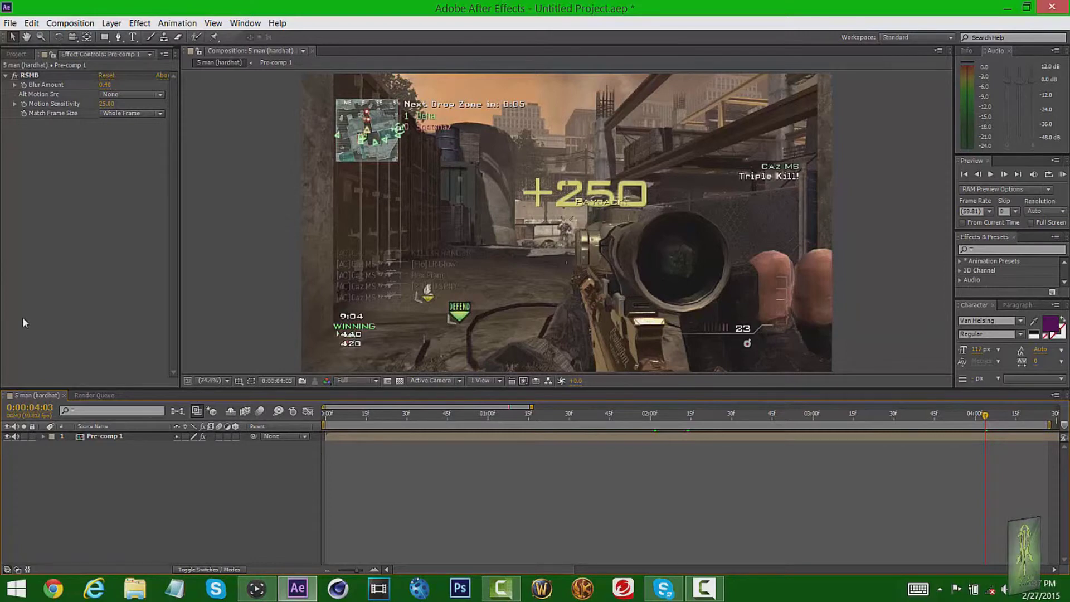
Step: Open Pre-comp 1 to view its layers, return to the 5 man (hardhat) composition and view the frame at 0:00:01:03
double_click(98, 437)
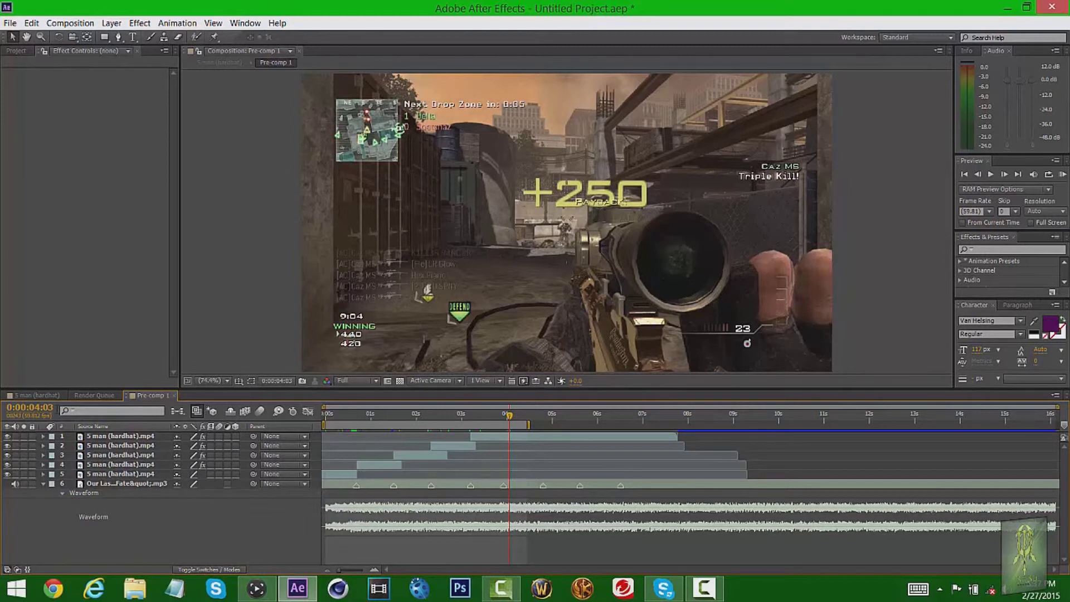
click(42, 396)
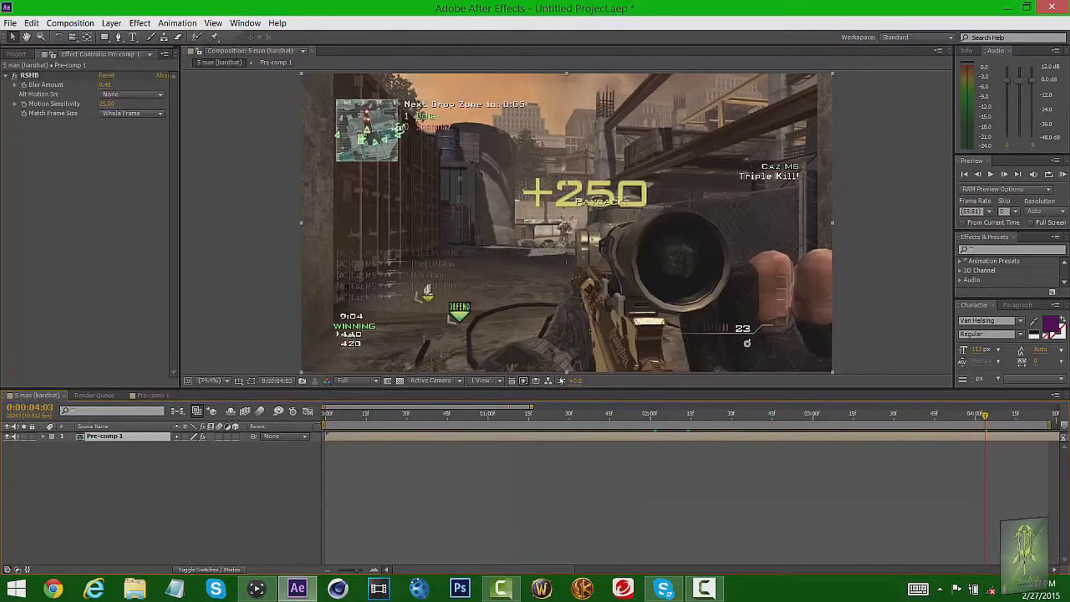
key(KP_0)
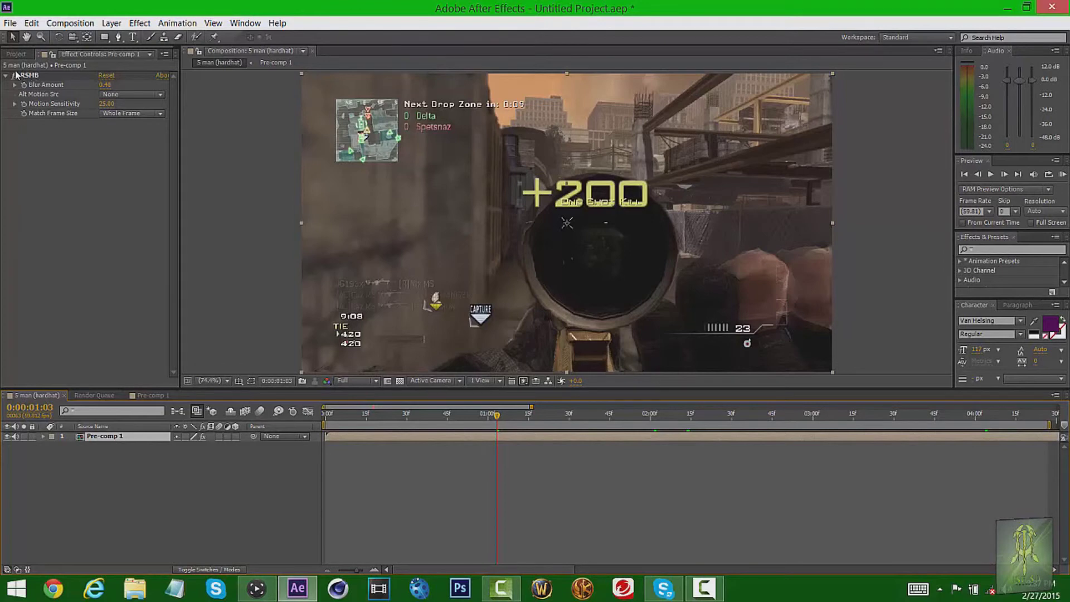
click(17, 53)
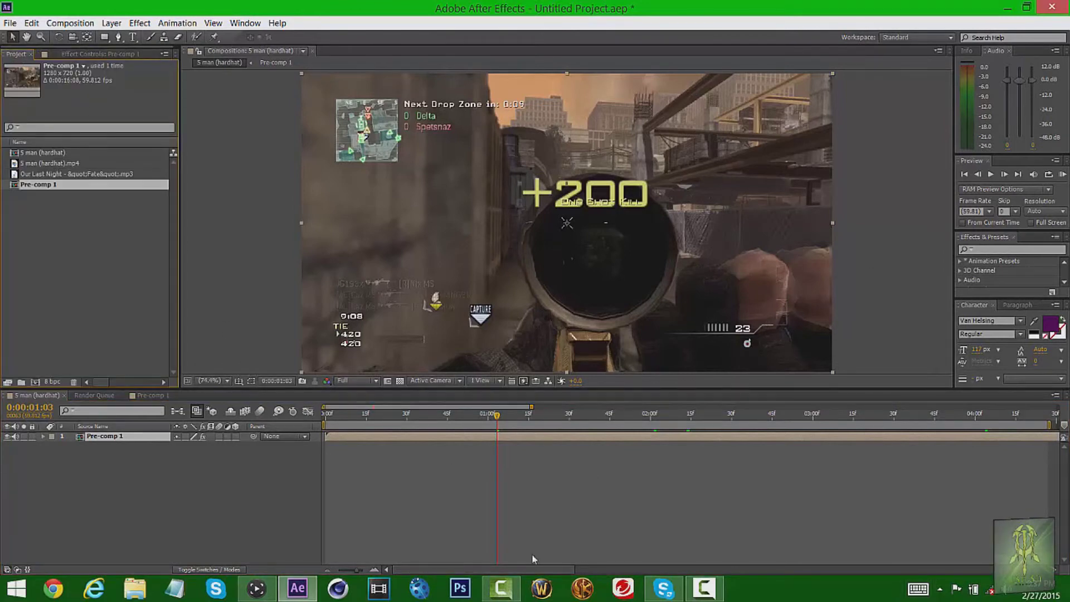
mouse_move(717, 590)
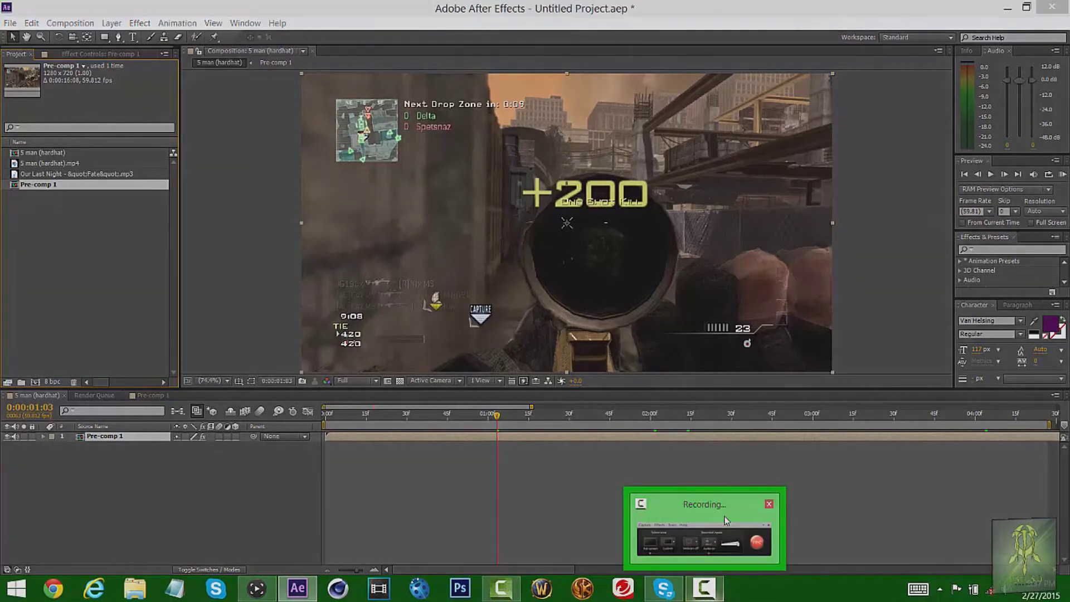
click(741, 557)
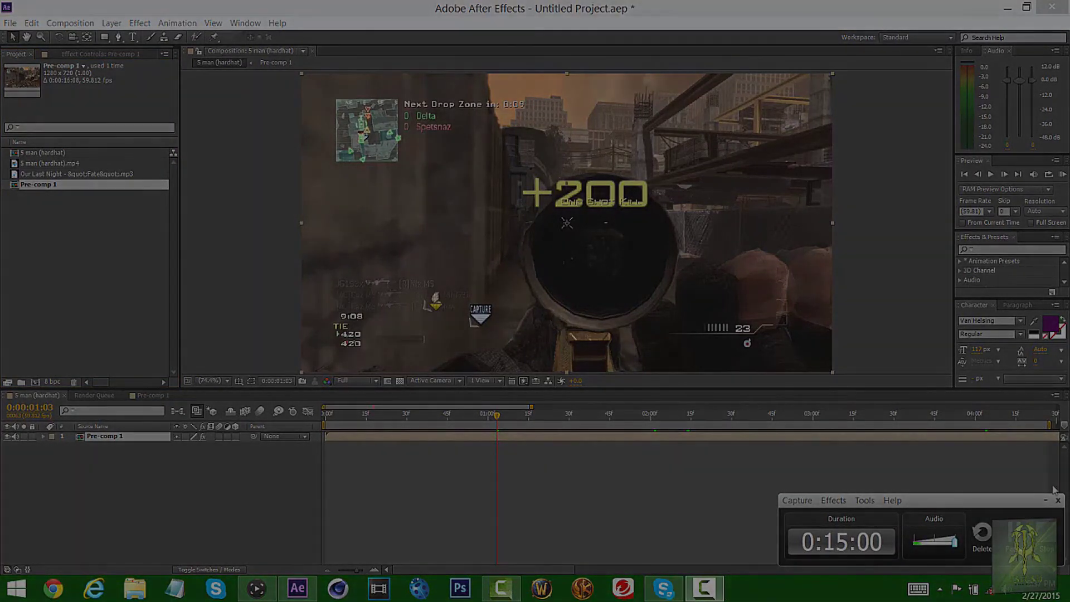